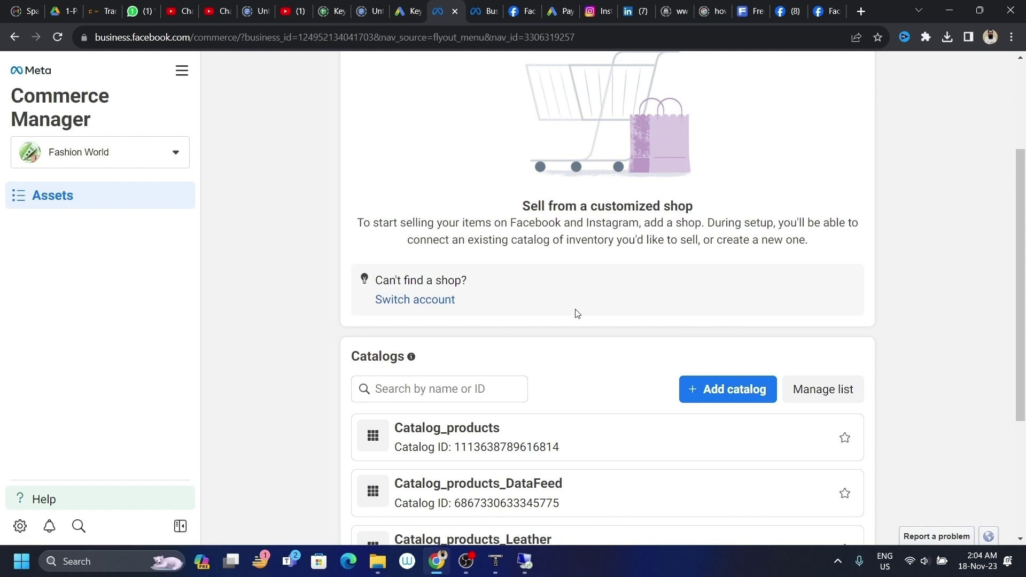
Start adding a new catalog and select Ecommerce with online products as its type
{"action": "left_click", "coordinate": [717, 396]}
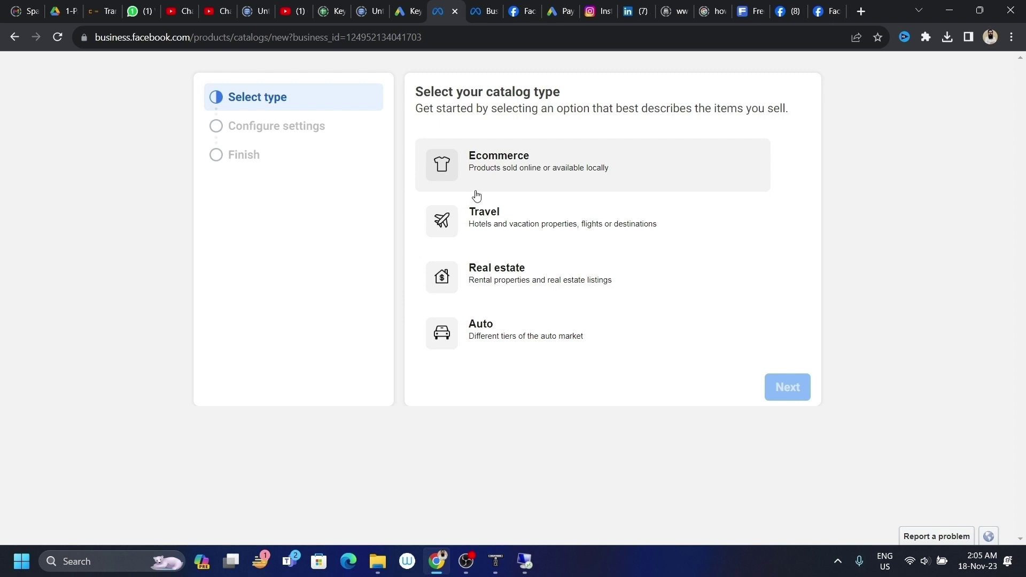
{"action": "left_click", "coordinate": [479, 163]}
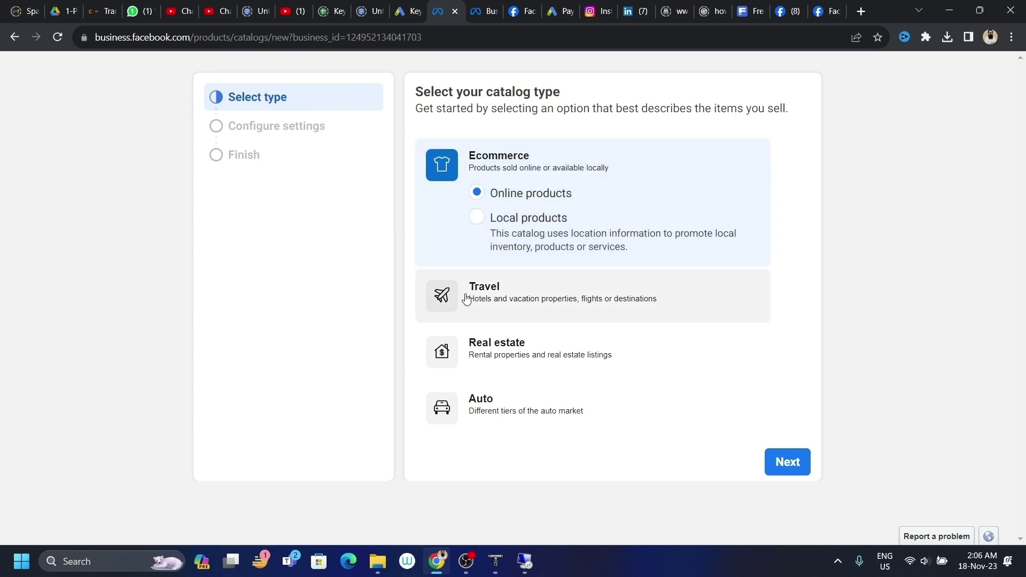
Examine the Travel, Real estate and Auto catalog types and the options each one offers
{"action": "left_click", "coordinate": [466, 298]}
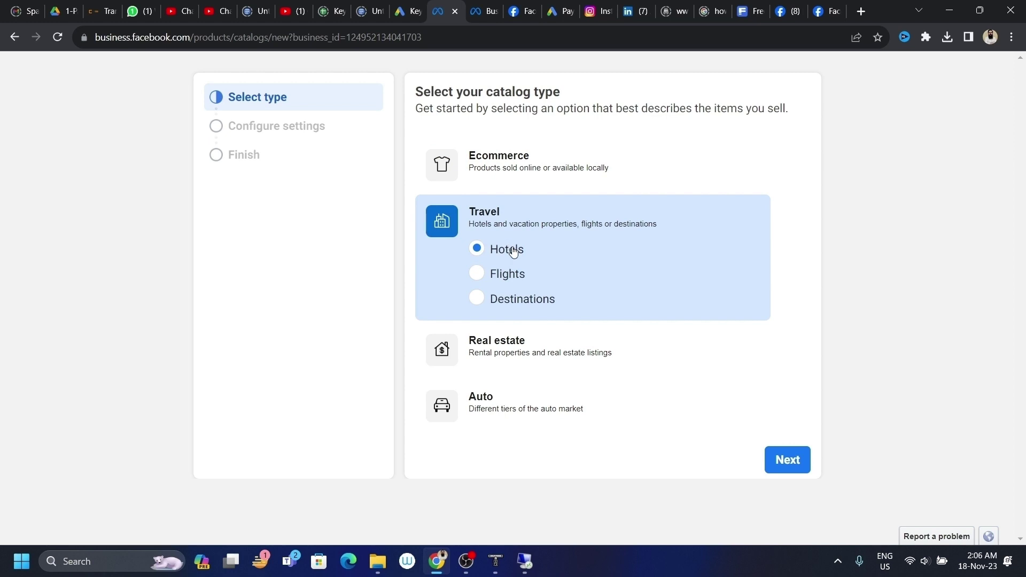
{"action": "left_click", "coordinate": [478, 273]}
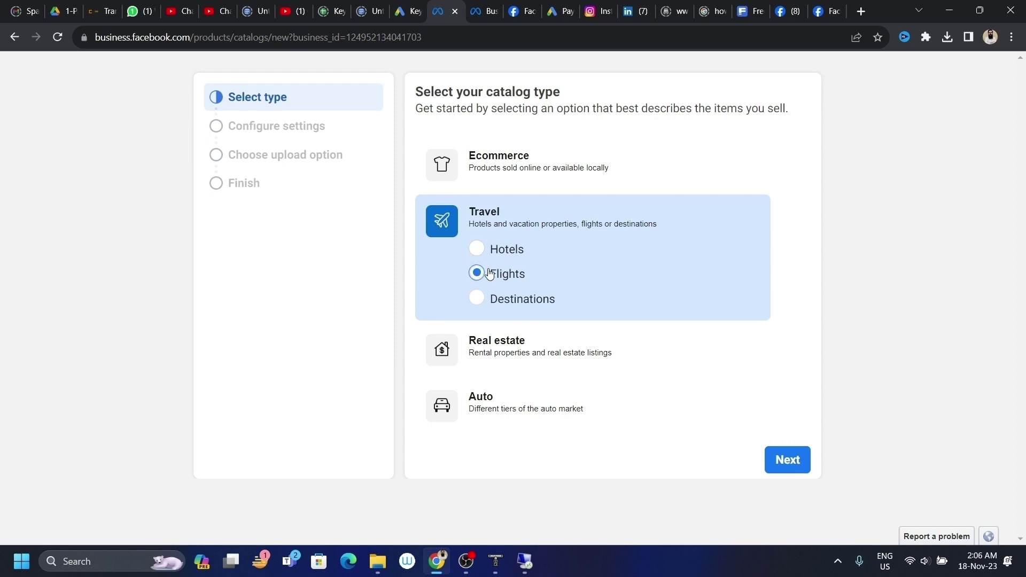
{"action": "left_click", "coordinate": [473, 303]}
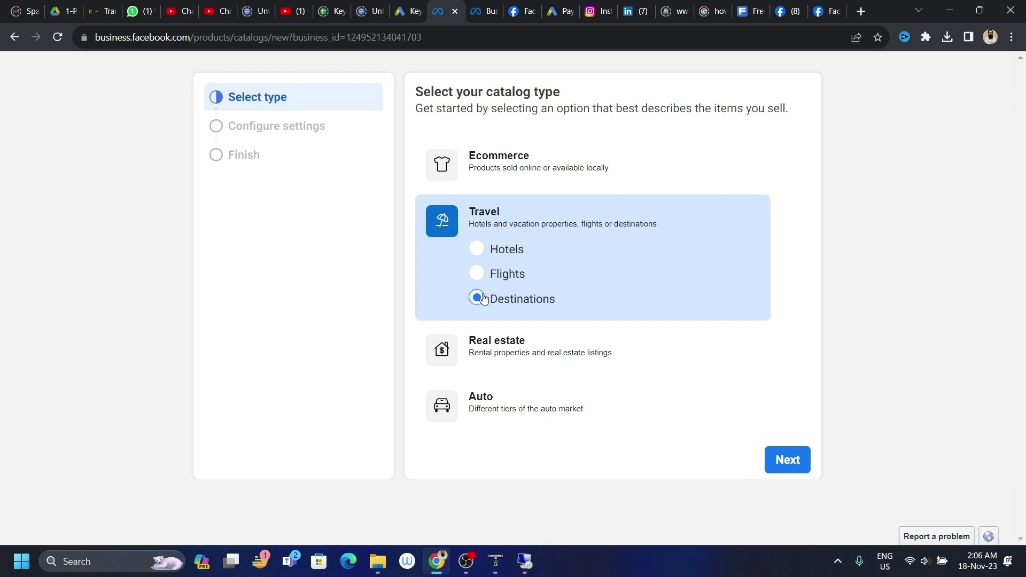
{"action": "left_click", "coordinate": [487, 345]}
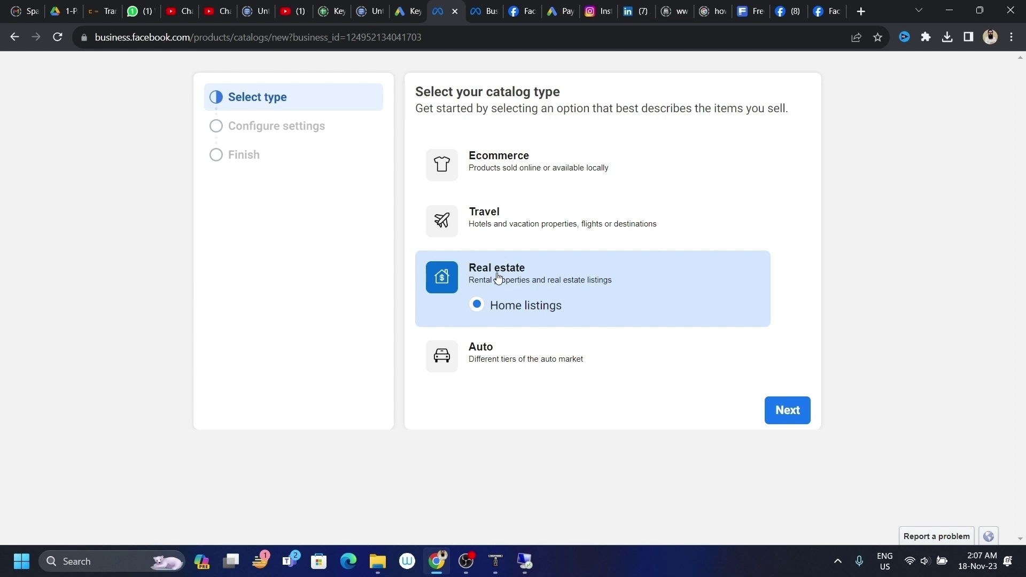
{"action": "left_click", "coordinate": [481, 351]}
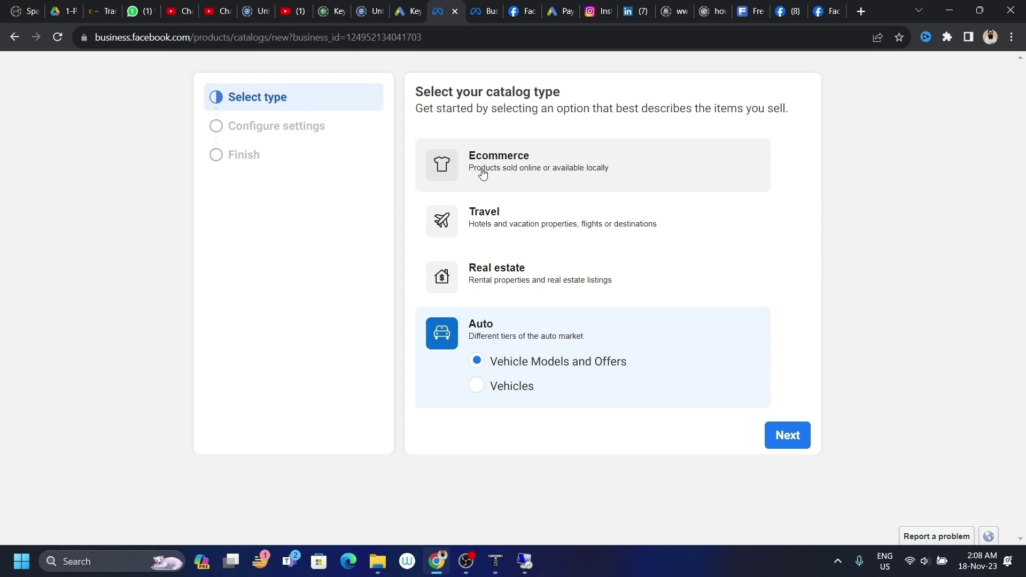
Choose Ecommerce for online products as the catalog type and Upload product info as the upload method
{"action": "double_click", "coordinate": [486, 163]}
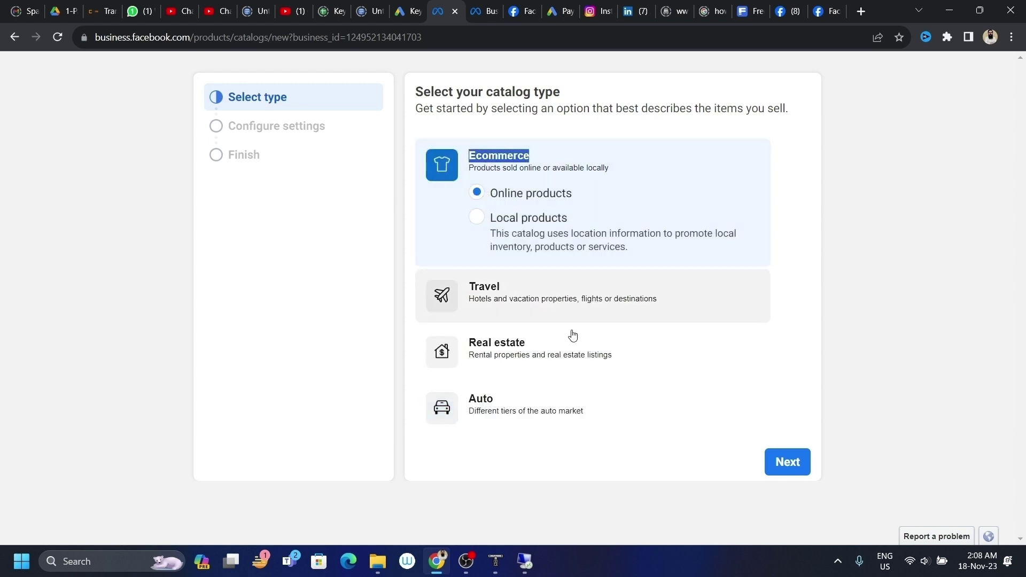
{"action": "left_click", "coordinate": [787, 462]}
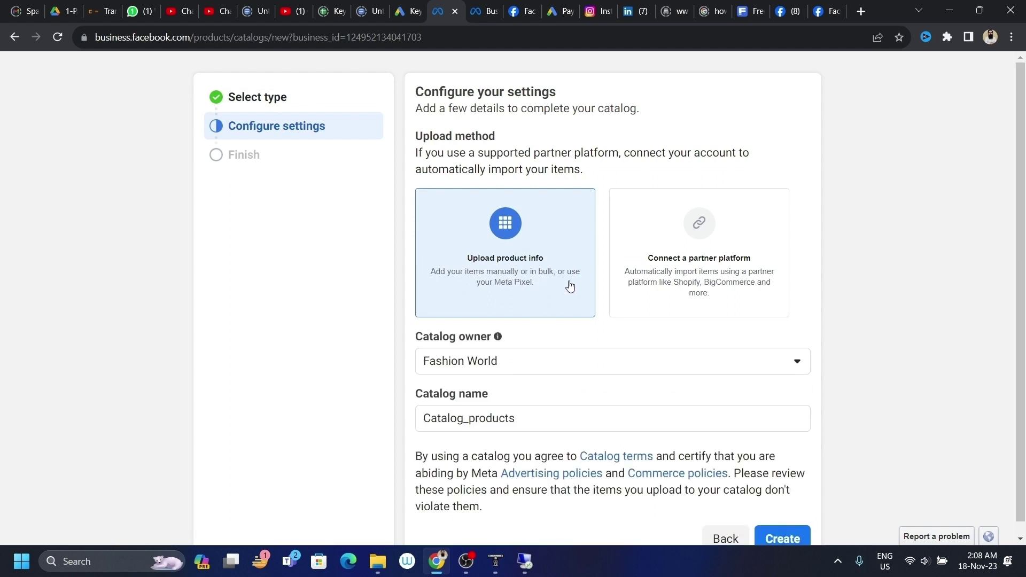
{"action": "left_click", "coordinate": [660, 267]}
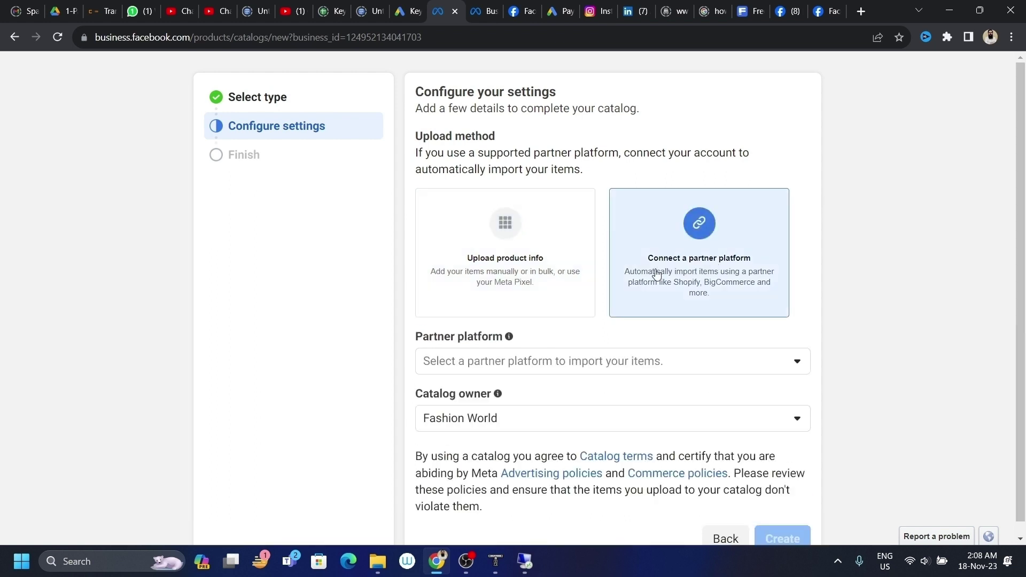
{"action": "left_click", "coordinate": [529, 261]}
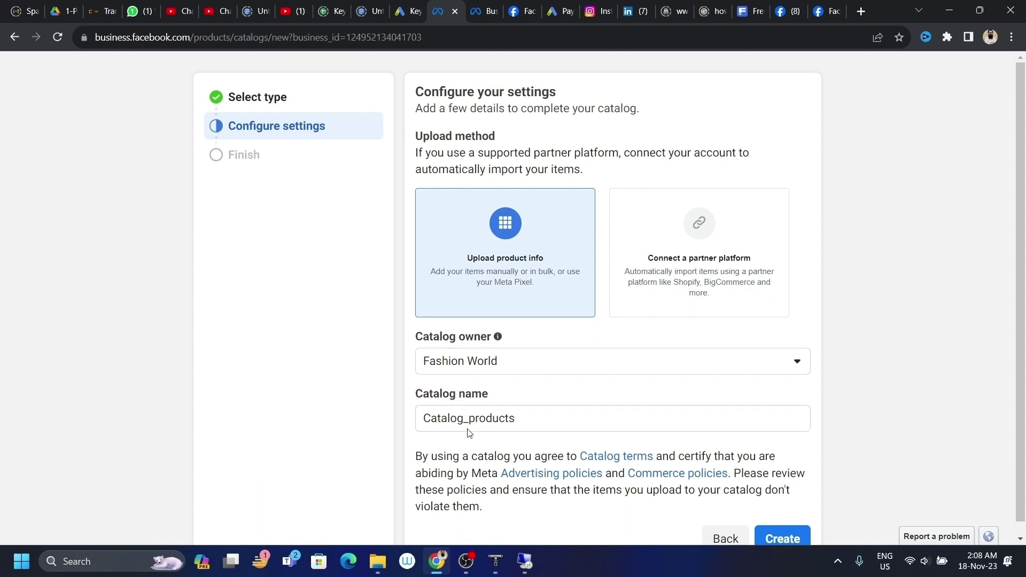
Name the catalog Catalog_products_Demo1, create it and open it for viewing
{"action": "left_click", "coordinate": [541, 418]}
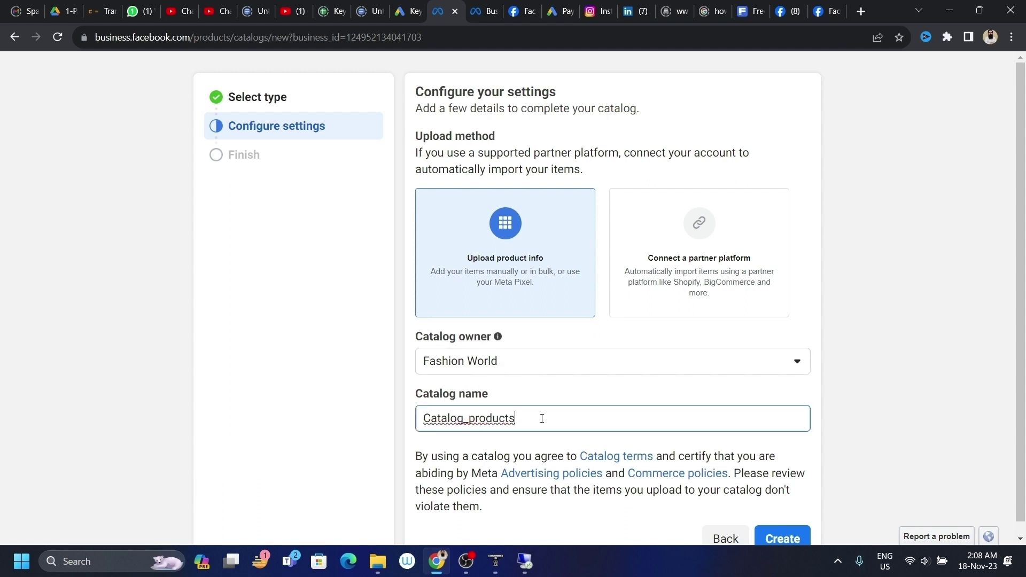
{"action": "type", "text": "_Demo1"}
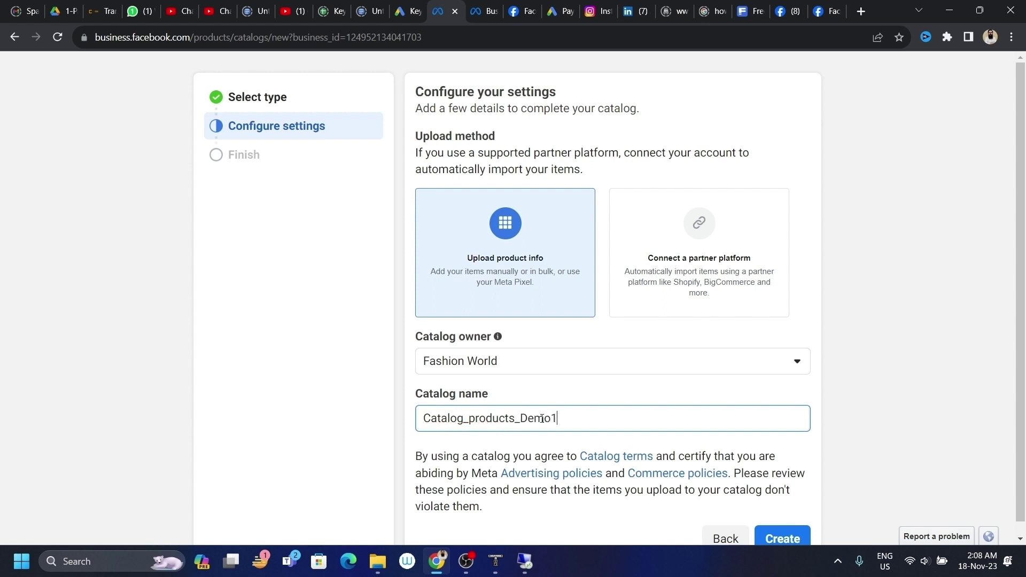
{"action": "left_click", "coordinate": [770, 539]}
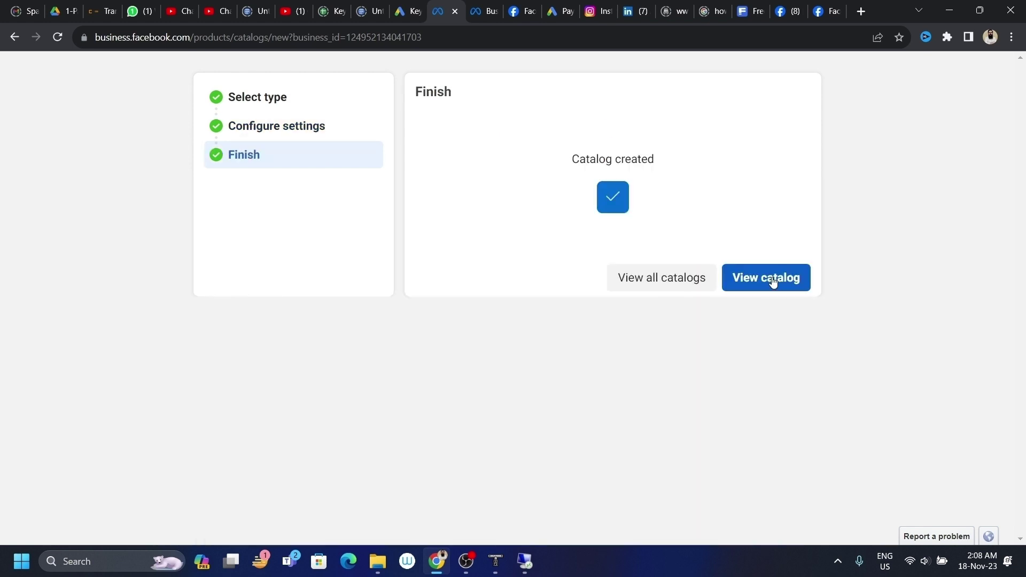
{"action": "left_click", "coordinate": [772, 282]}
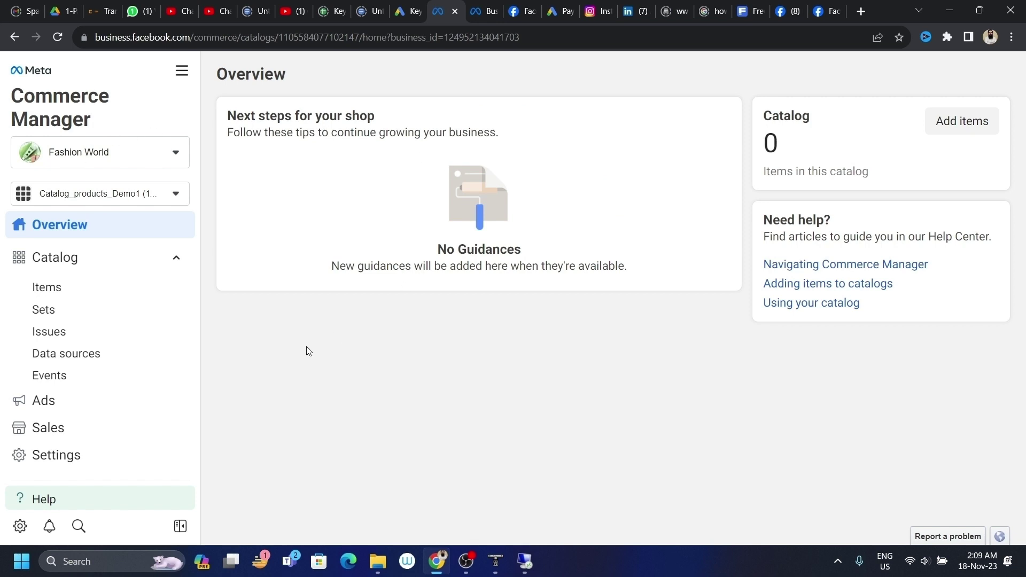
Start adding items to the catalog with the Manual option
{"action": "left_click", "coordinate": [49, 288]}
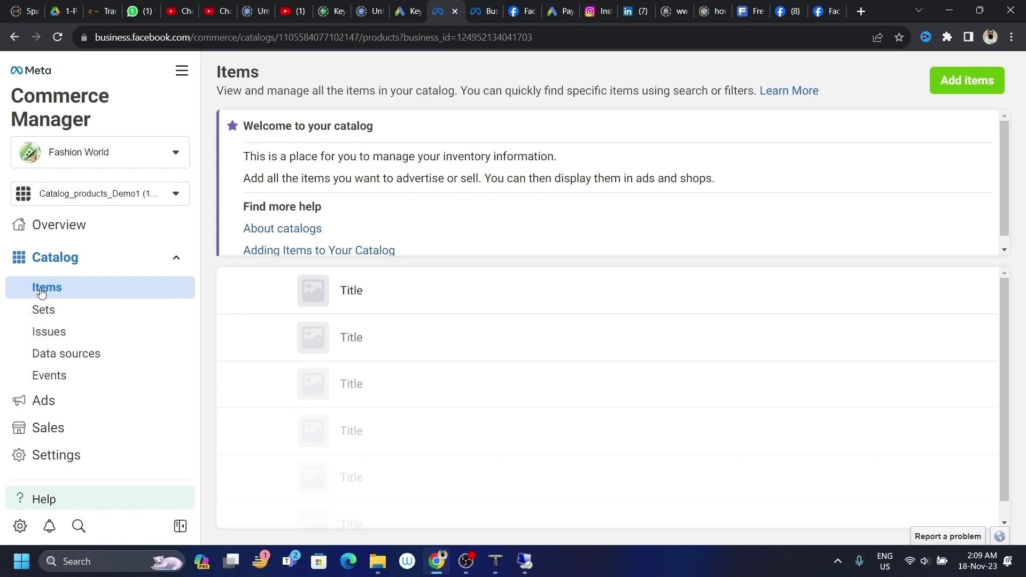
{"action": "left_click", "coordinate": [958, 79]}
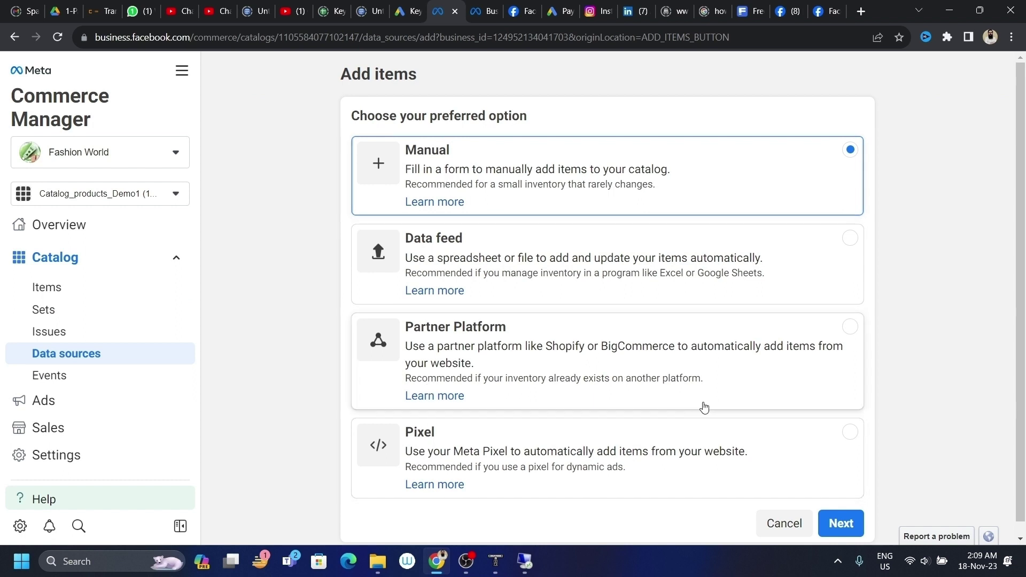
{"action": "left_click", "coordinate": [840, 523]}
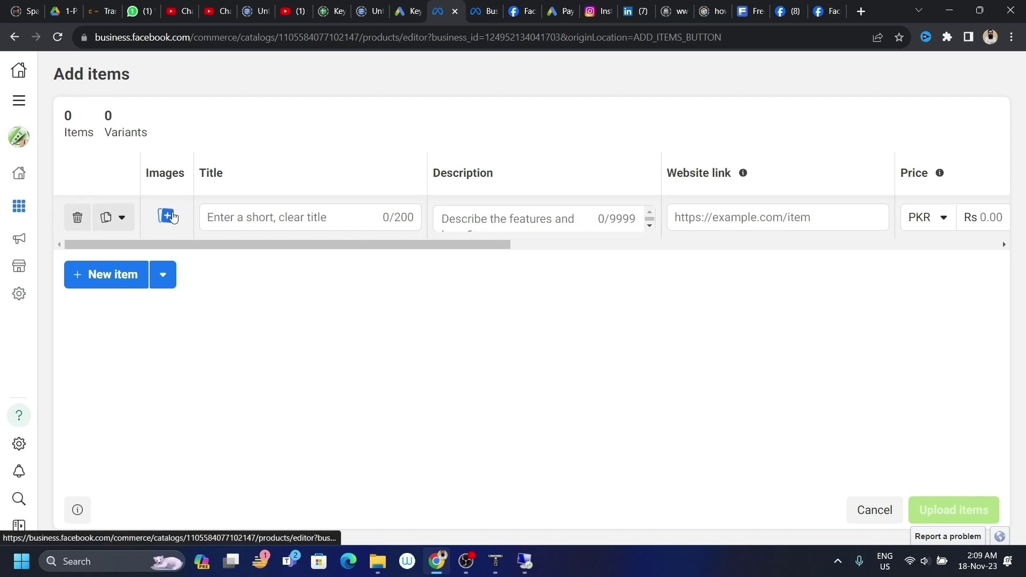
Add Cap.jpg from the Men Cap folder under Dropshipping > hhc on drive D: as the new item's main image
{"action": "key", "text": "alt+Tab"}
{"action": "key", "text": "Escape"}
{"action": "left_click", "coordinate": [165, 215]}
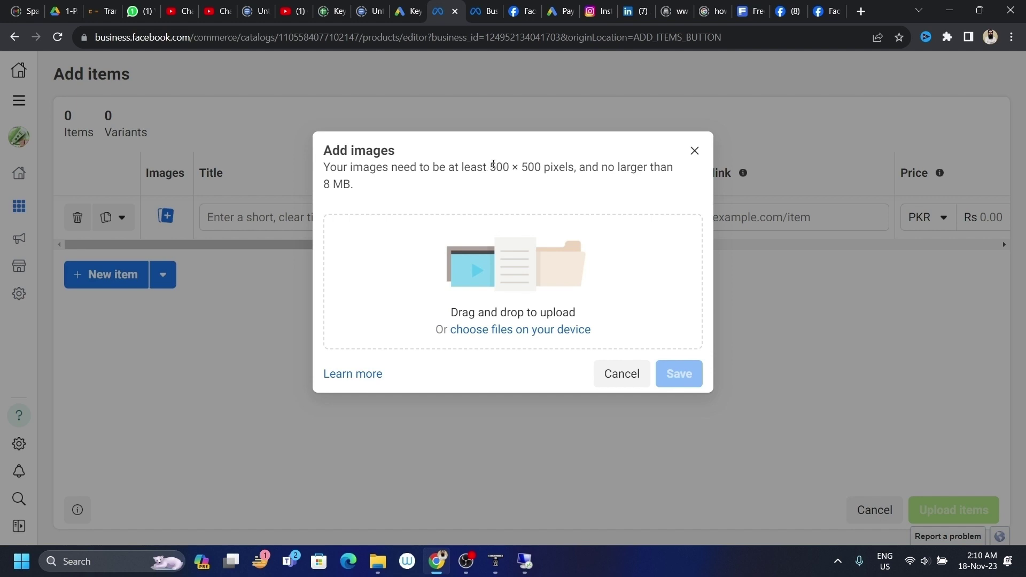
{"action": "left_click_drag", "start_coordinate": [493, 165], "coordinate": [512, 165]}
{"action": "left_click", "coordinate": [505, 278]}
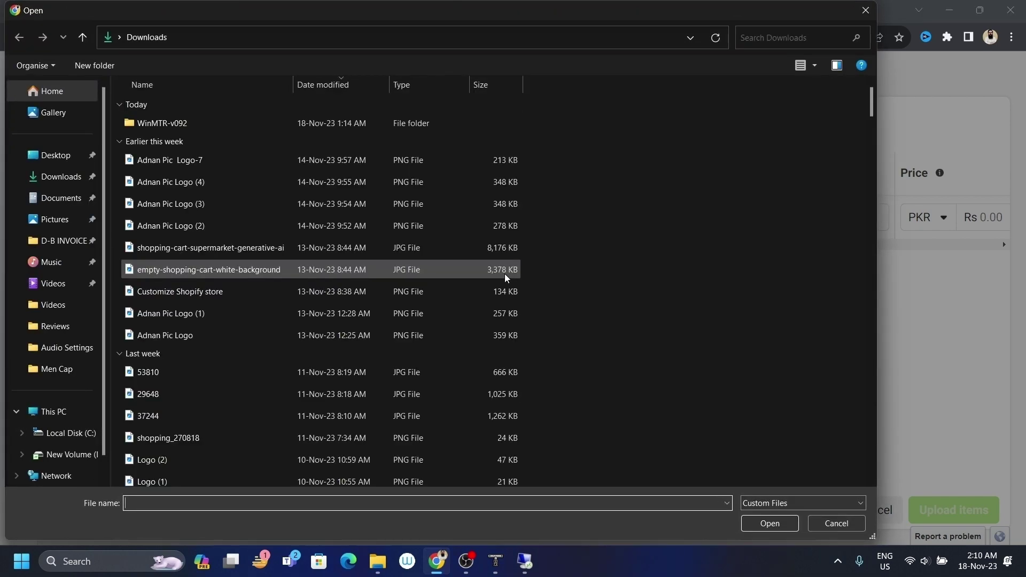
{"action": "left_click", "coordinate": [57, 432]}
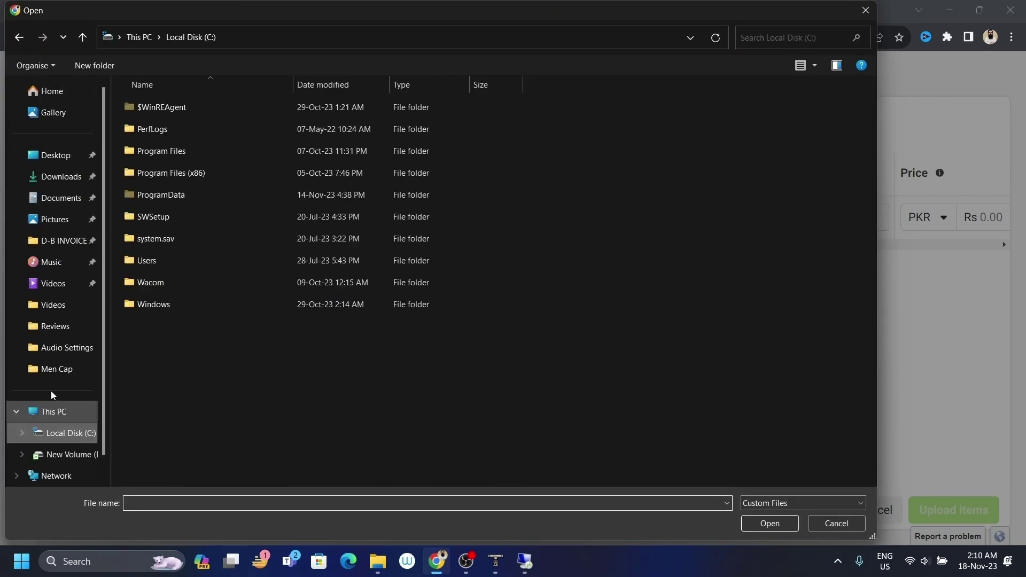
{"action": "left_click", "coordinate": [67, 455]}
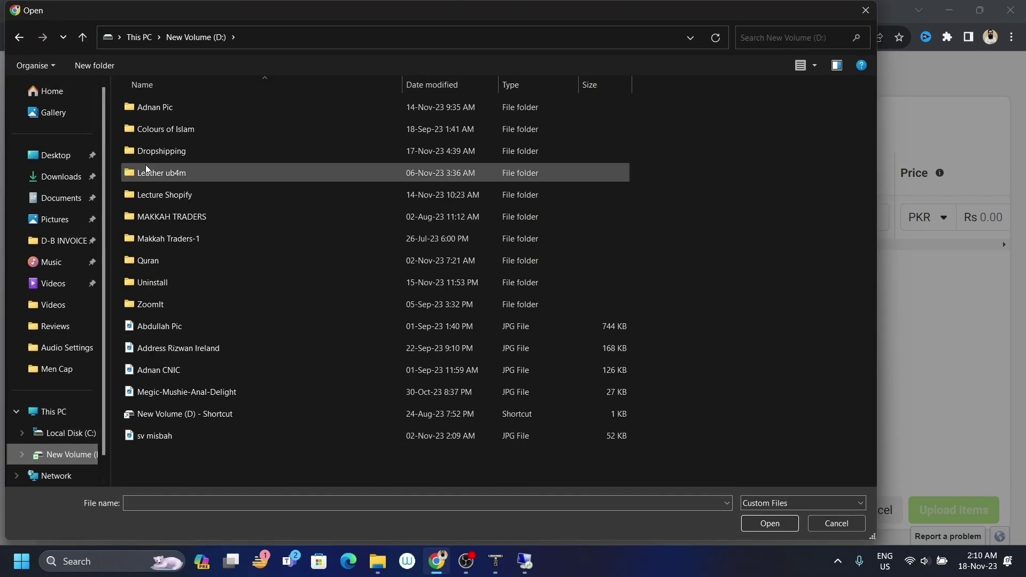
{"action": "double_click", "coordinate": [155, 151]}
{"action": "double_click", "coordinate": [152, 106]}
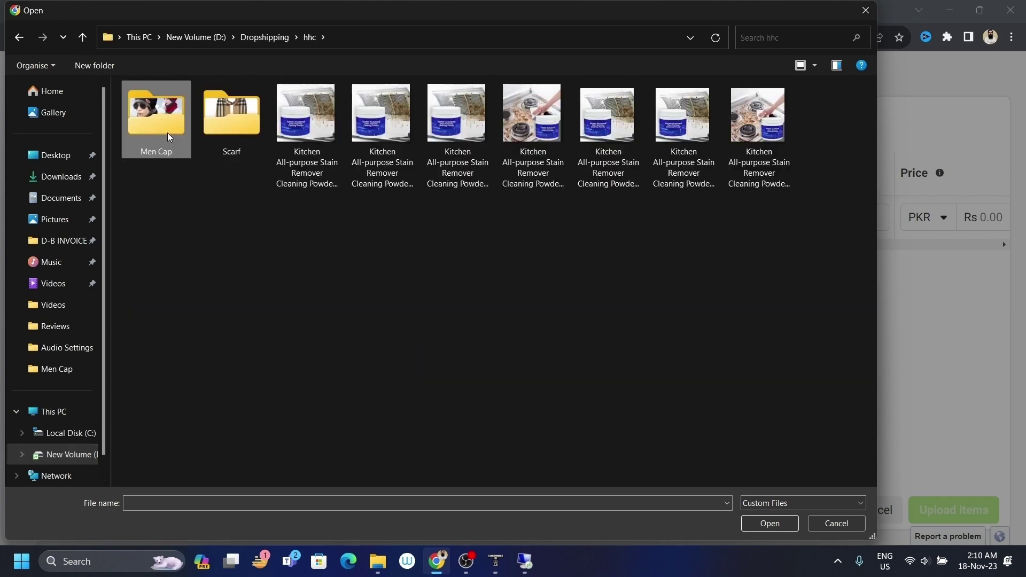
{"action": "double_click", "coordinate": [168, 137]}
{"action": "double_click", "coordinate": [160, 123]}
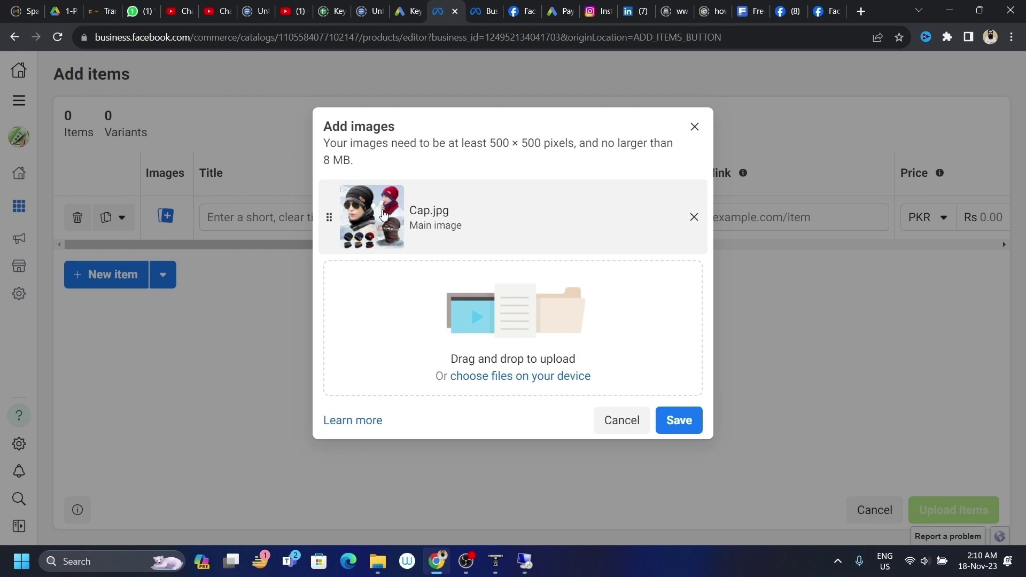
{"action": "left_click", "coordinate": [682, 422]}
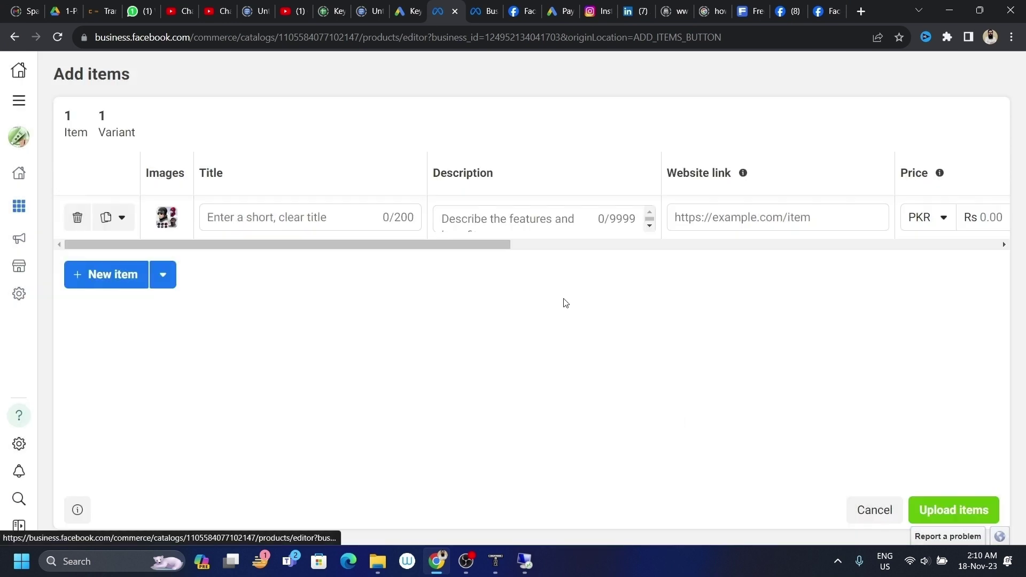
Copy the store page's product title "New Stylish Cotton Beanie Full Set-2 Piece Cap + Neck Warmerhat & Warmertopi" into the item's title
{"action": "left_click", "coordinate": [245, 214]}
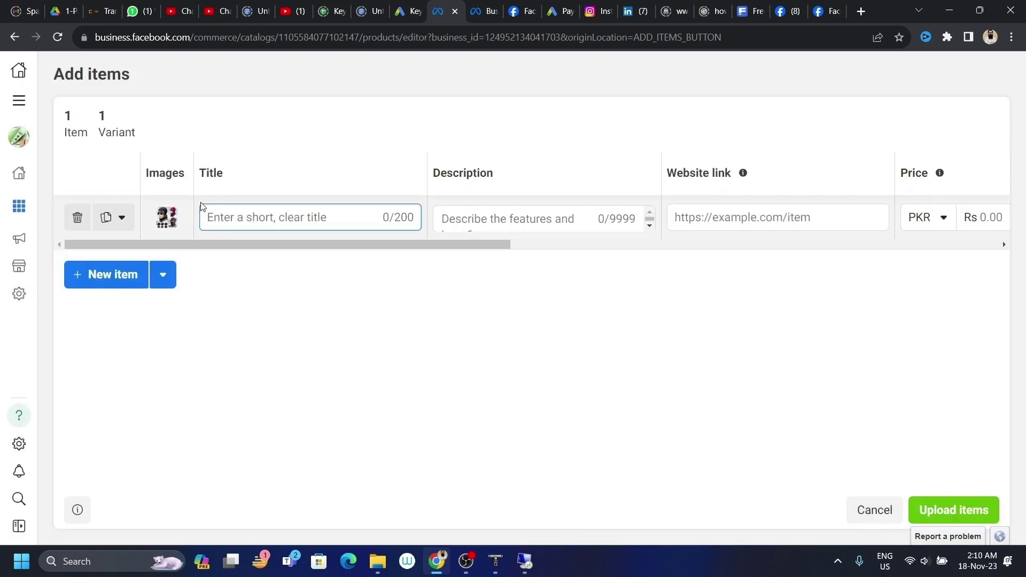
{"action": "key", "text": "alt+Tab"}
{"action": "key", "text": "alt+Tab"}
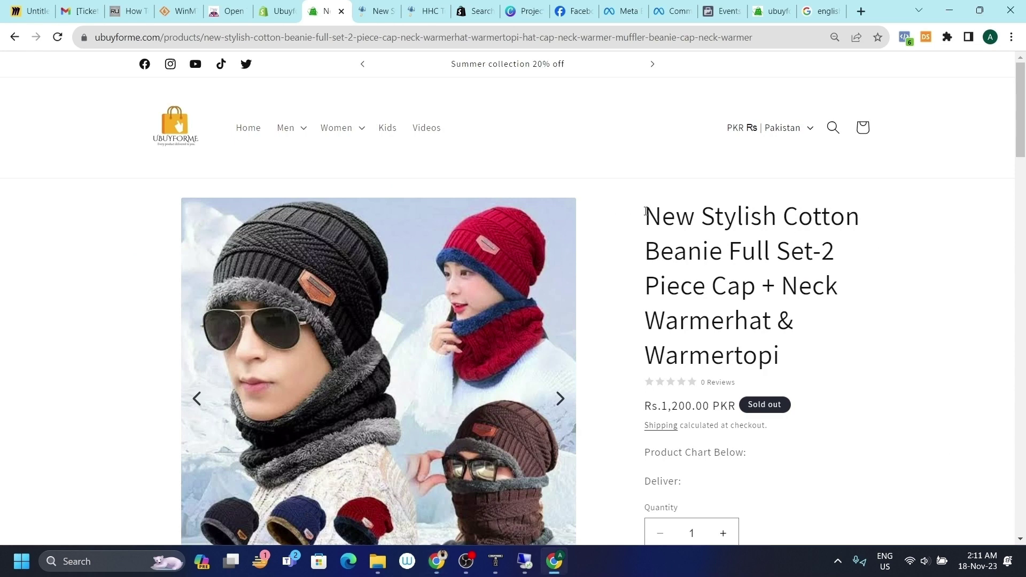
{"action": "left_click_drag", "start_coordinate": [617, 211], "coordinate": [790, 361]}
{"action": "key", "text": "alt+Tab"}
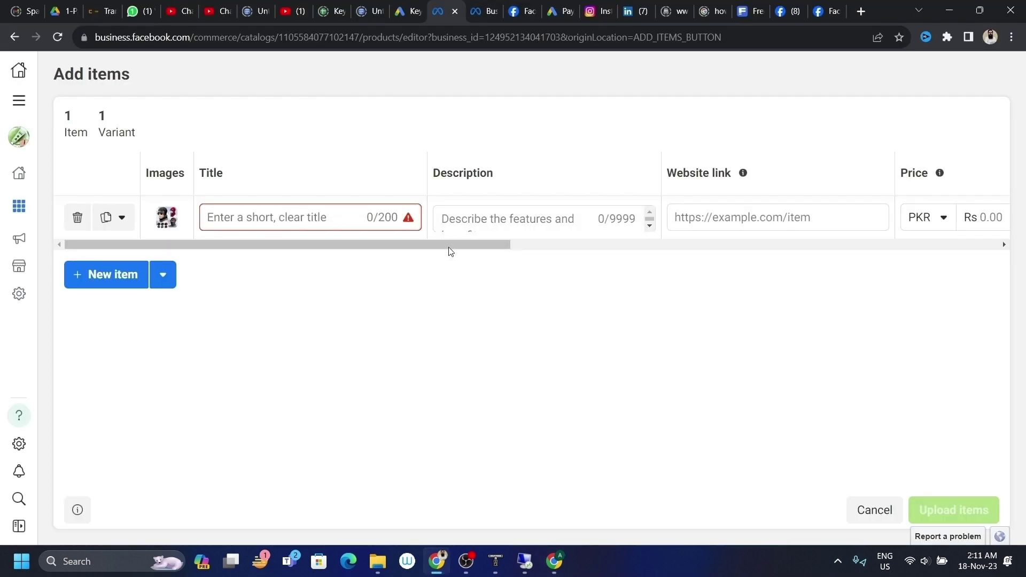
{"action": "key", "text": "ctrl+v"}
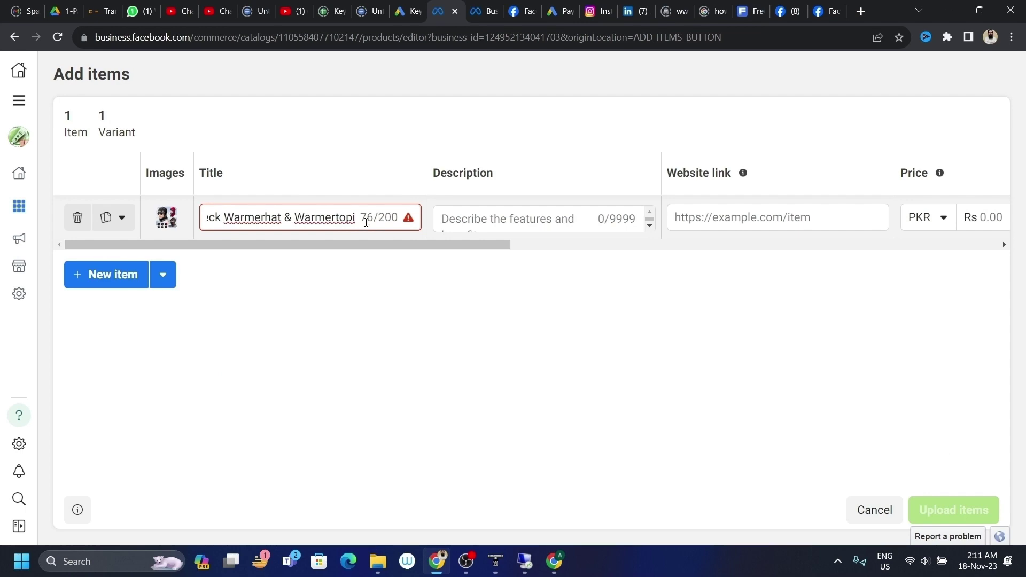
Copy the three-line beanie description below the payment logos on the ubuyforme.com product page into the item's description
{"action": "left_click", "coordinate": [474, 220]}
{"action": "key", "text": "alt+Tab"}
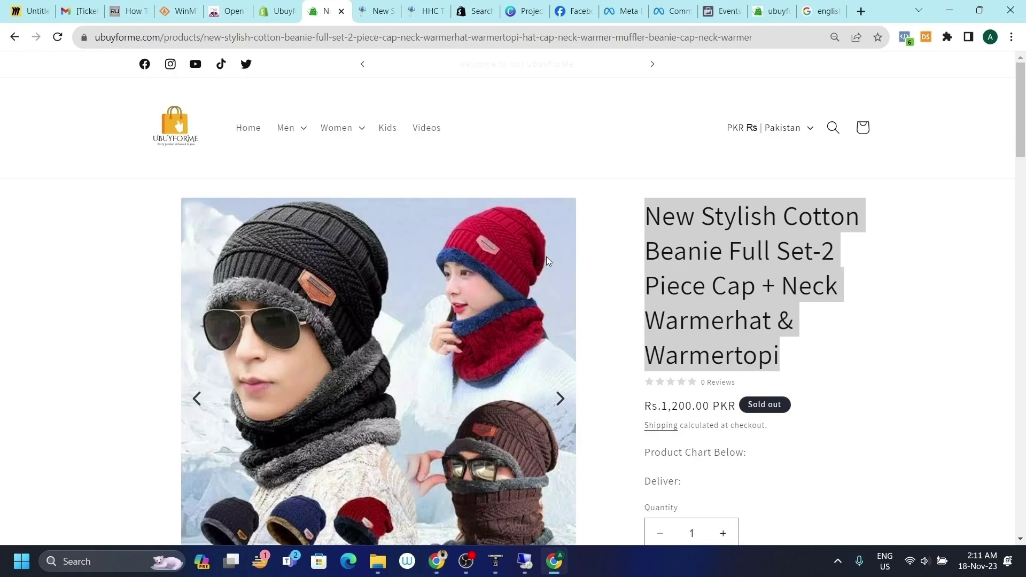
{"action": "scroll", "coordinate": [748, 278], "scroll_direction": "down", "scroll_amount": 1}
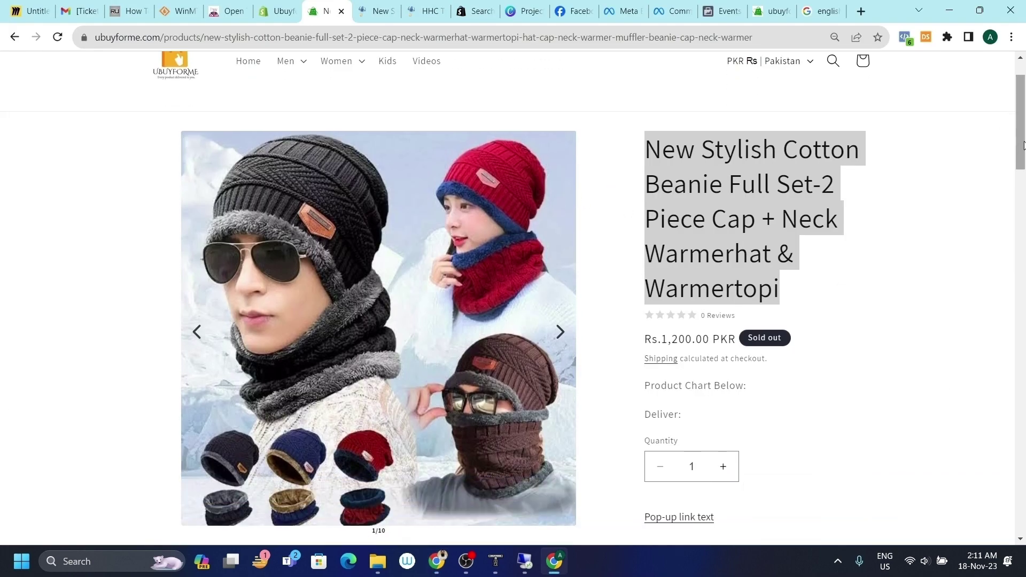
{"action": "left_click_drag", "start_coordinate": [1023, 146], "coordinate": [1023, 234]}
{"action": "left_click_drag", "start_coordinate": [645, 263], "coordinate": [861, 297]}
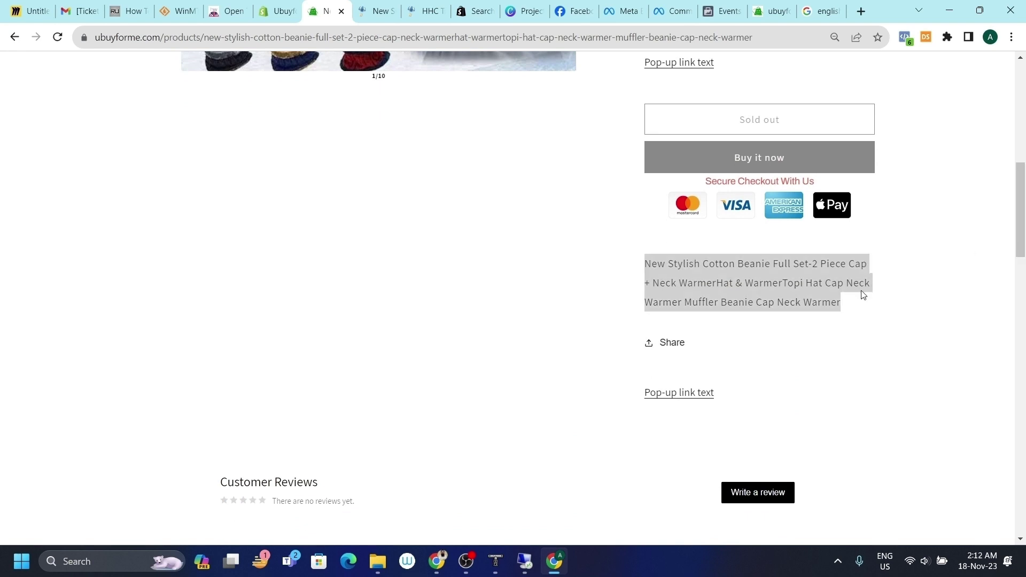
{"action": "right_click", "coordinate": [689, 258]}
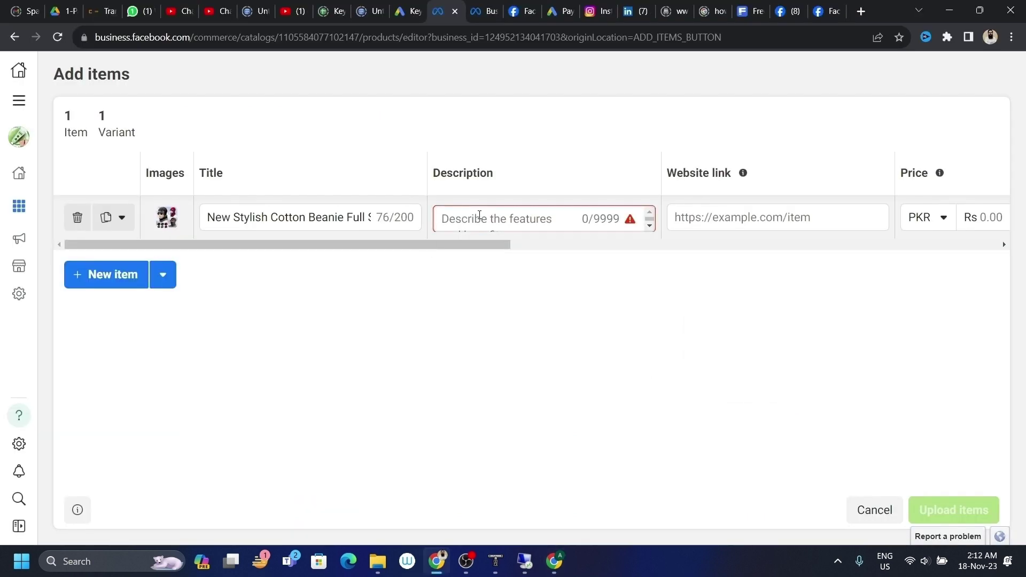
{"action": "left_click", "coordinate": [479, 217]}
{"action": "type", "text": "New Stylish Cotton Beanie Full Set-2 Piece Cap + Neck WarmerHat & WarmerTopi Hat Cap Neck Warmer Muffler Beanie Cap Neck Warmer"}
{"action": "key", "text": "Tab"}
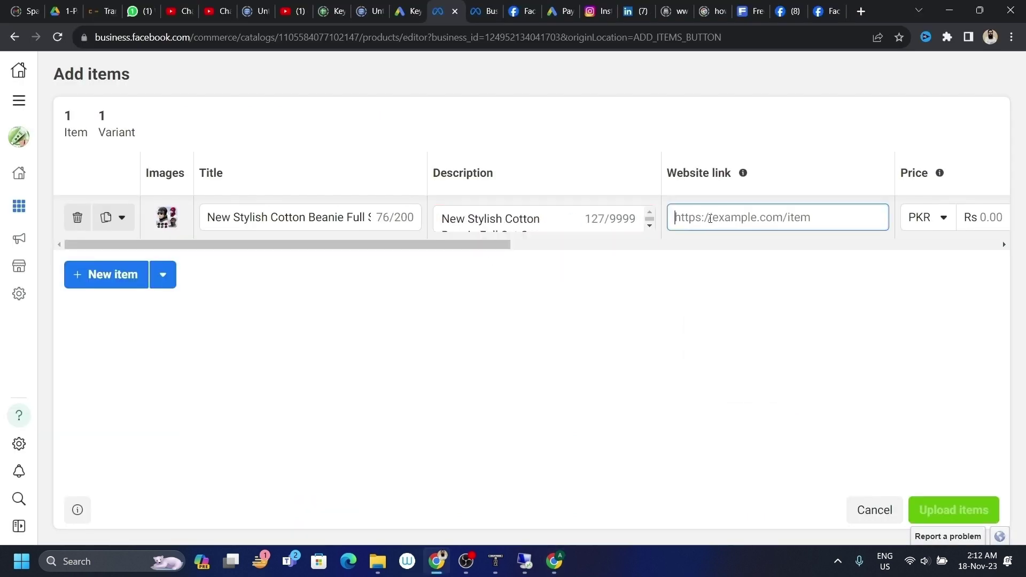
{"action": "key", "text": "shift+Tab"}
{"action": "key", "text": "alt+Tab"}
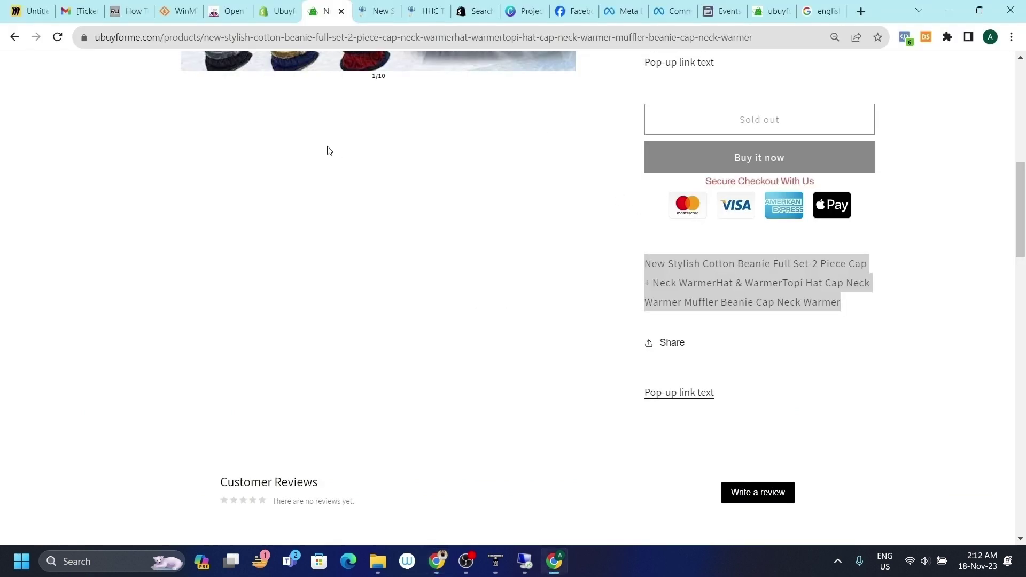
{"action": "key", "text": "alt+Tab"}
{"action": "key", "text": "Tab"}
{"action": "type", "text": "ww"}
{"action": "mouse_move", "coordinate": [938, 173]}
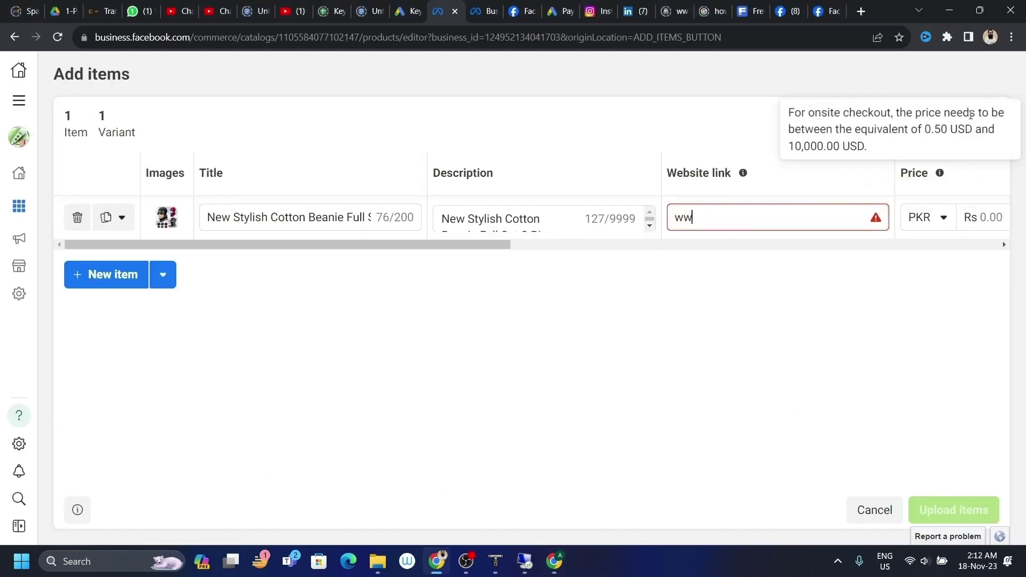
{"action": "type", "text": "w.ubuyfor"}
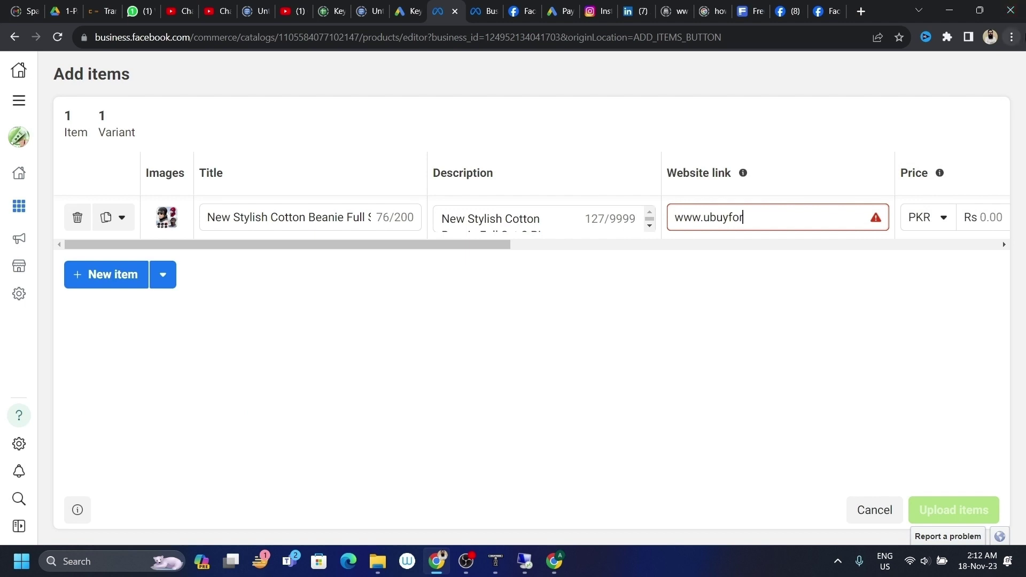
{"action": "type", "text": "me.com"}
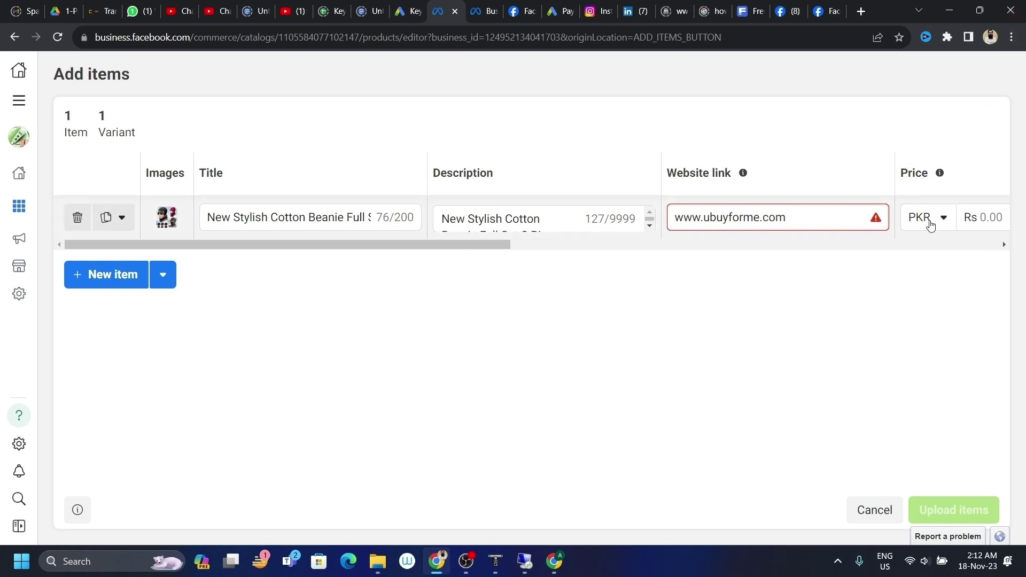
Set the beanie's price to Rs 1,200 and enable a sale price of Rs 1,100
{"action": "left_click_drag", "start_coordinate": [456, 244], "coordinate": [614, 246]}
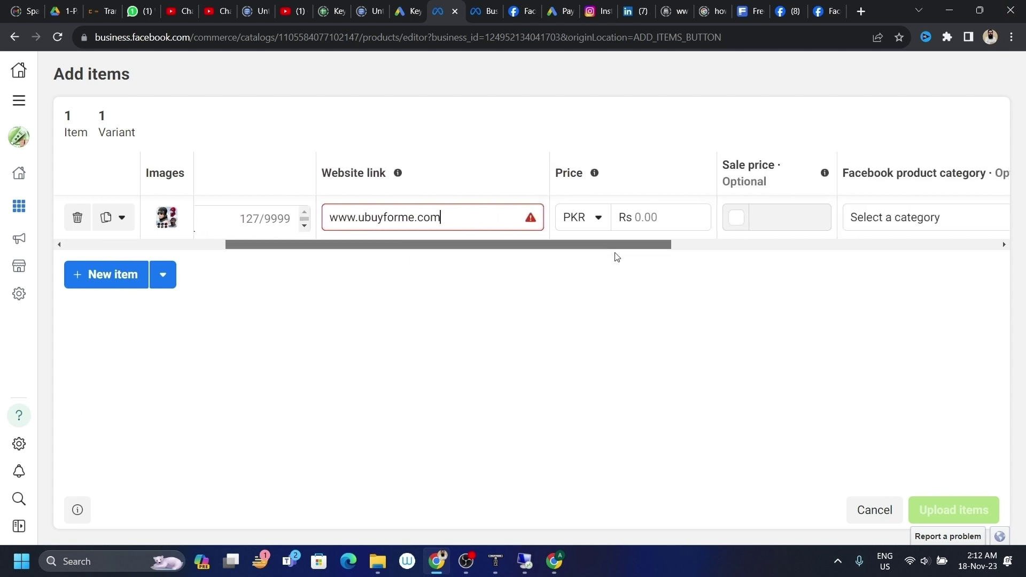
{"action": "left_click", "coordinate": [646, 218]}
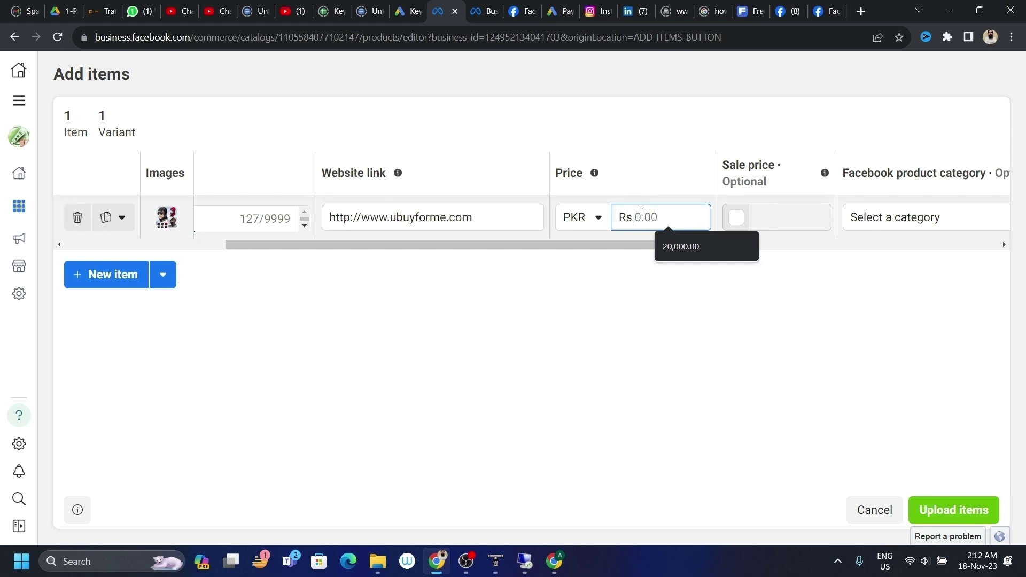
{"action": "type", "text": "1200"}
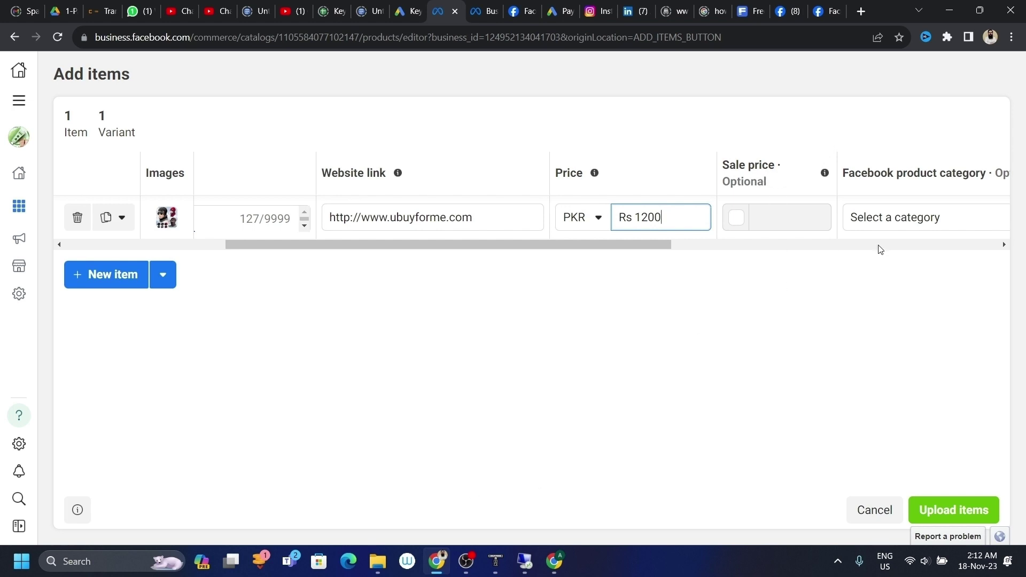
{"action": "left_click_drag", "start_coordinate": [536, 246], "coordinate": [649, 245]}
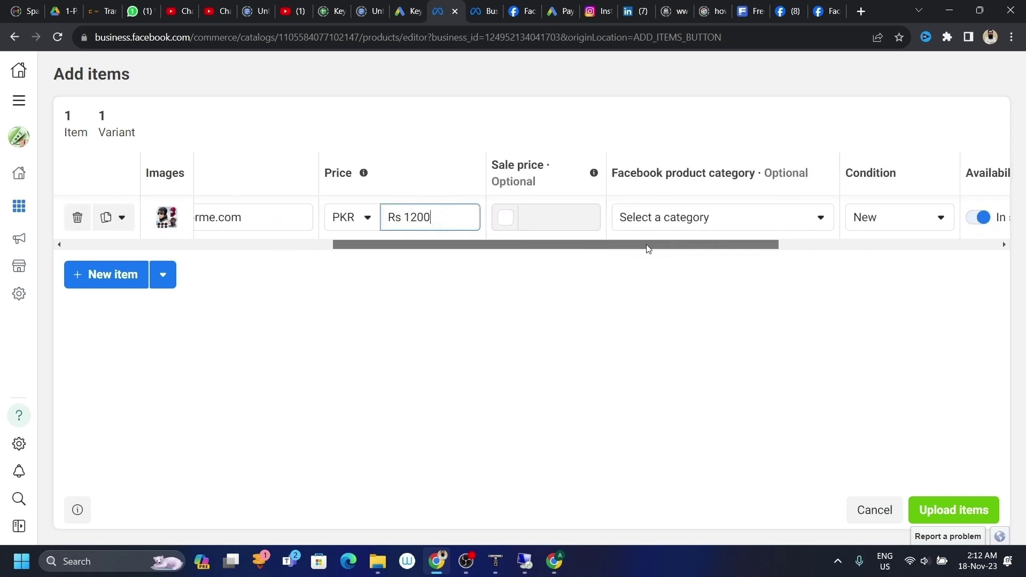
{"action": "left_click", "coordinate": [492, 218]}
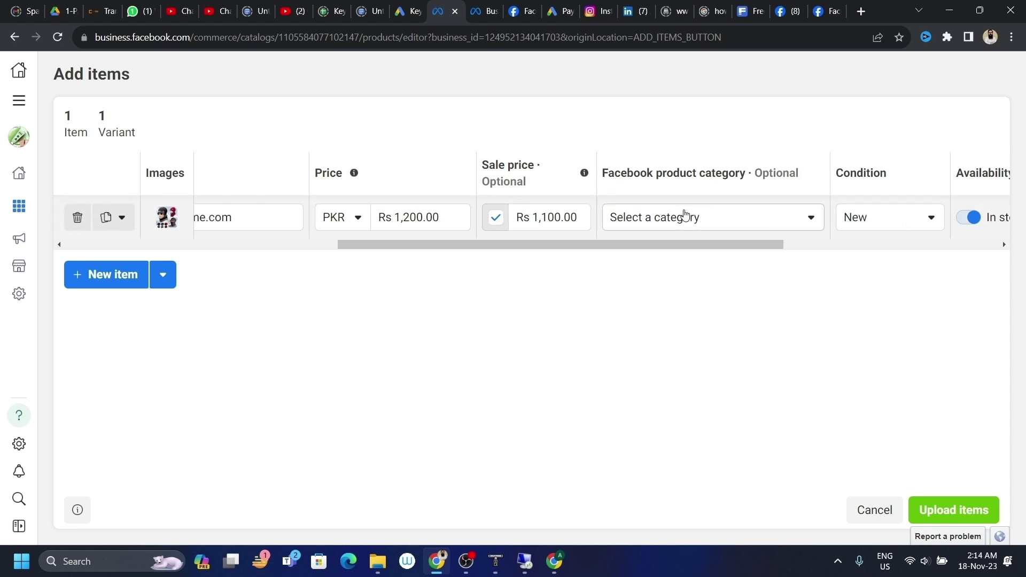
Search the Facebook product categories for "clothing" and assign Men's Clothing under Clothing & Accessories to the item
{"action": "left_click", "coordinate": [812, 218]}
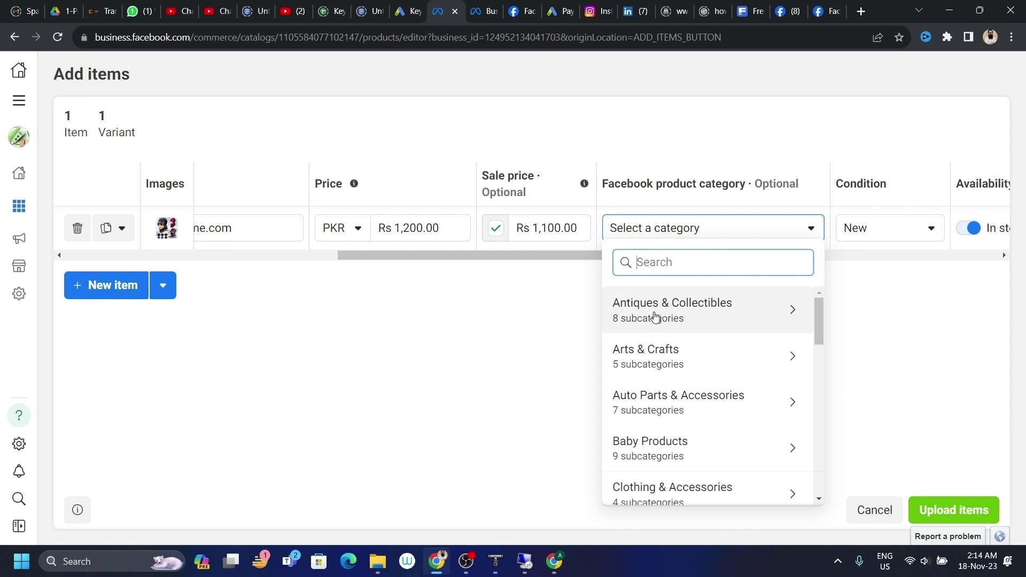
{"action": "scroll", "coordinate": [657, 327], "scroll_direction": "down", "scroll_amount": 2}
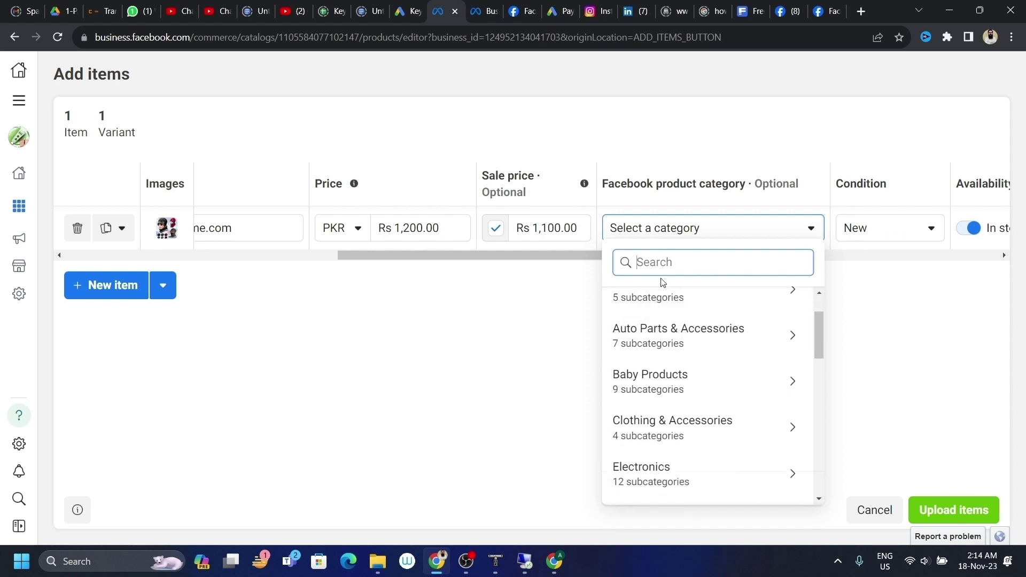
{"action": "type", "text": "clothing"}
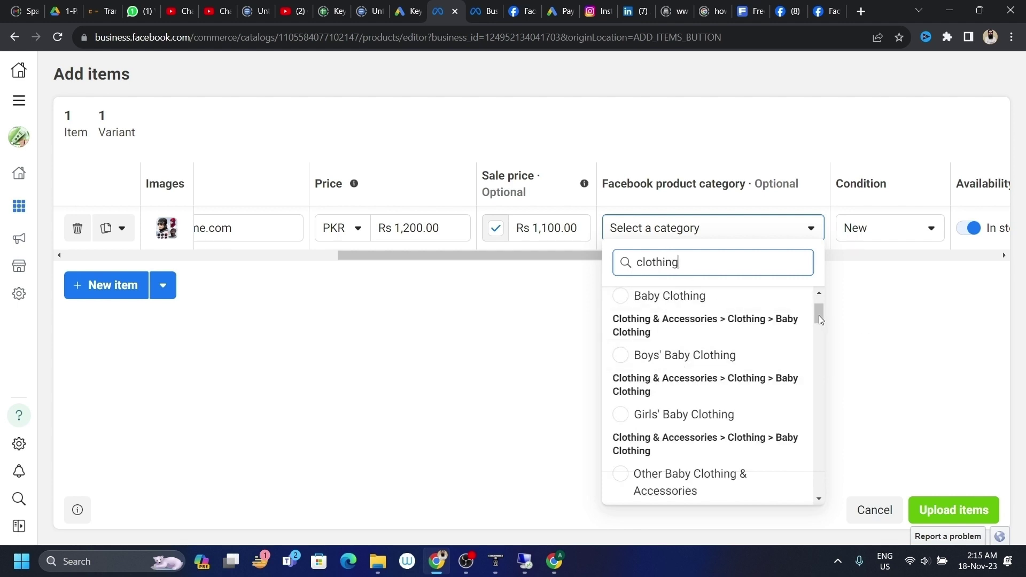
{"action": "left_click_drag", "start_coordinate": [820, 319], "coordinate": [822, 351]}
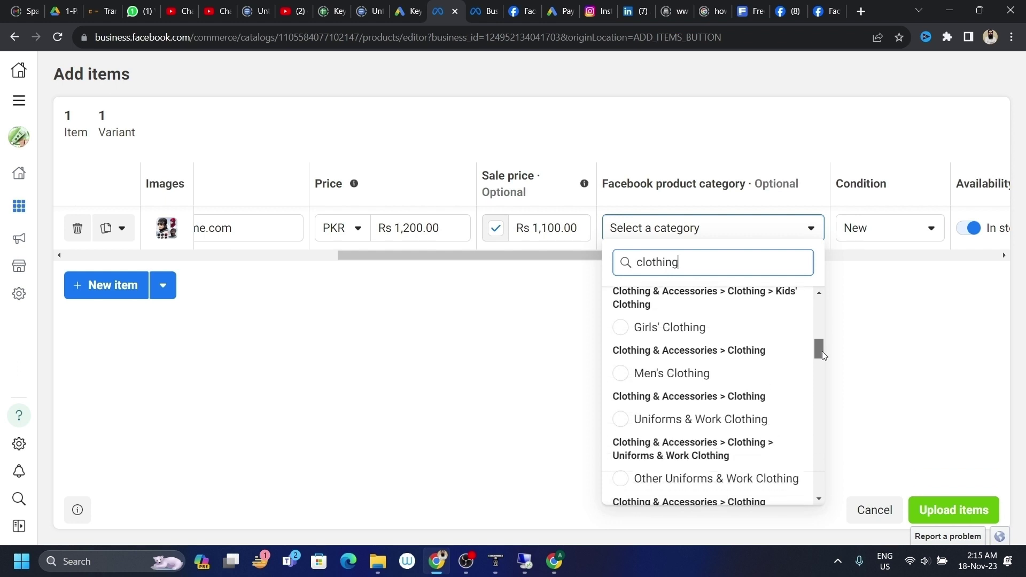
{"action": "left_click", "coordinate": [699, 371]}
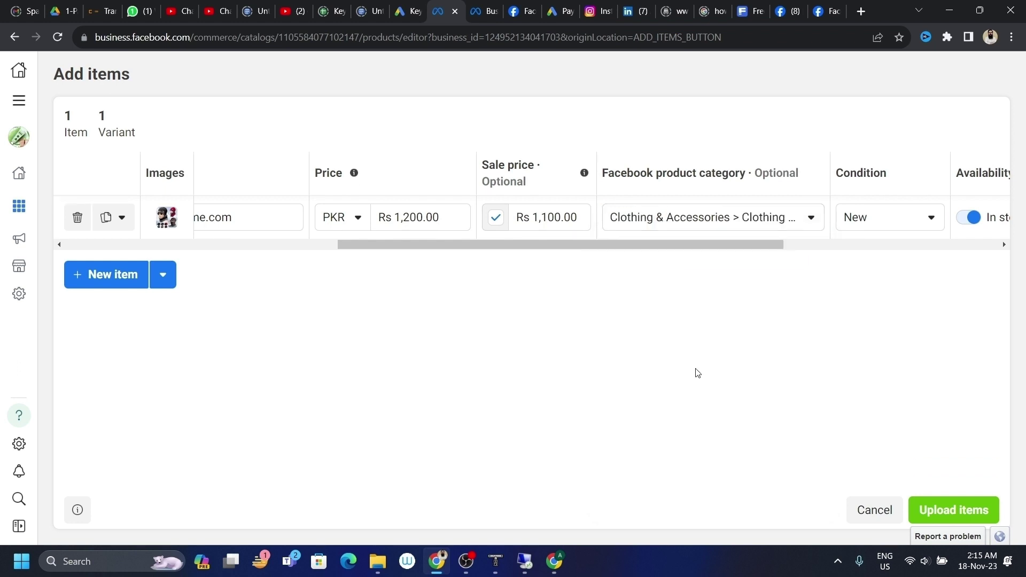
Choose New as the beanie item's condition
{"action": "left_click", "coordinate": [929, 219]}
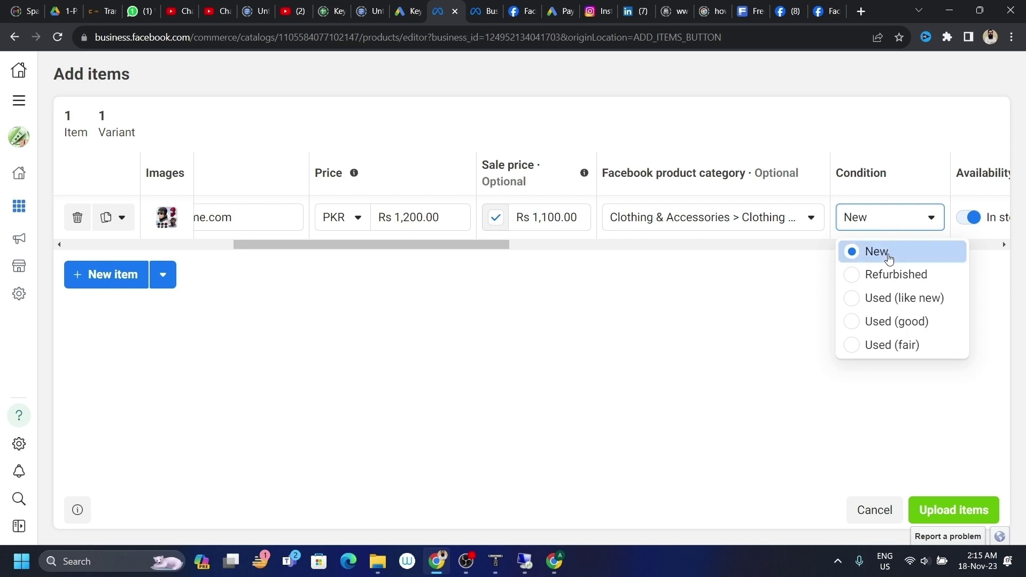
{"action": "left_click", "coordinate": [876, 252]}
{"action": "double_click", "coordinate": [422, 218]}
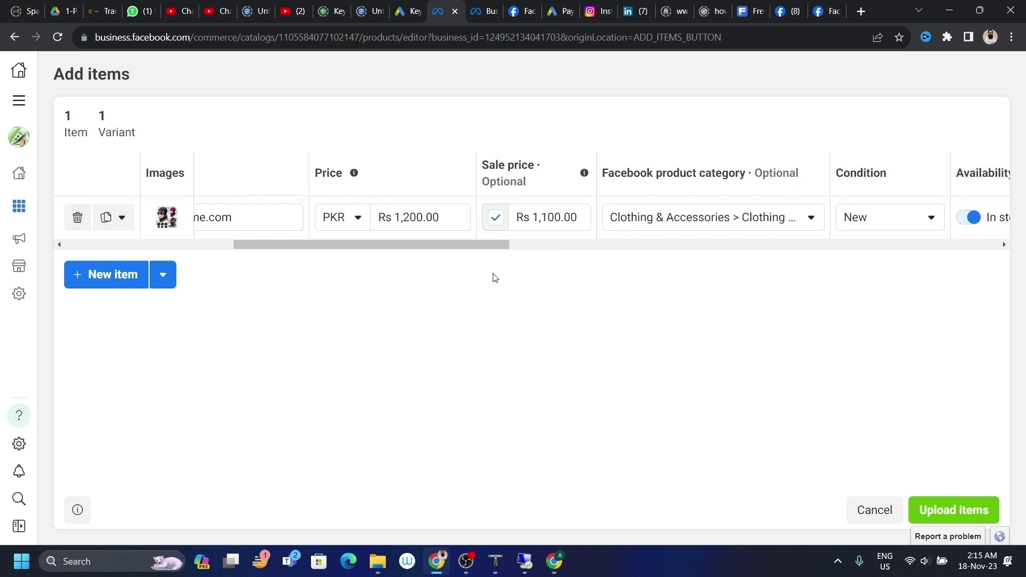
Look through the item's availability, status and optional attribute fields, and upload the item to the catalog
{"action": "left_click_drag", "start_coordinate": [492, 244], "coordinate": [639, 250]}
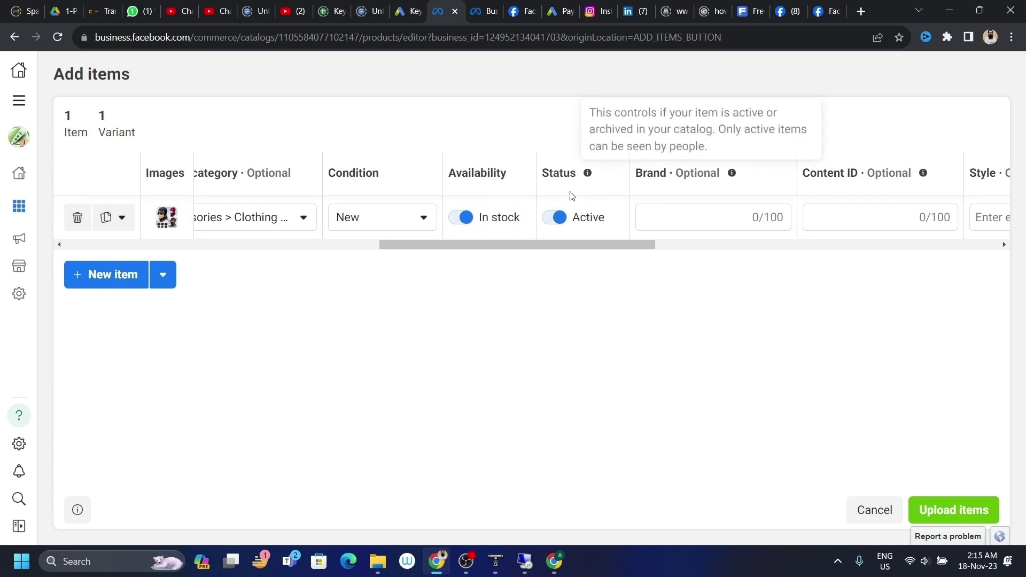
{"action": "left_click_drag", "start_coordinate": [639, 245], "coordinate": [686, 248]}
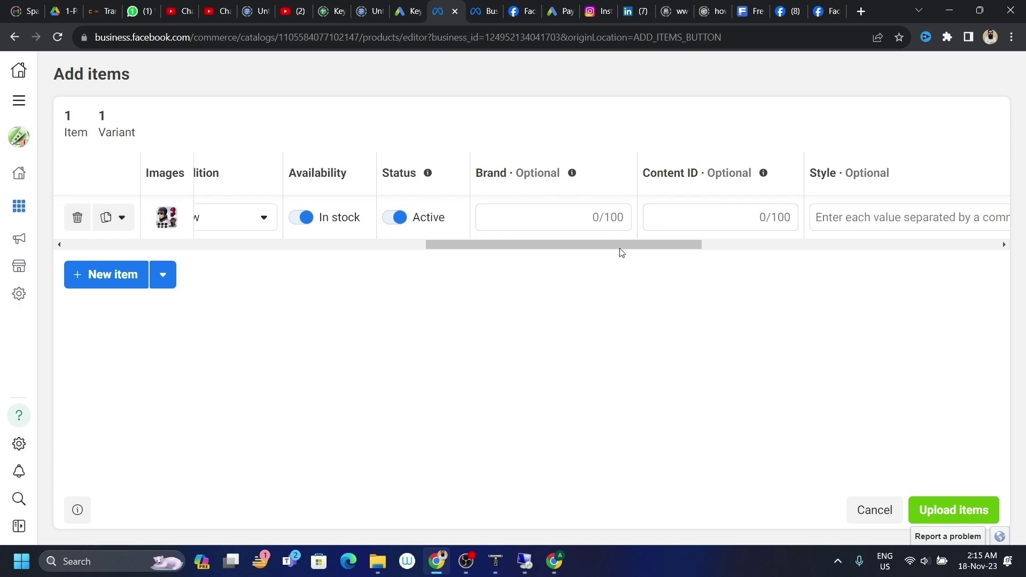
{"action": "left_click_drag", "start_coordinate": [620, 250], "coordinate": [887, 258]}
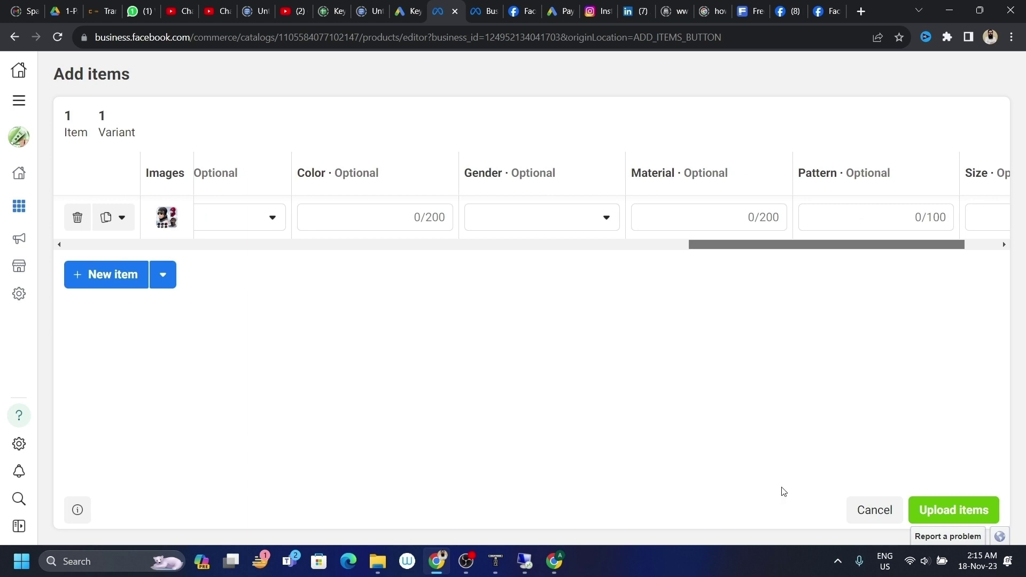
{"action": "left_click", "coordinate": [946, 509]}
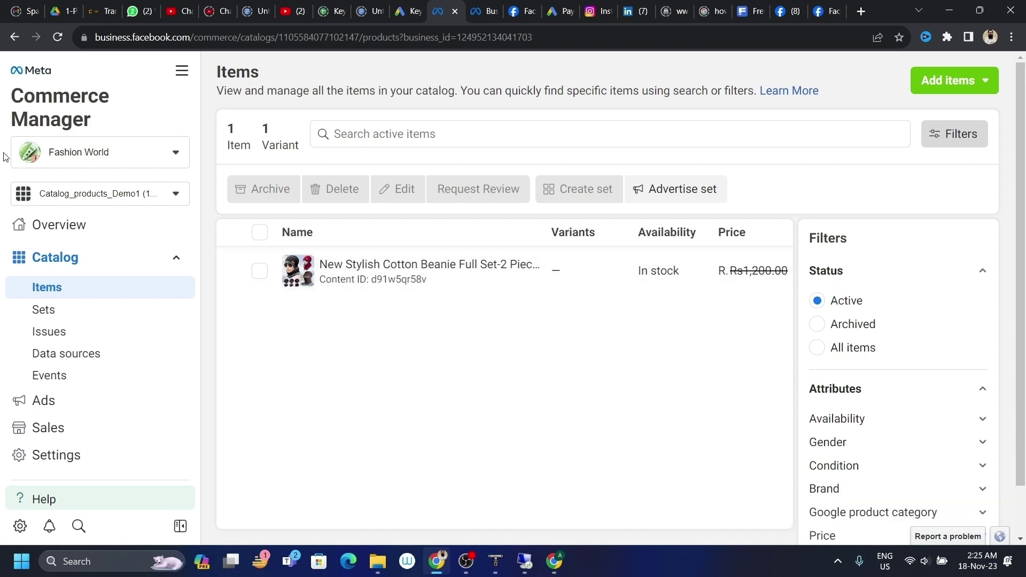
Go to business.facebook.com and open Commerce Manager from all tools
{"action": "left_click", "coordinate": [377, 43]}
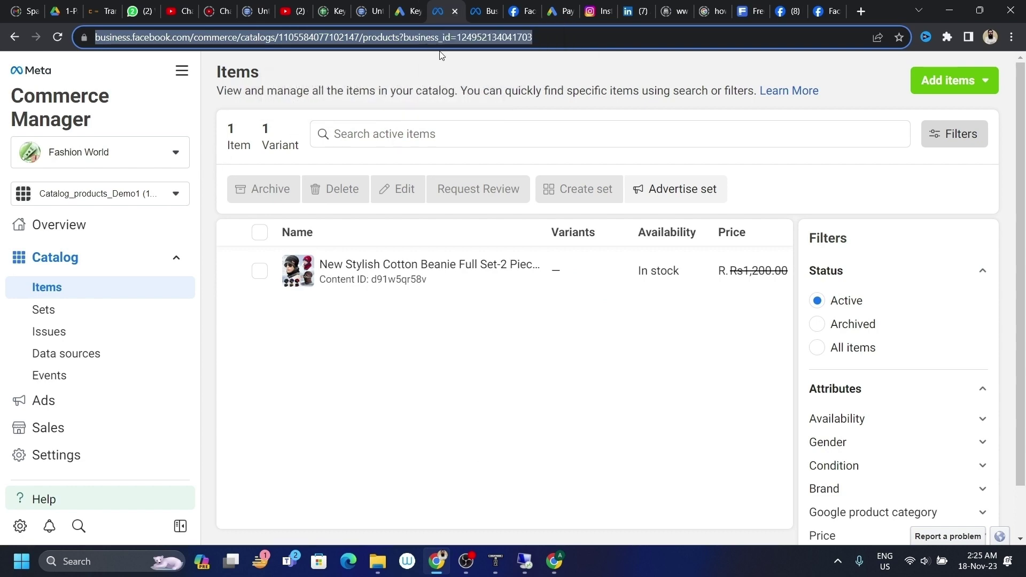
{"action": "type", "text": "business.facebook.com"}
{"action": "key", "text": "Return"}
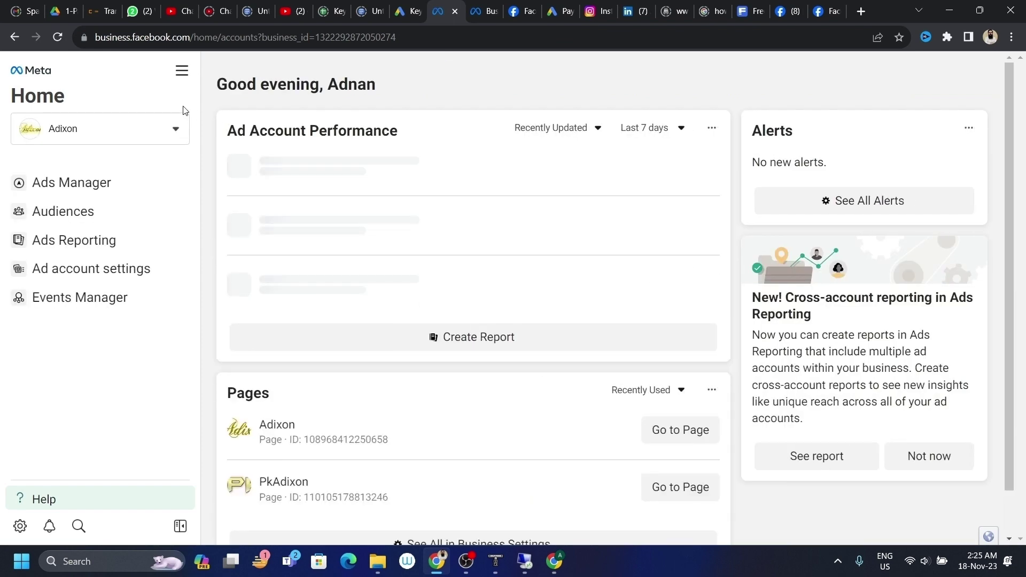
{"action": "left_click", "coordinate": [182, 71]}
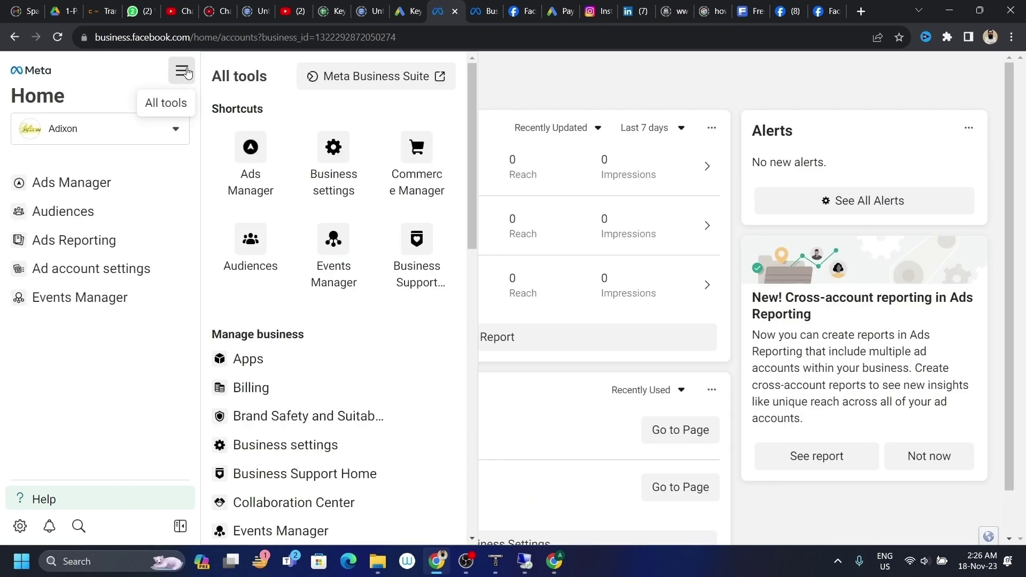
{"action": "left_click", "coordinate": [409, 182]}
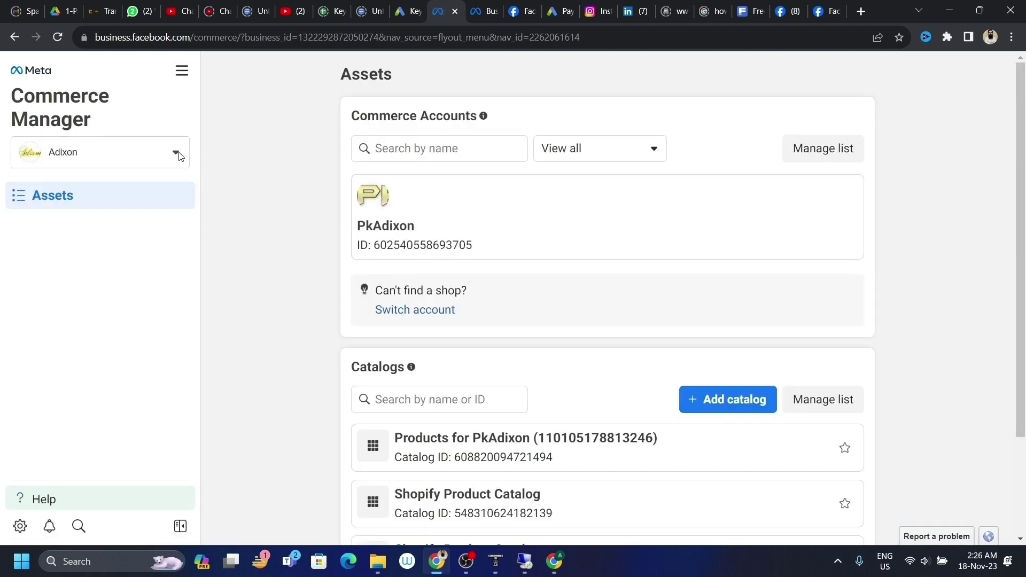
Switch to the Fashion World business account and open its Commerce Manager assets
{"action": "left_click", "coordinate": [178, 154]}
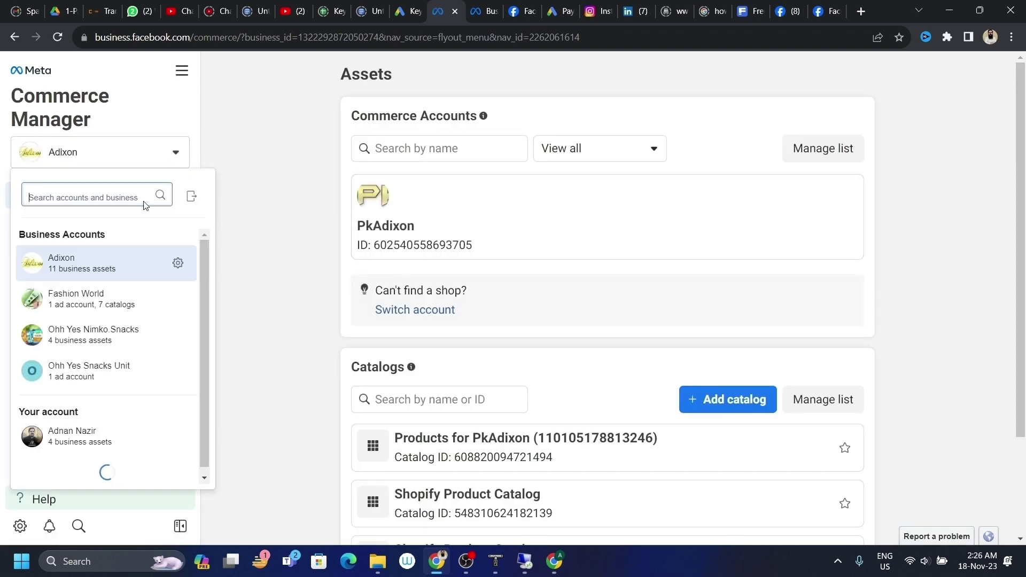
{"action": "left_click", "coordinate": [81, 312]}
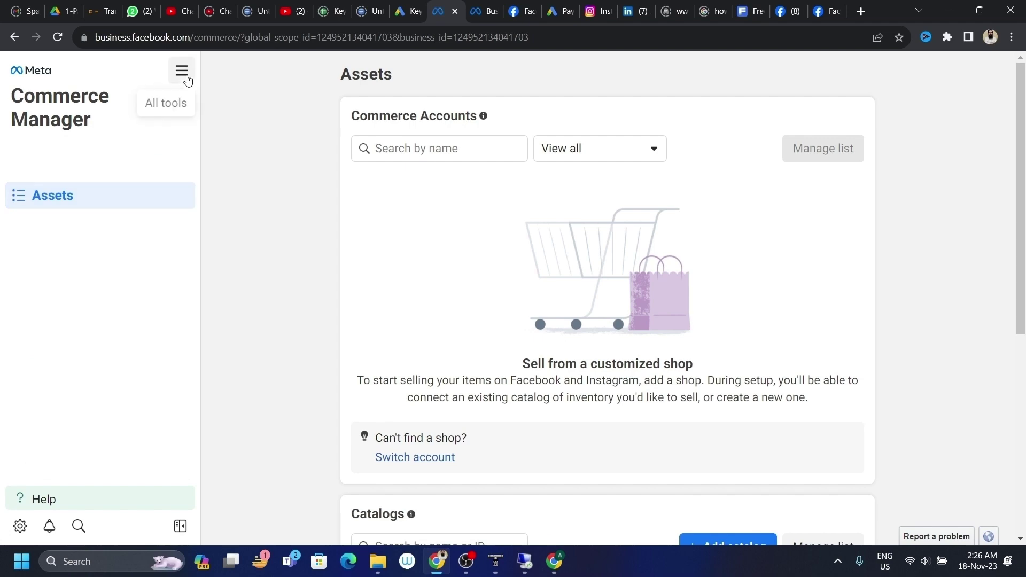
{"action": "left_click", "coordinate": [182, 72]}
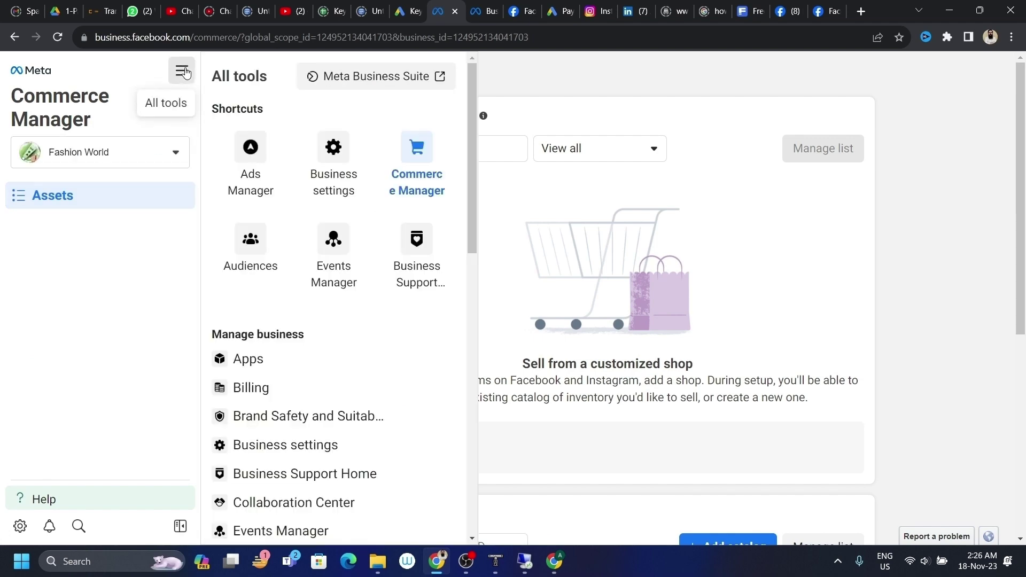
{"action": "left_click", "coordinate": [418, 184]}
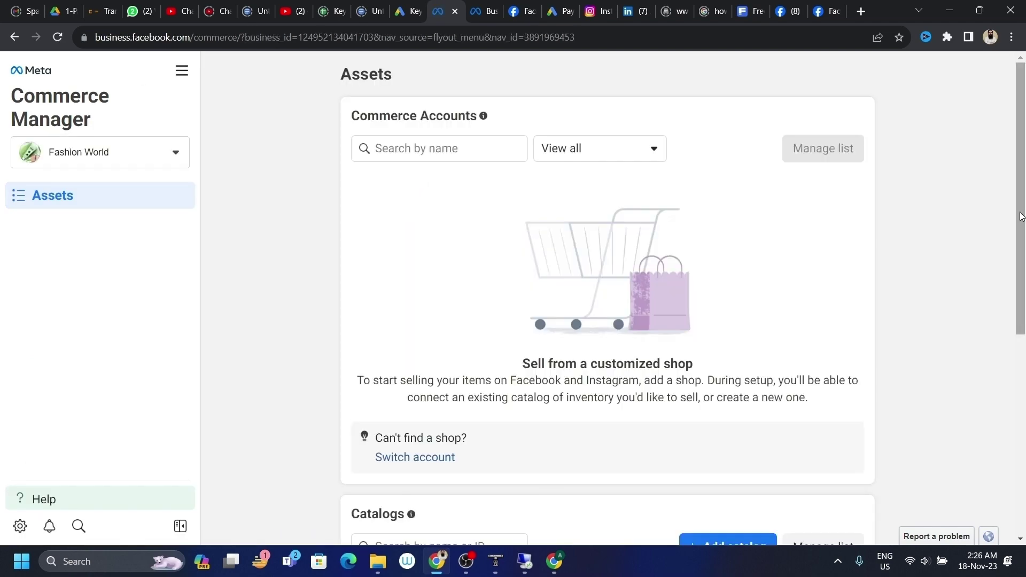
Open the Catalog_products_Demo1 catalog and show its items
{"action": "left_click_drag", "start_coordinate": [1021, 216], "coordinate": [1008, 384]}
{"action": "left_click", "coordinate": [488, 412]}
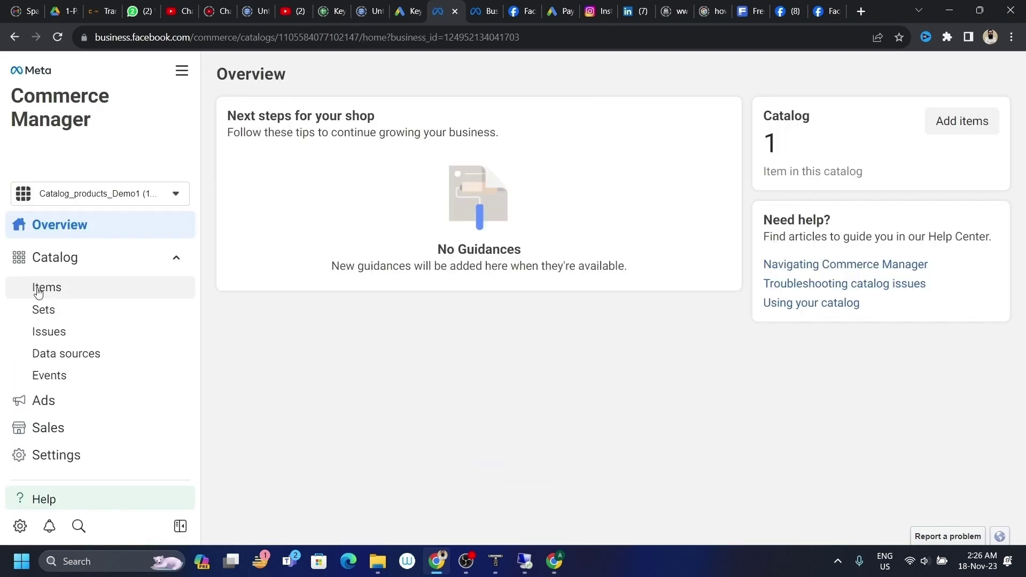
{"action": "left_click", "coordinate": [41, 289]}
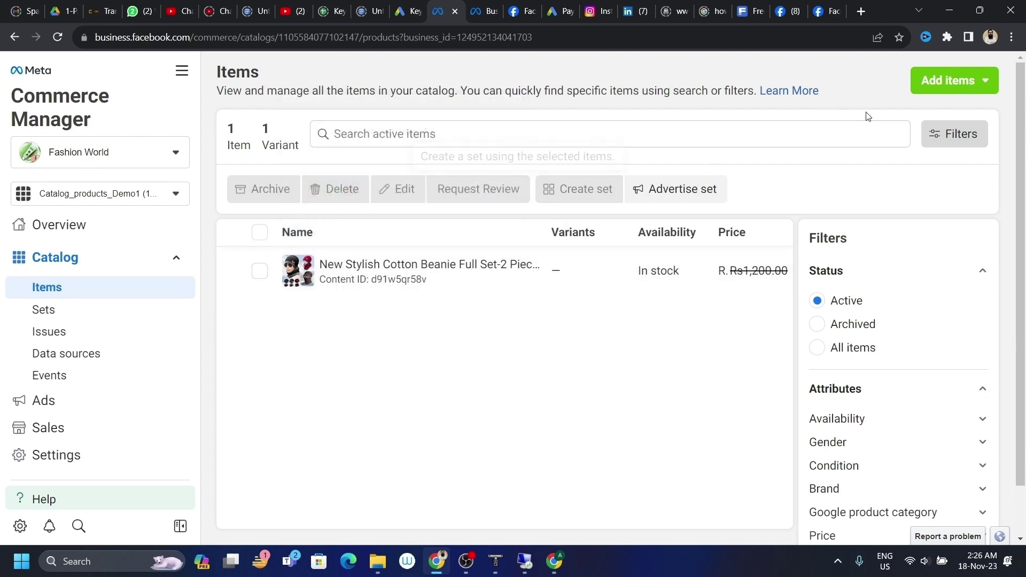
Try adding five more blank item rows in the Manual item editor, and return to the catalog's items
{"action": "left_click", "coordinate": [954, 81]}
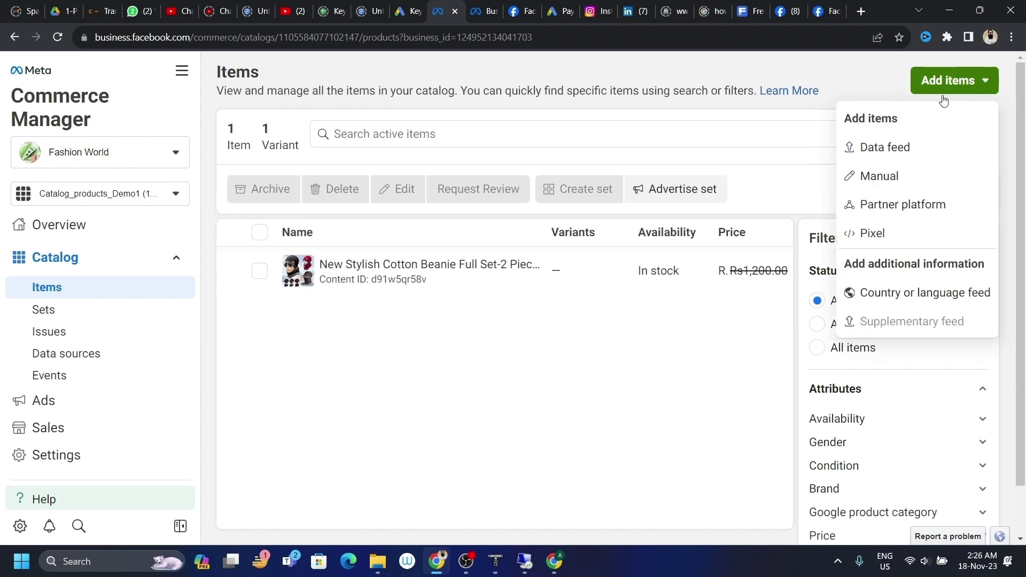
{"action": "left_click", "coordinate": [860, 176]}
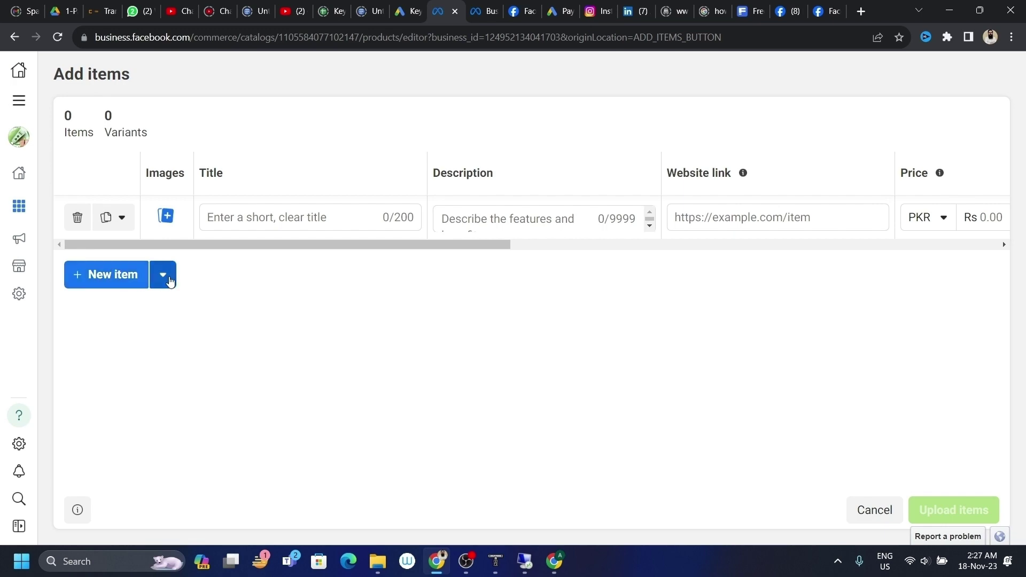
{"action": "left_click", "coordinate": [164, 276]}
{"action": "left_click", "coordinate": [155, 345]}
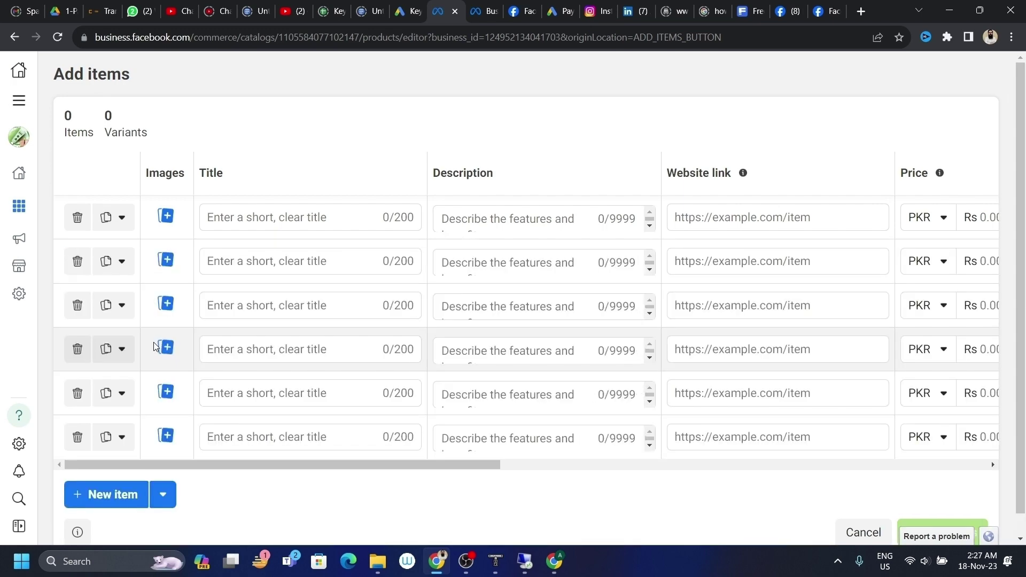
{"action": "key", "text": "alt+Left"}
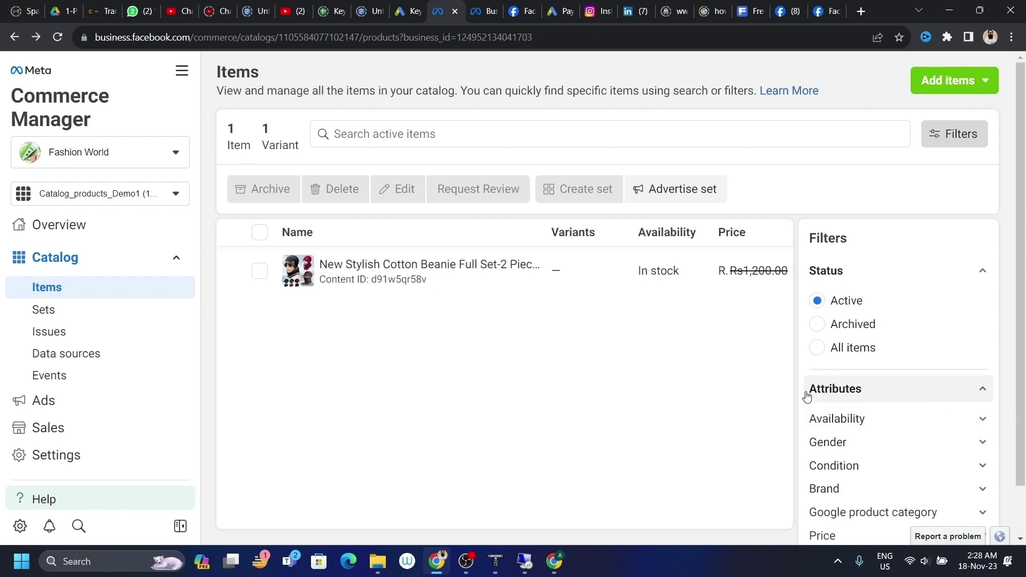
Start adding items by data feed, choose to upload from the computer, and download the standard .csv template
{"action": "left_click", "coordinate": [975, 81]}
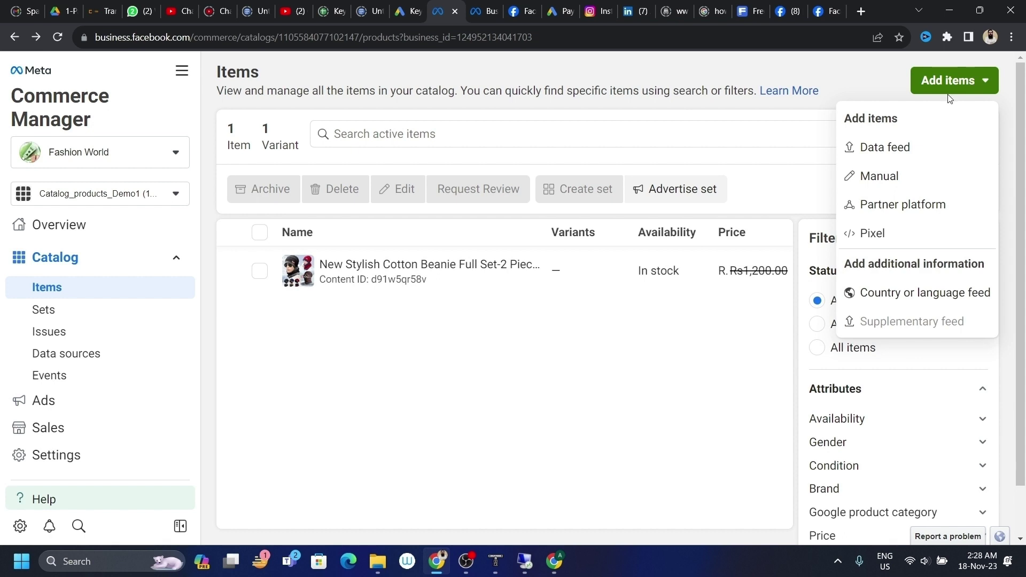
{"action": "left_click", "coordinate": [872, 147]}
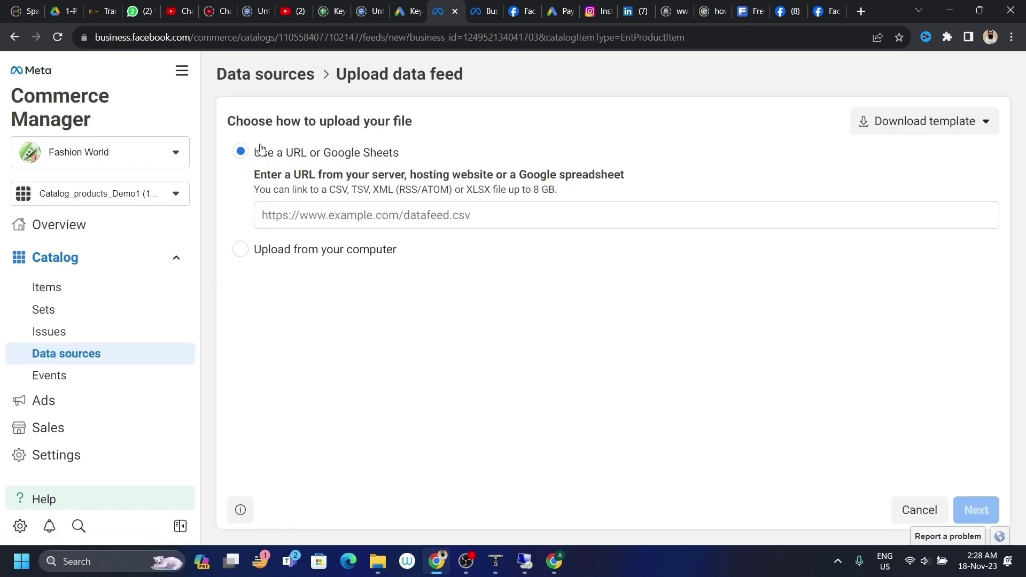
{"action": "left_click", "coordinate": [240, 249]}
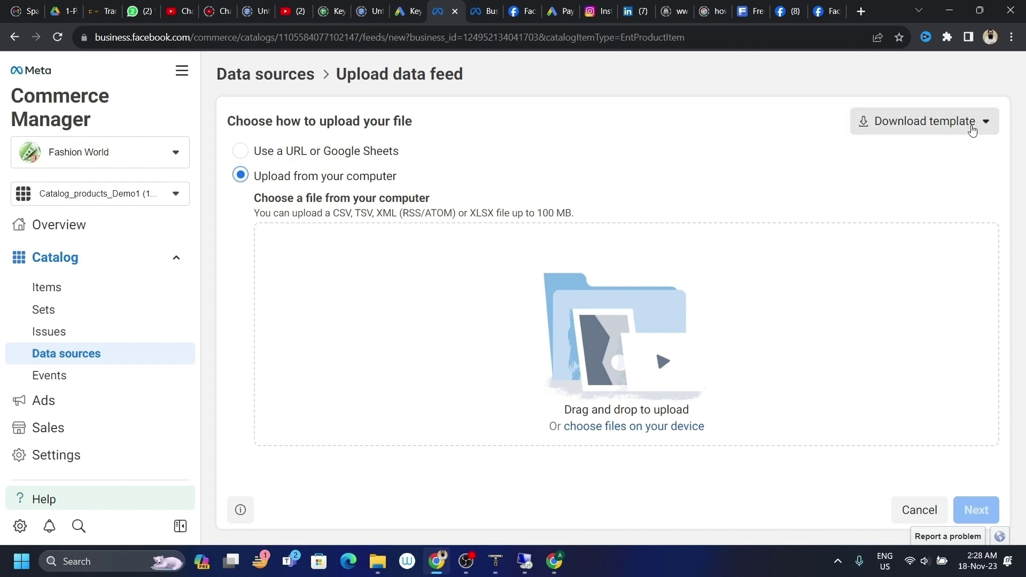
{"action": "left_click", "coordinate": [952, 124]}
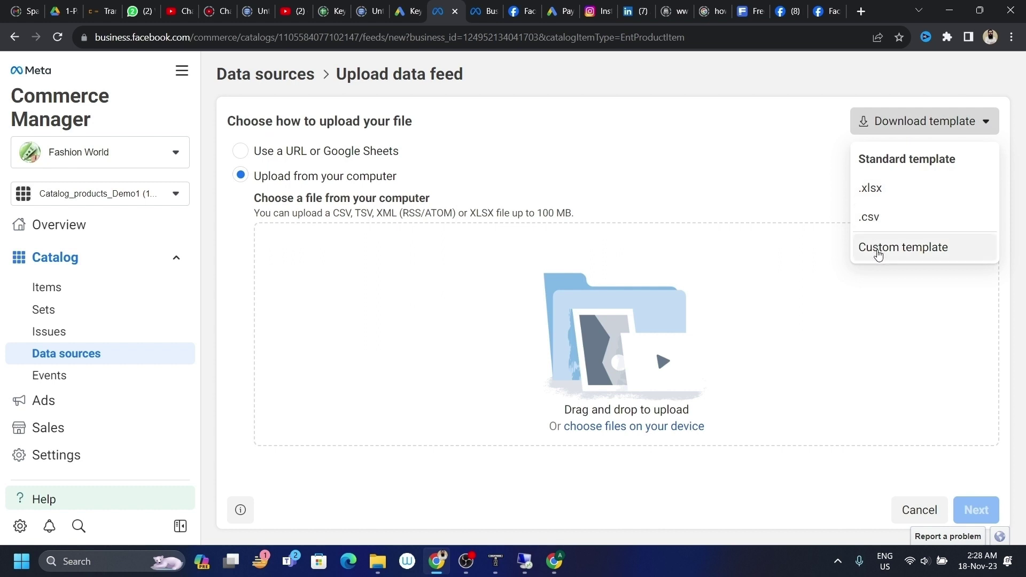
{"action": "left_click", "coordinate": [864, 223]}
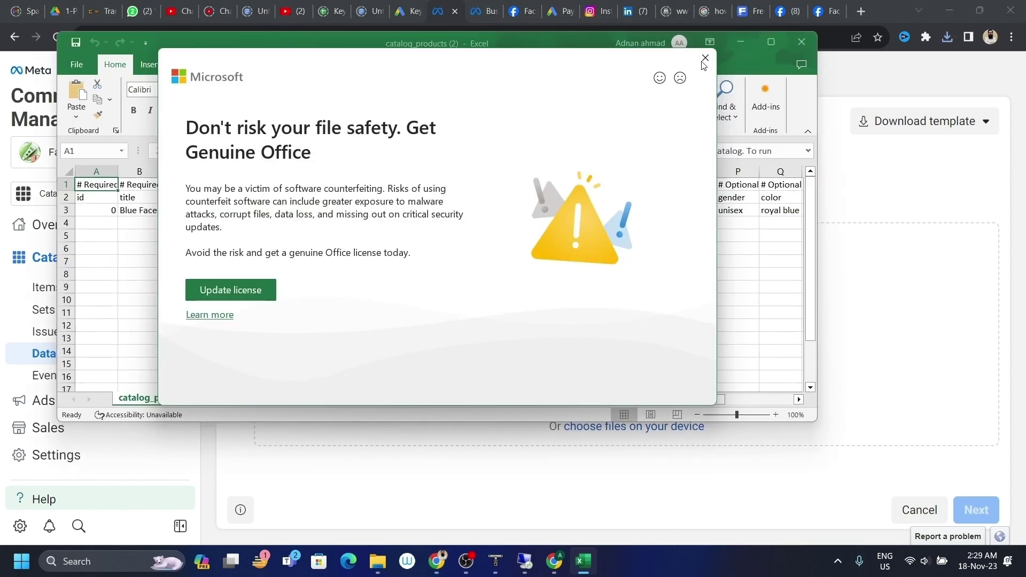
Examine the required and optional column headers of the downloaded template in Excel, and close the workbook
{"action": "left_click", "coordinate": [705, 59]}
{"action": "left_click", "coordinate": [771, 41]}
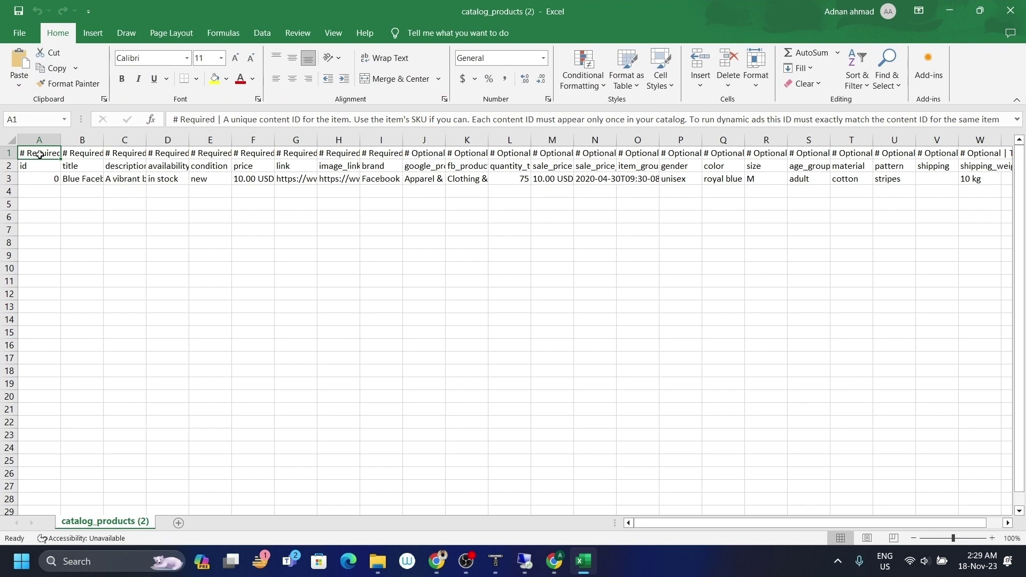
{"action": "left_click", "coordinate": [80, 154]}
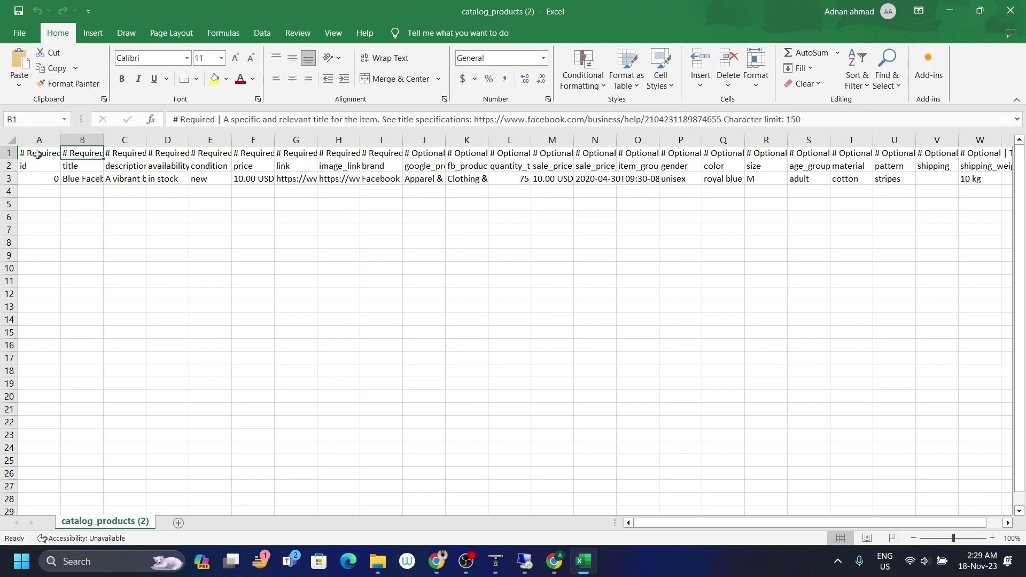
{"action": "left_click", "coordinate": [37, 155]}
{"action": "left_click", "coordinate": [124, 150]}
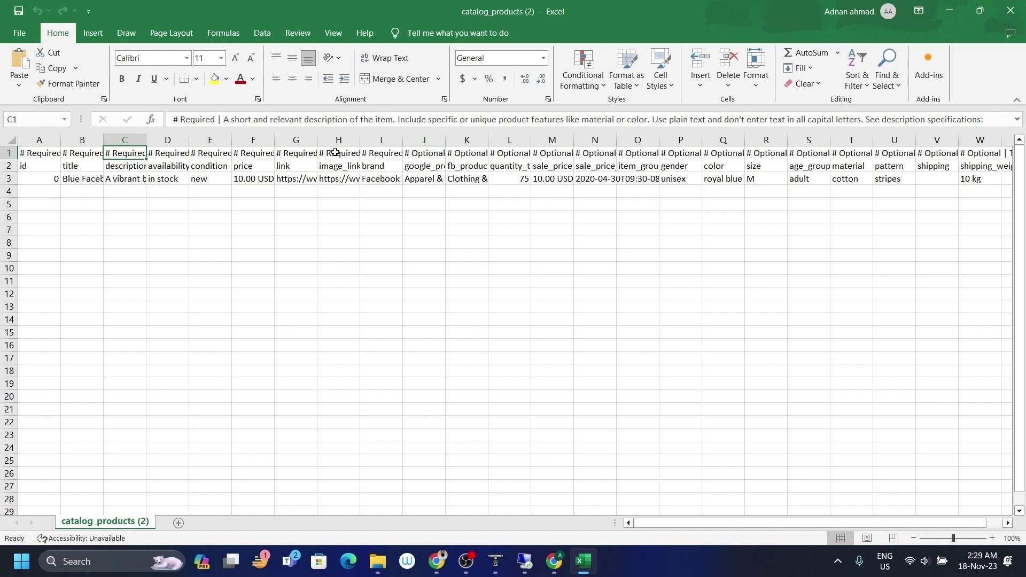
{"action": "left_click_drag", "start_coordinate": [380, 155], "coordinate": [4, 157]}
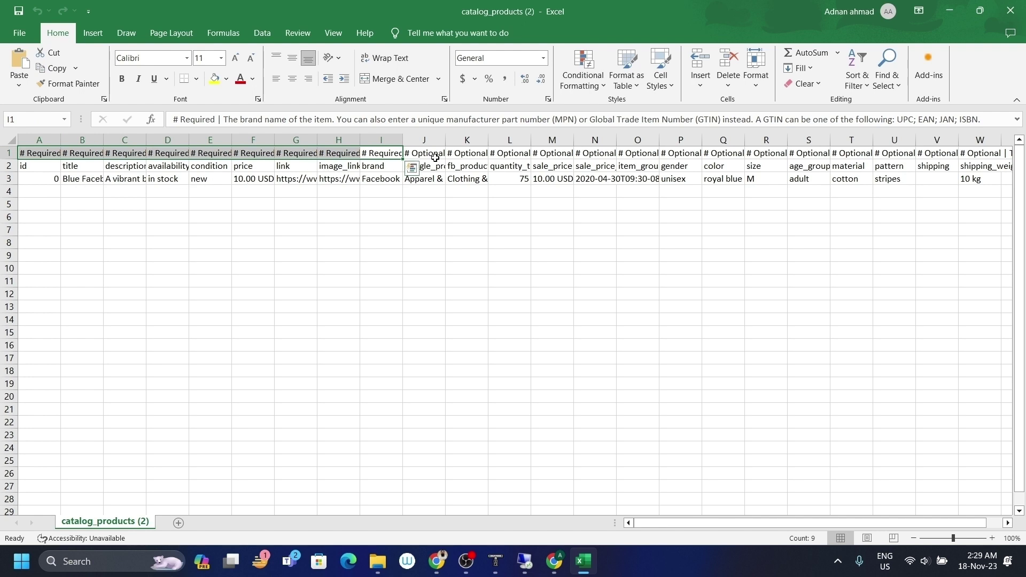
{"action": "left_click_drag", "start_coordinate": [433, 157], "coordinate": [903, 167]}
{"action": "left_click", "coordinate": [167, 204]}
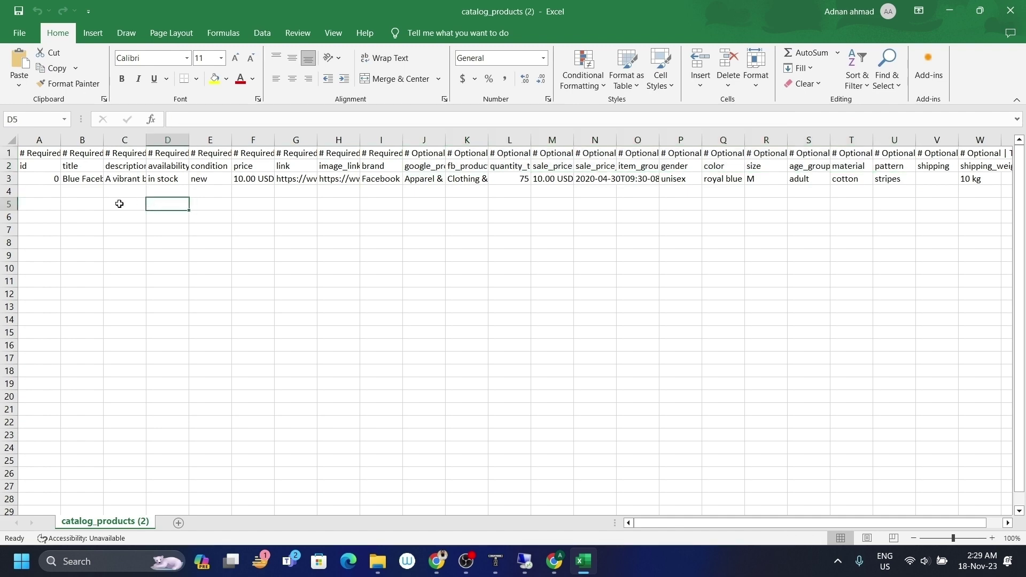
{"action": "left_click", "coordinate": [1010, 11]}
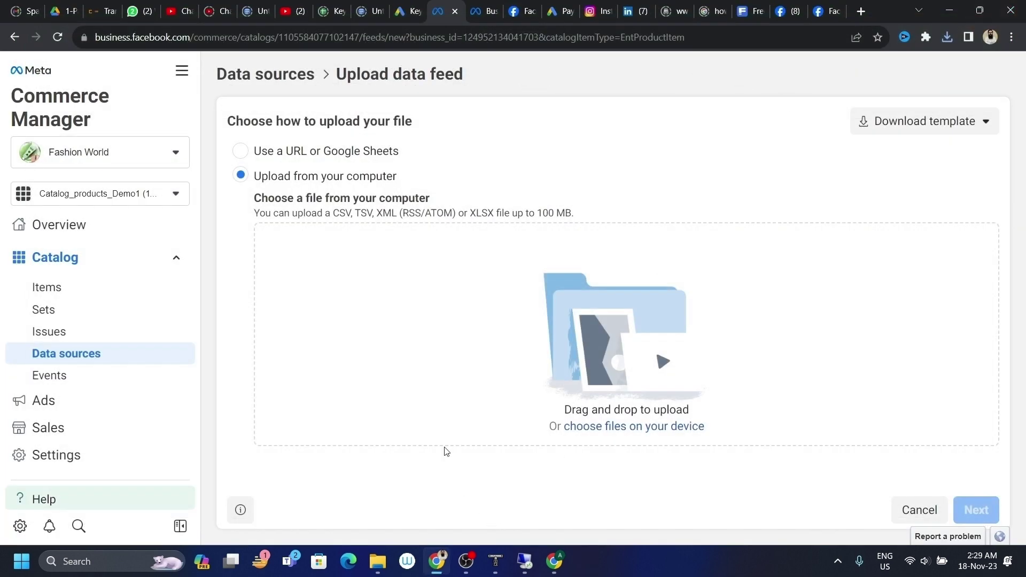
Choose catalog_products (2) from the Downloads folder as the data feed file
{"action": "left_click", "coordinate": [623, 360]}
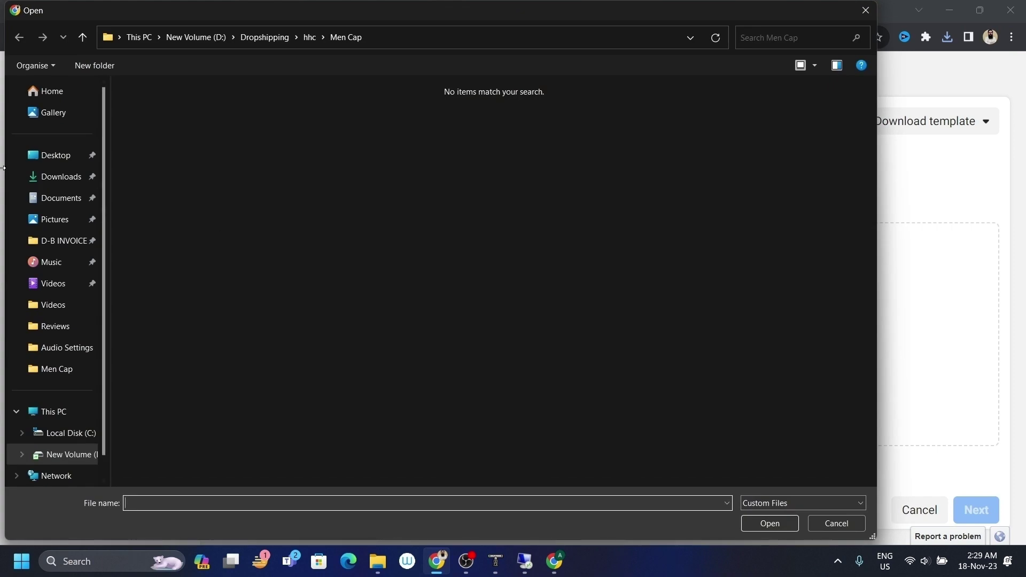
{"action": "left_click", "coordinate": [59, 178]}
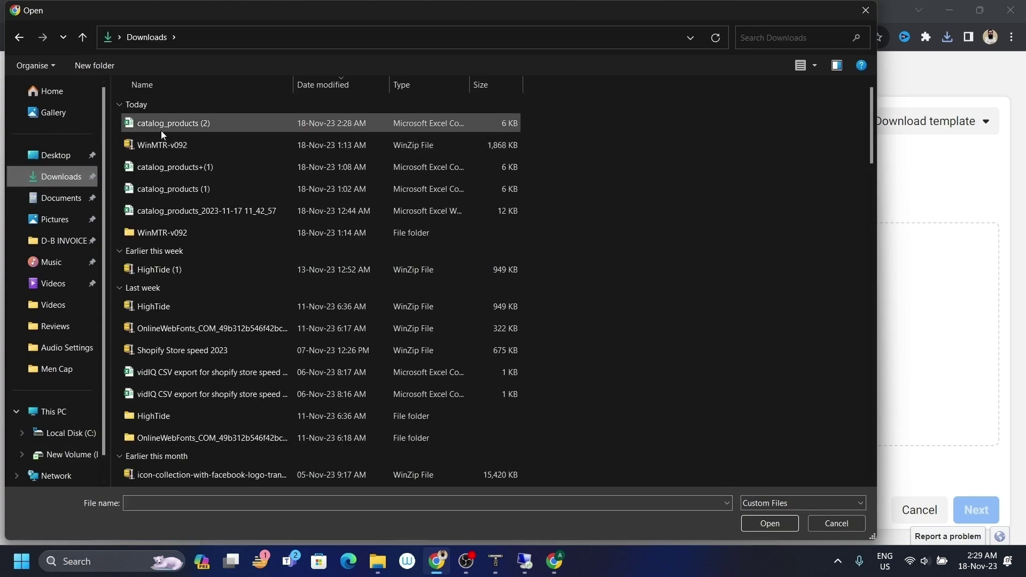
{"action": "left_click", "coordinate": [164, 126]}
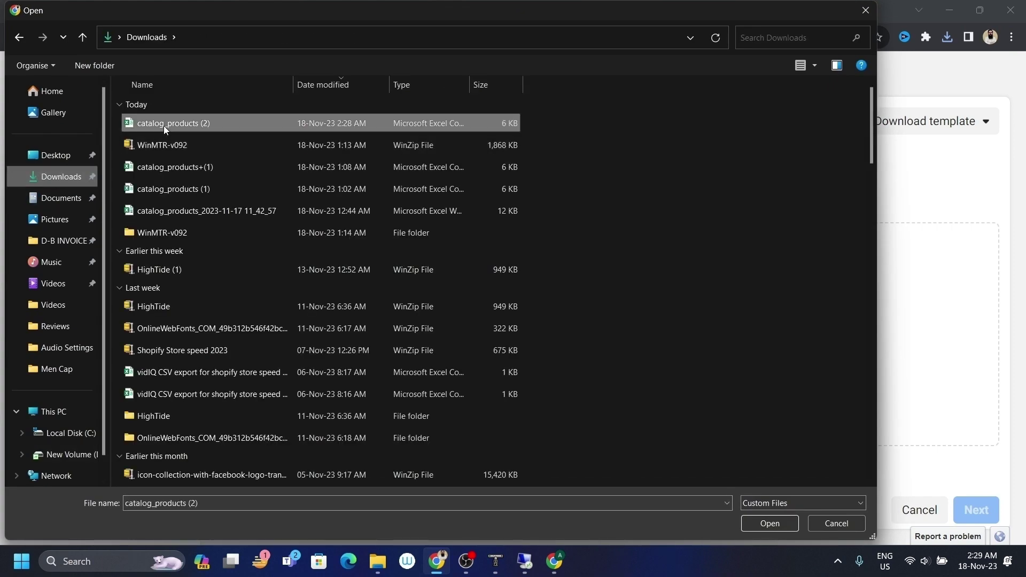
{"action": "left_click", "coordinate": [780, 523]}
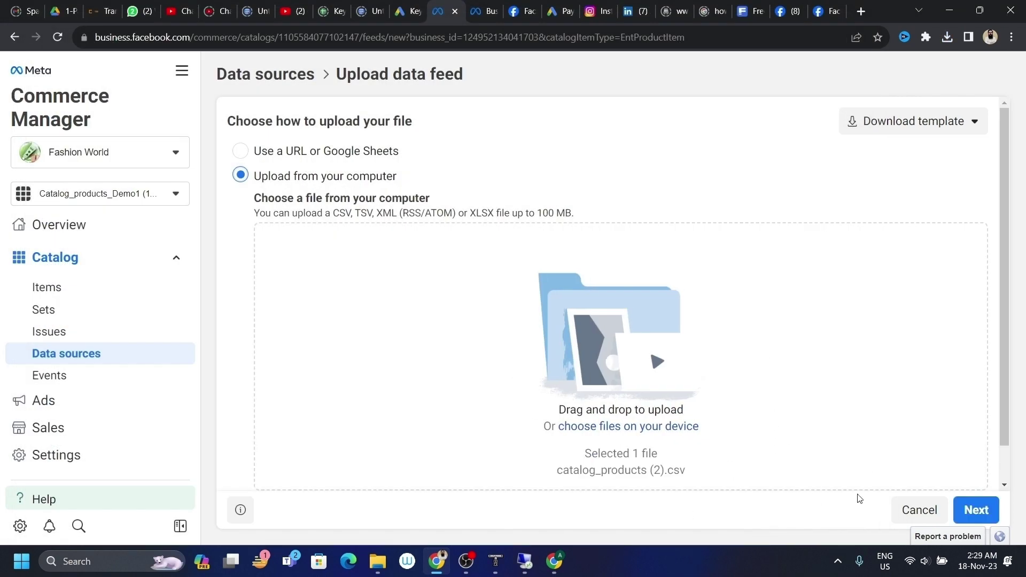
Upload the data feed under its suggested name with USD – US Dollars as the default currency
{"action": "left_click", "coordinate": [976, 509]}
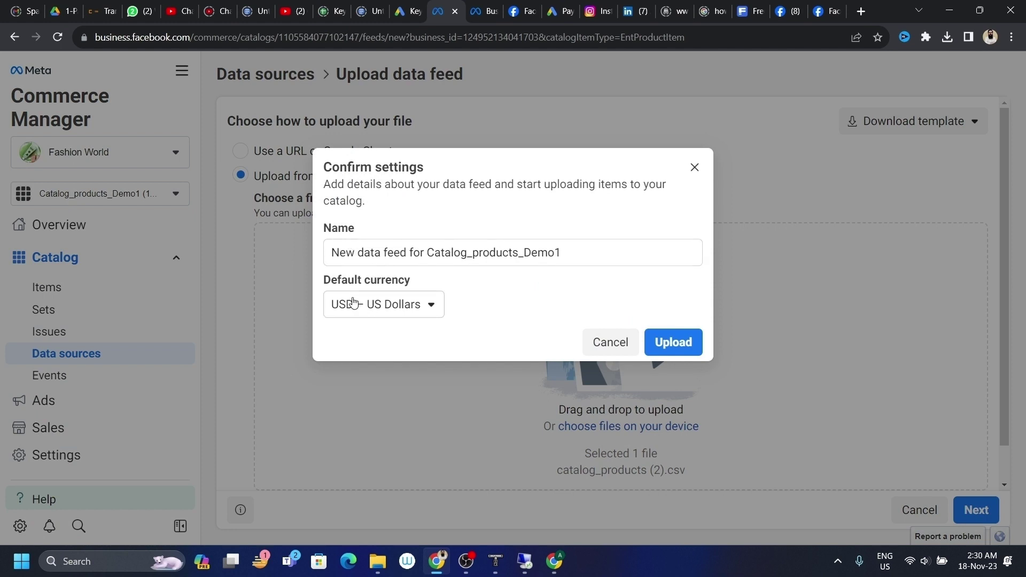
{"action": "left_click", "coordinate": [426, 318]}
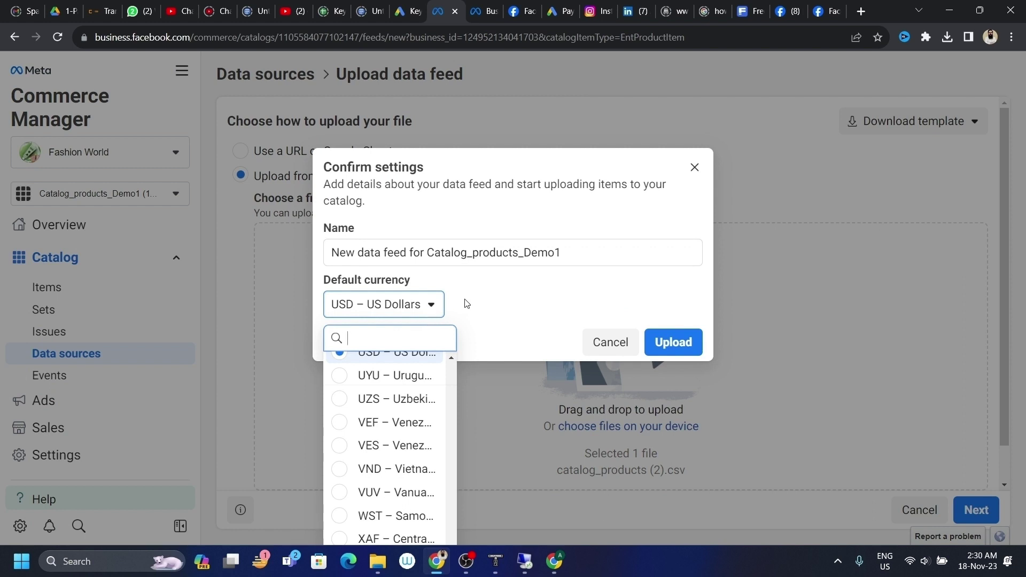
{"action": "left_click", "coordinate": [481, 300]}
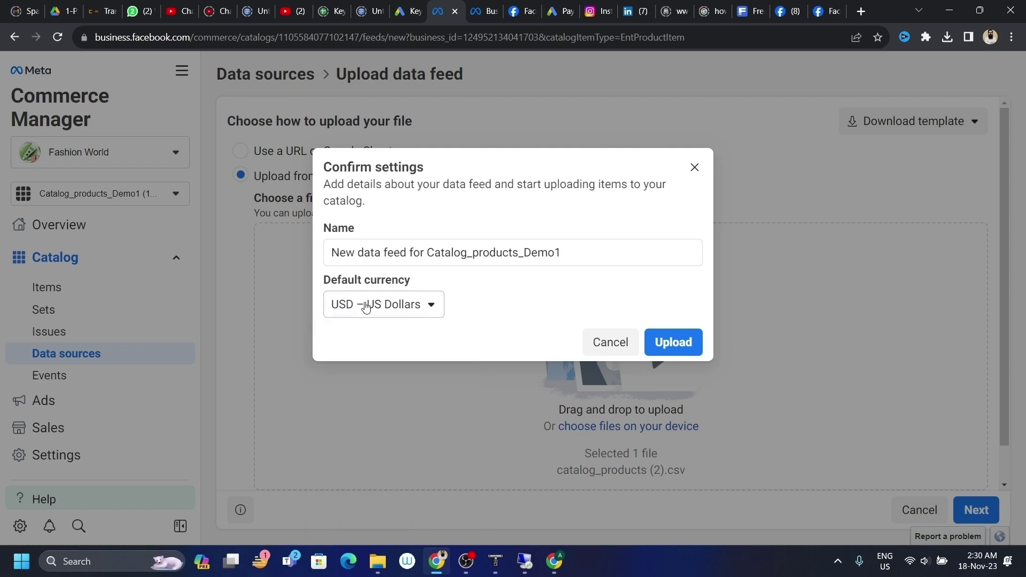
{"action": "left_click", "coordinate": [673, 349]}
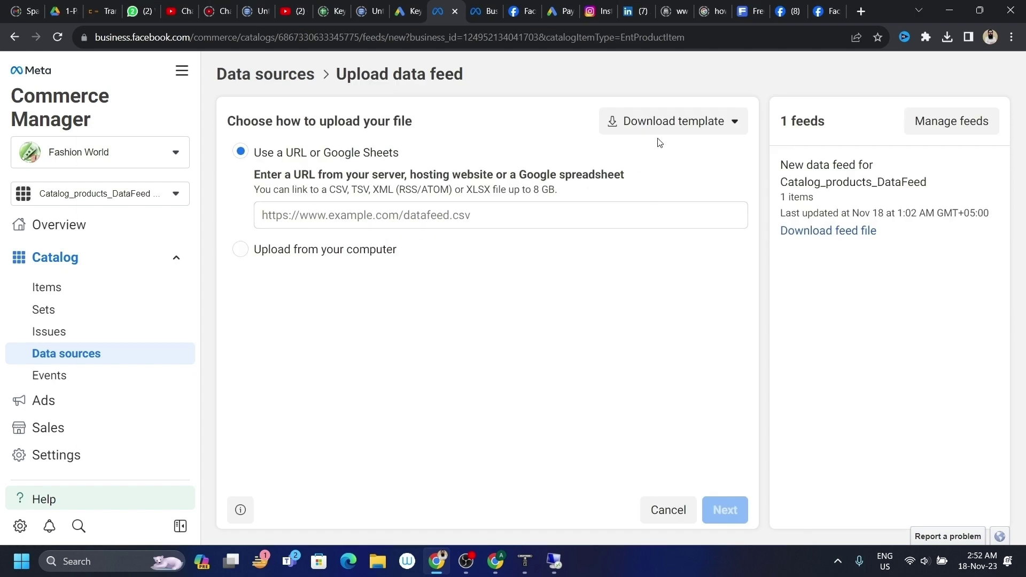
Download the standard .csv template for the Catalog_products_DataFeed catalog and open it in Excel, dismissing the licence notice
{"action": "left_click", "coordinate": [675, 125]}
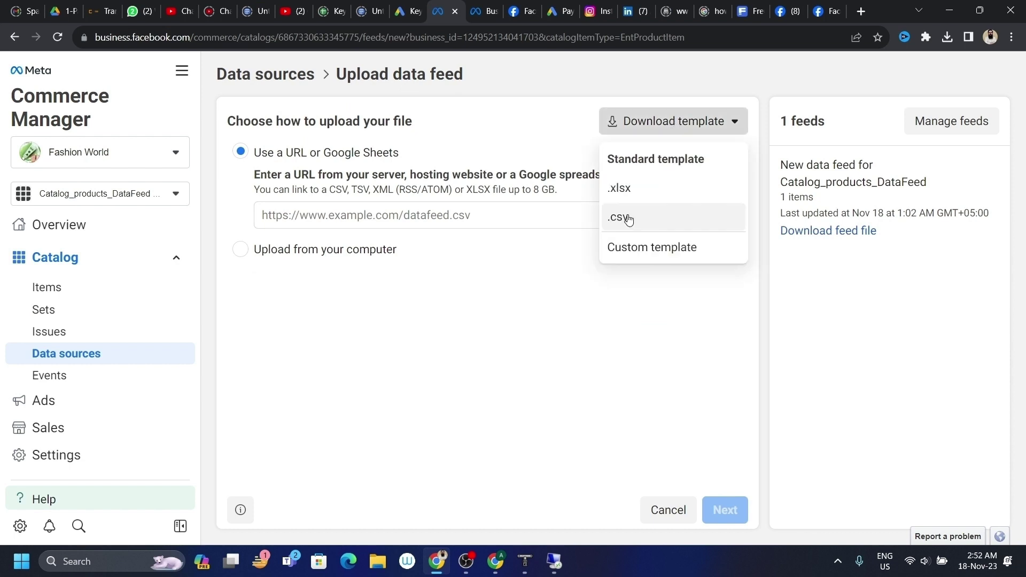
{"action": "left_click", "coordinate": [628, 218]}
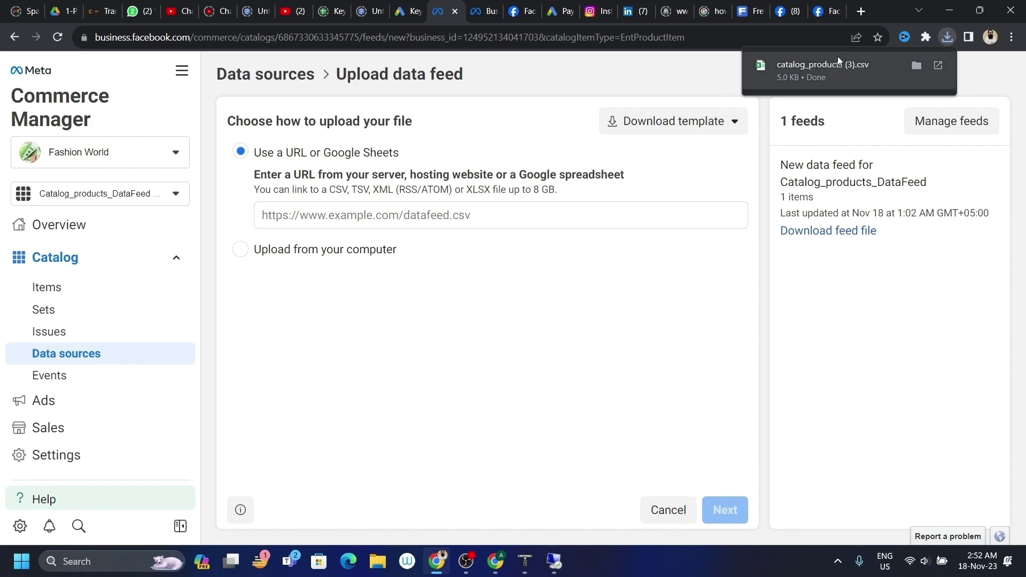
{"action": "left_click", "coordinate": [792, 67]}
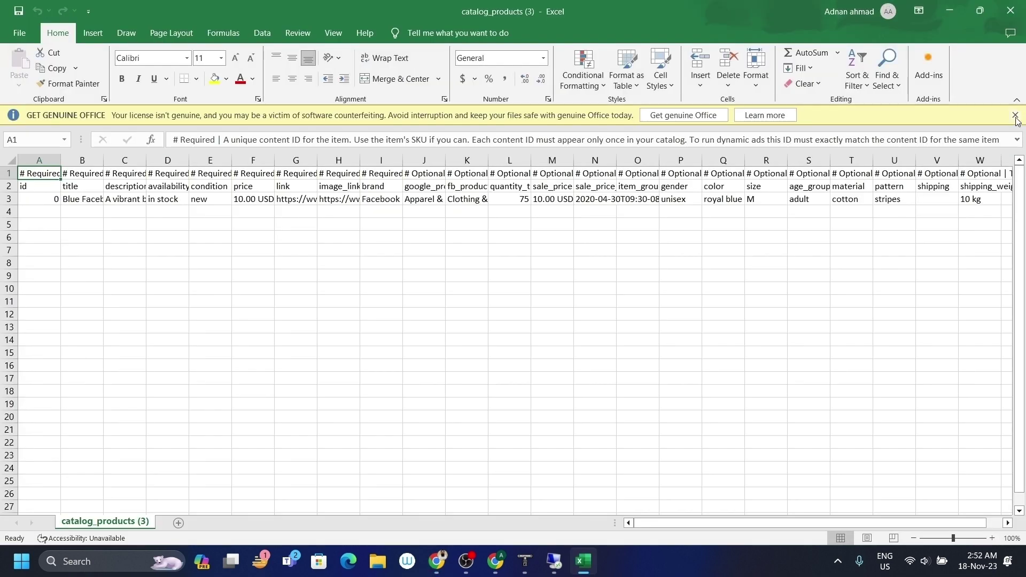
{"action": "left_click", "coordinate": [1015, 115]}
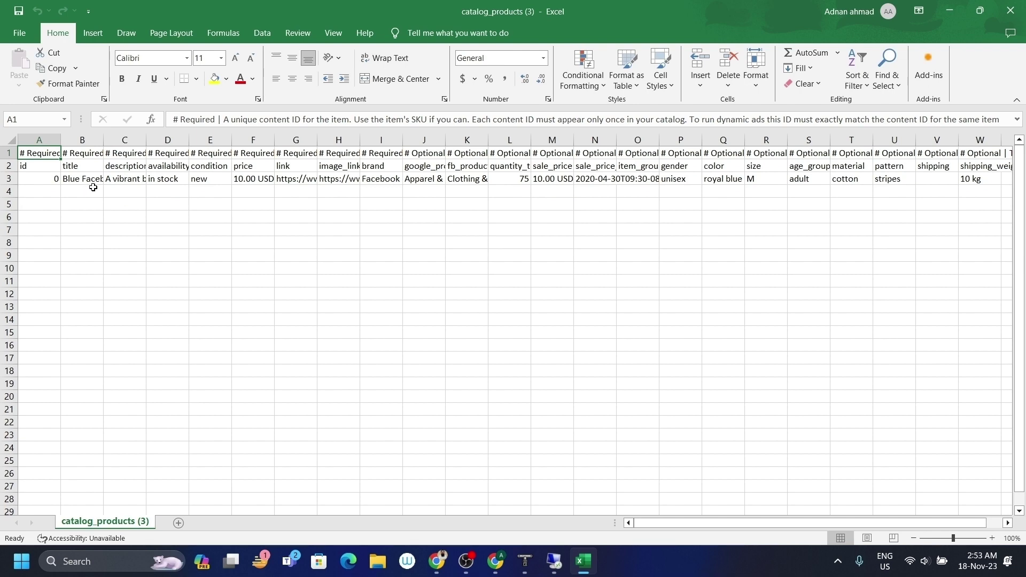
Copy the white leather jacket's image address from the ubuyforme.com store into the image_link cell of row 3, widening that column
{"action": "key", "text": "alt+Tab"}
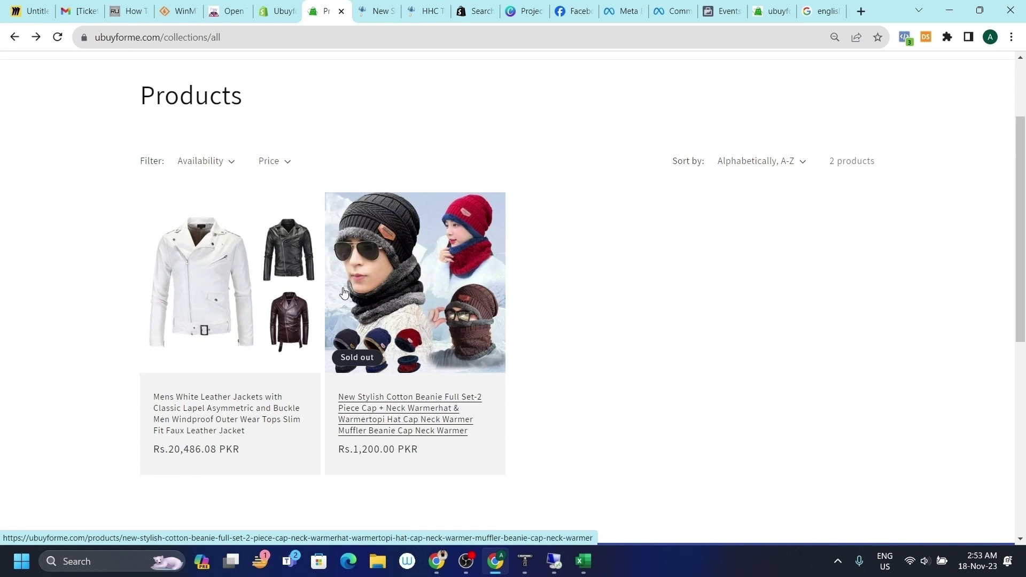
{"action": "right_click", "coordinate": [198, 275]}
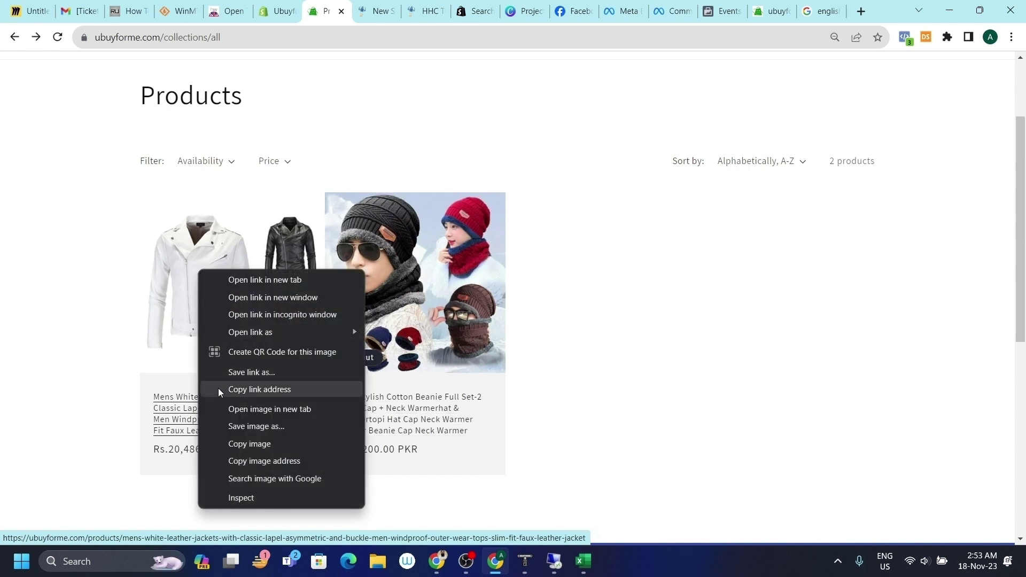
{"action": "left_click", "coordinate": [250, 461]}
{"action": "key", "text": "alt+Tab"}
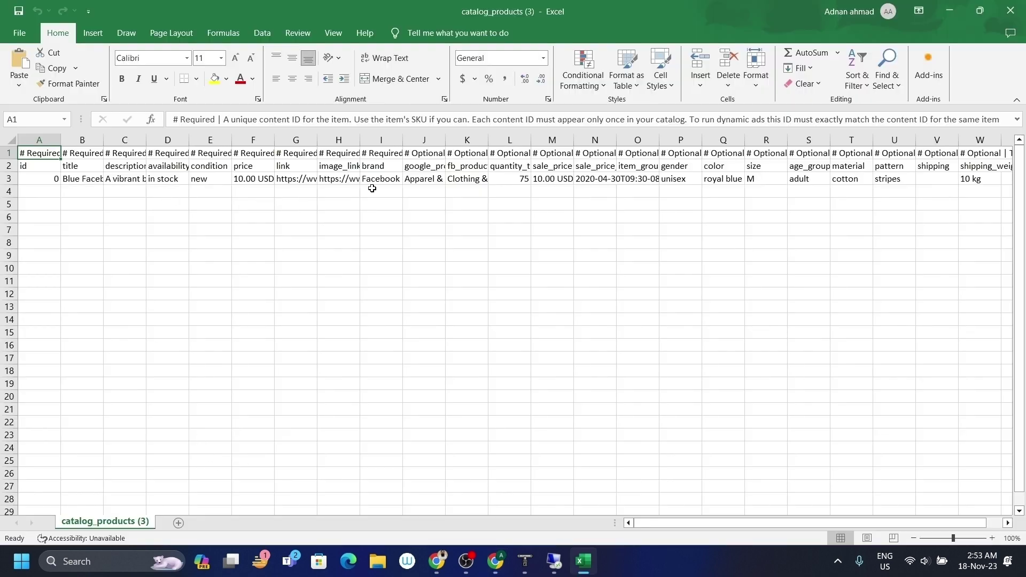
{"action": "left_click", "coordinate": [345, 180]}
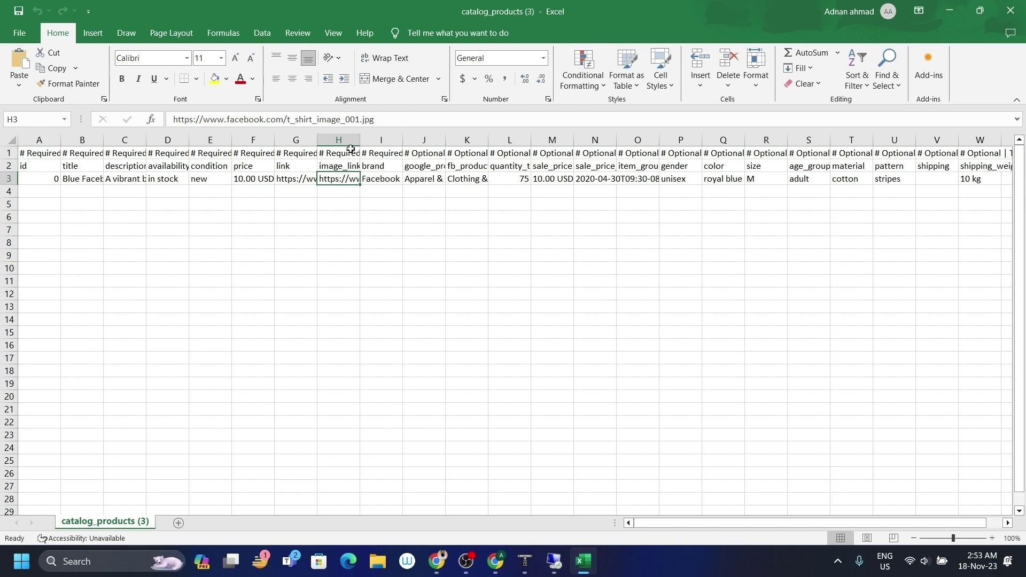
{"action": "left_click_drag", "start_coordinate": [360, 139], "coordinate": [549, 140]}
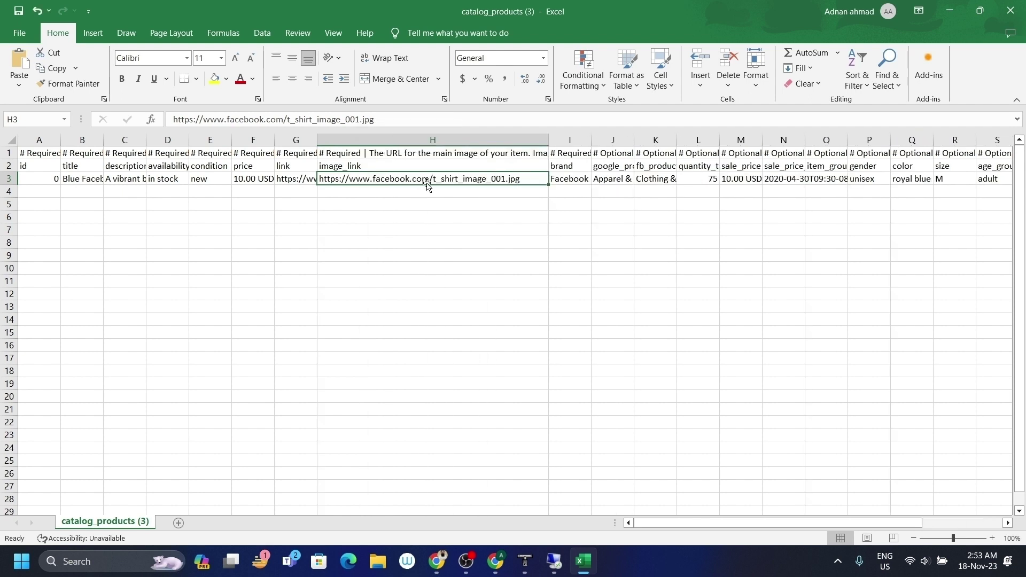
{"action": "left_click", "coordinate": [426, 202]}
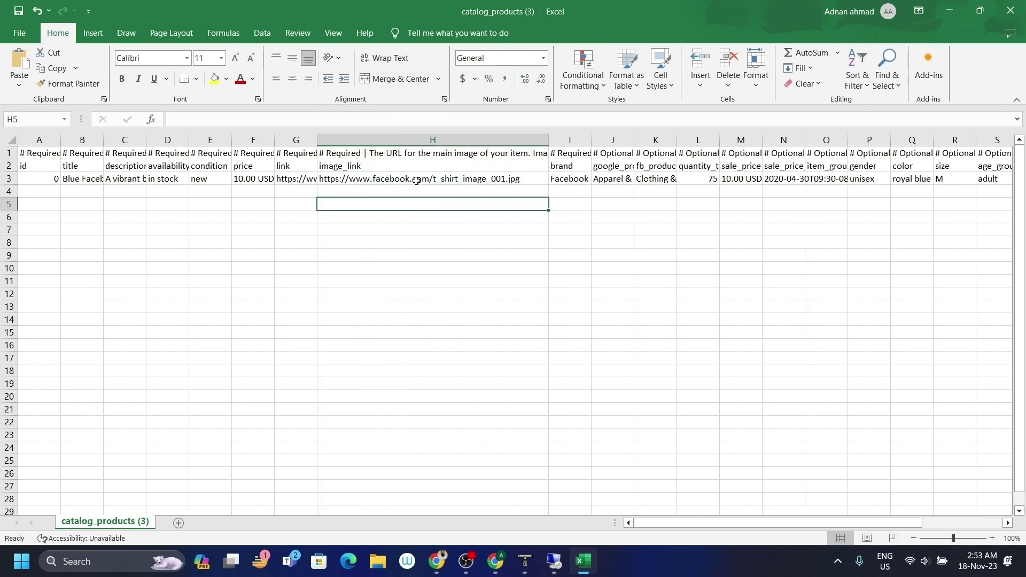
{"action": "left_click", "coordinate": [416, 180]}
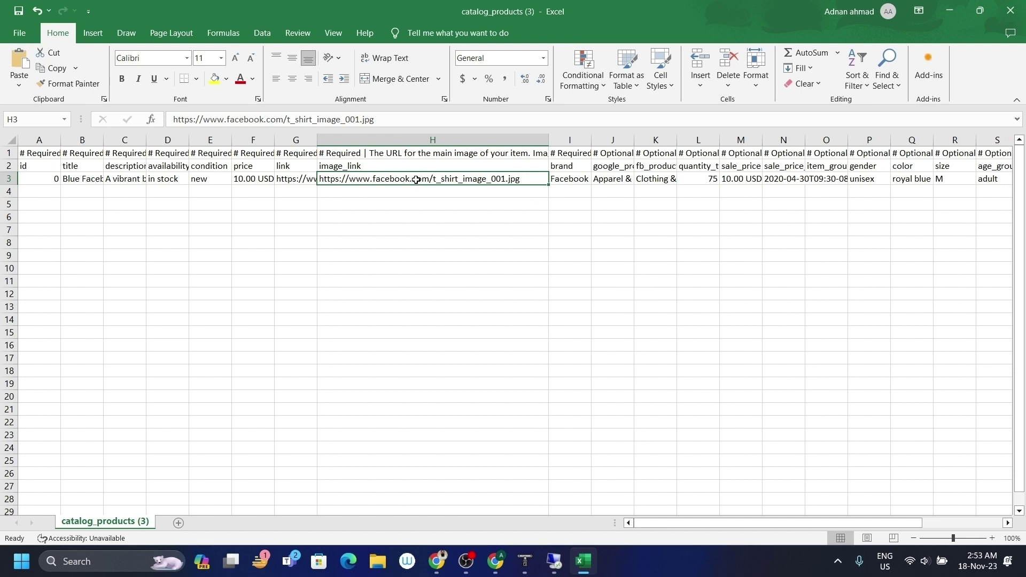
{"action": "key", "text": "ctrl+v"}
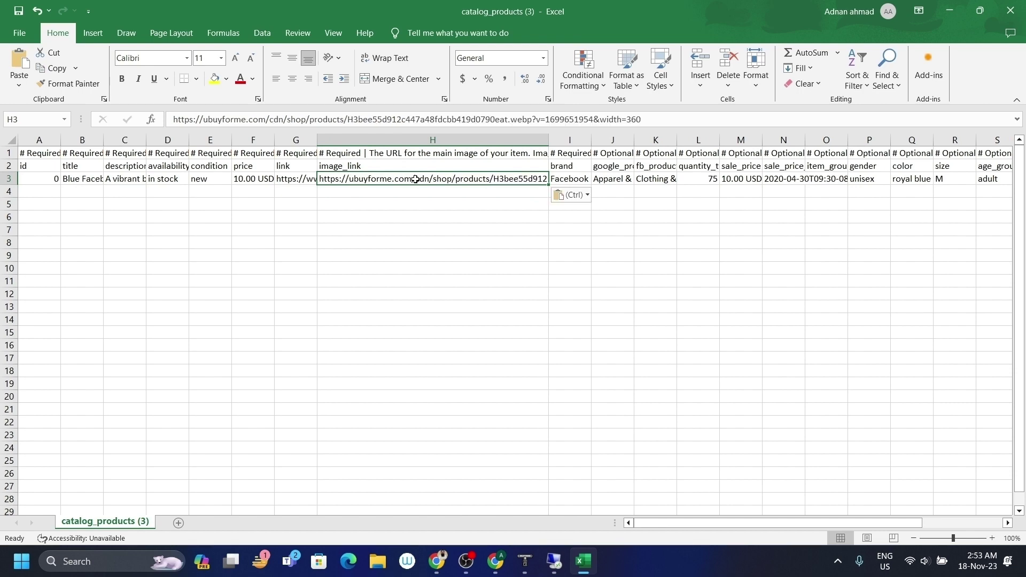
Copy the ubuyforme.com/collections/all page address from the browser into the link cell of row 3, widening that column
{"action": "left_click", "coordinate": [286, 183]}
{"action": "key", "text": "alt+Tab"}
{"action": "left_click", "coordinate": [158, 37]}
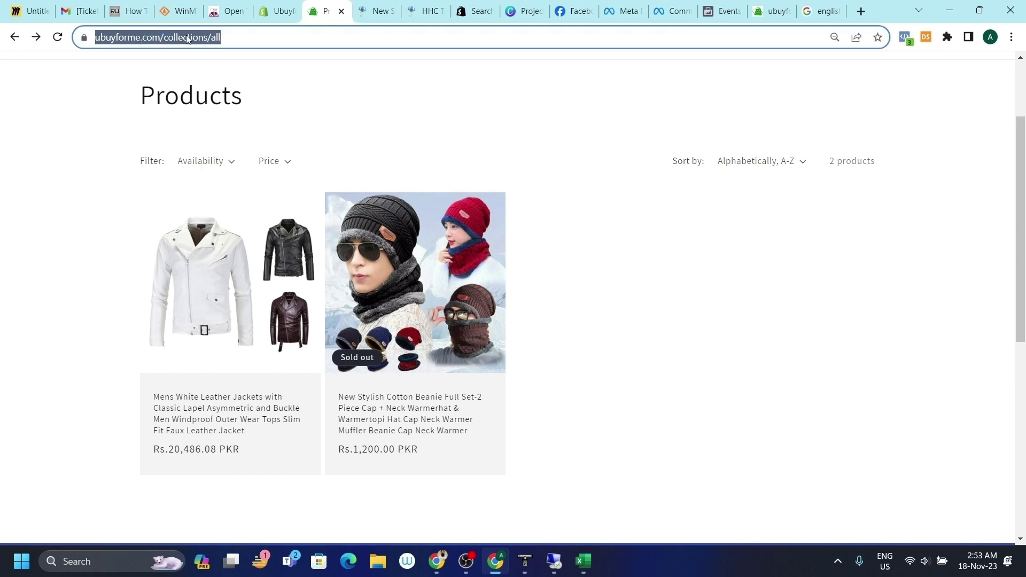
{"action": "right_click", "coordinate": [202, 35]}
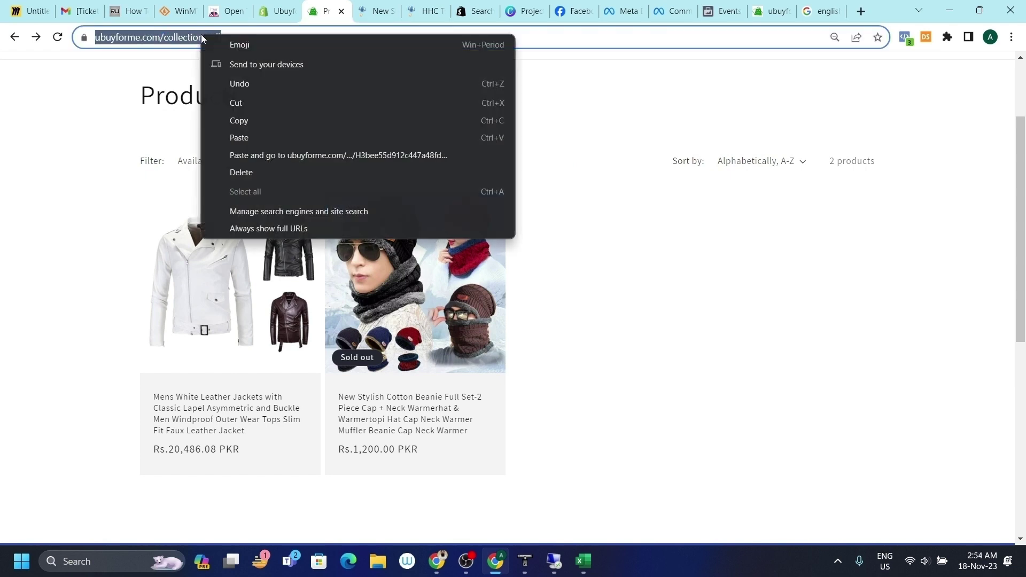
{"action": "left_click", "coordinate": [237, 121]}
{"action": "key", "text": "alt+Tab"}
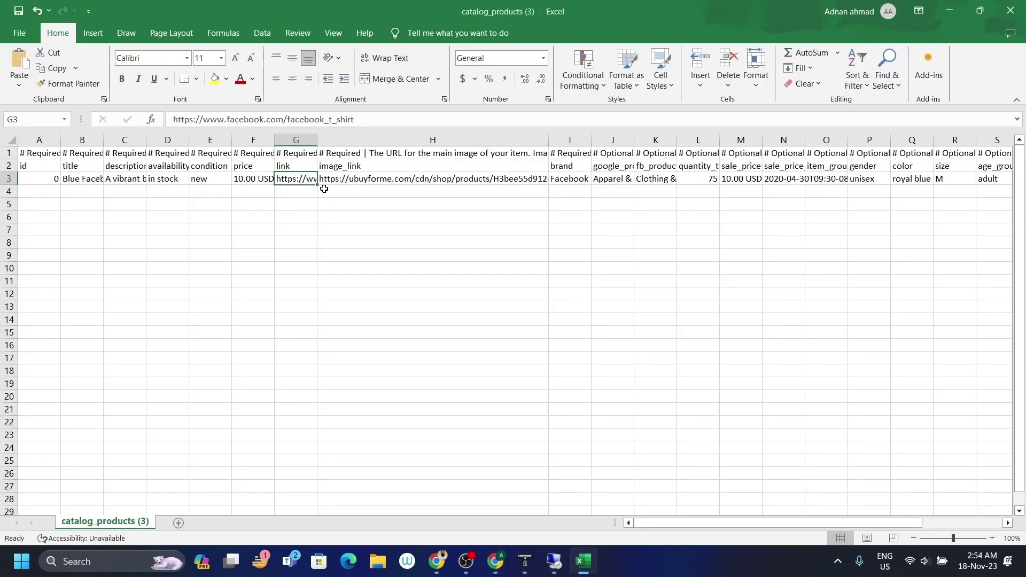
{"action": "left_click_drag", "start_coordinate": [312, 142], "coordinate": [422, 142]}
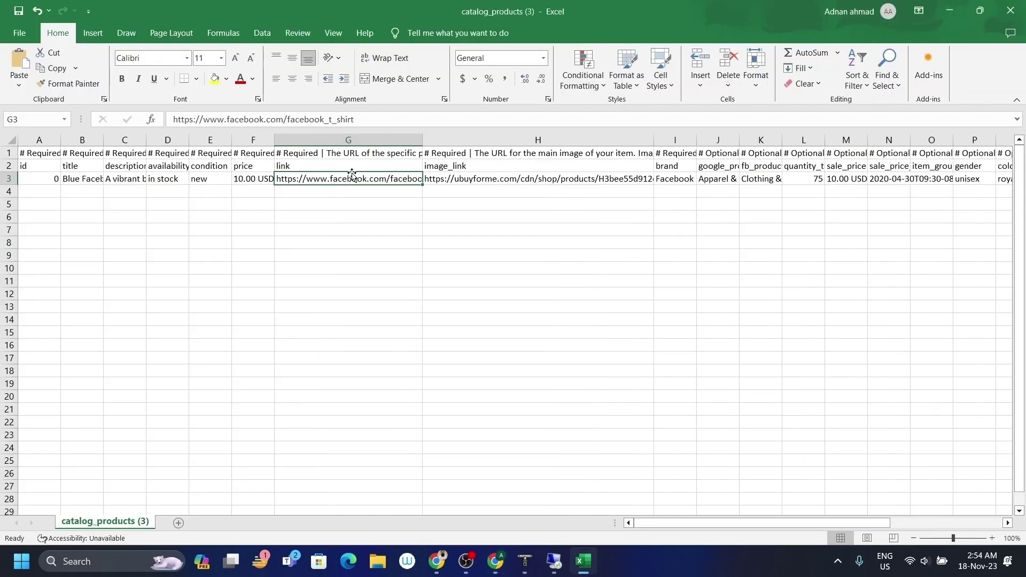
{"action": "key", "text": "ctrl+v"}
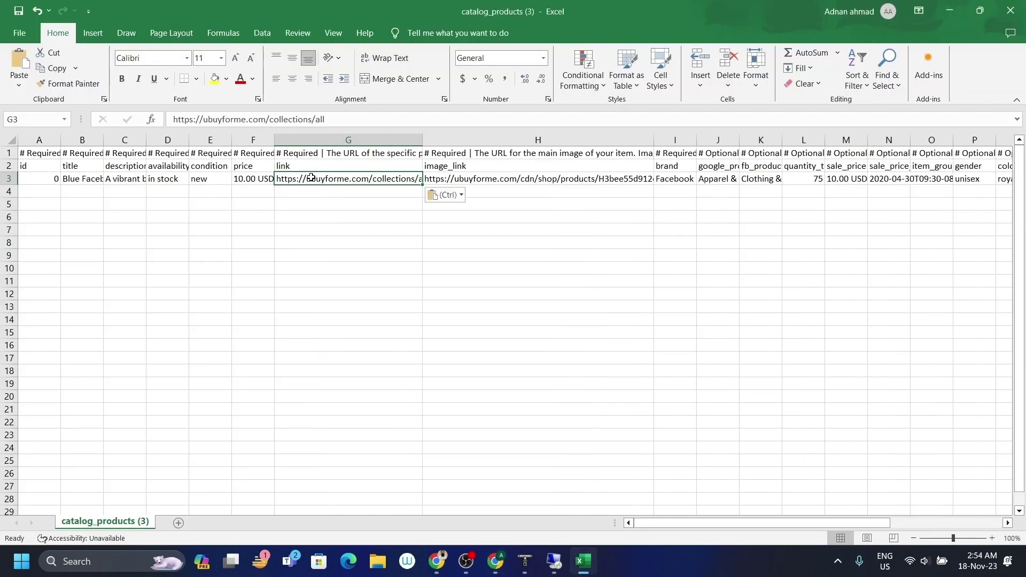
Set the row 3 product's title to Leather Jacket and its price to 100.00 USD
{"action": "left_click", "coordinate": [80, 178]}
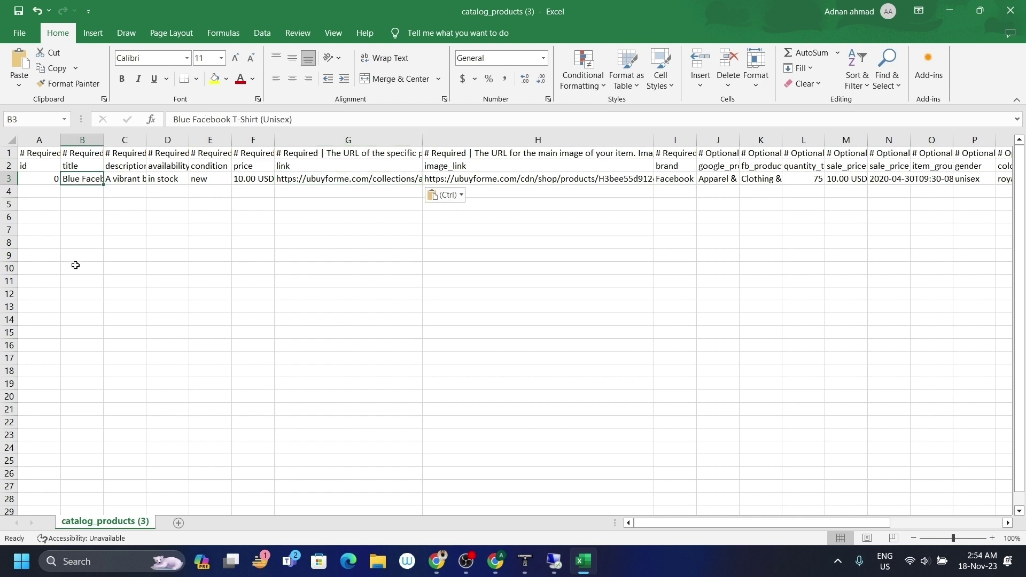
{"action": "type", "text": "Leather JAcke"}
{"action": "key", "text": "Tab"}
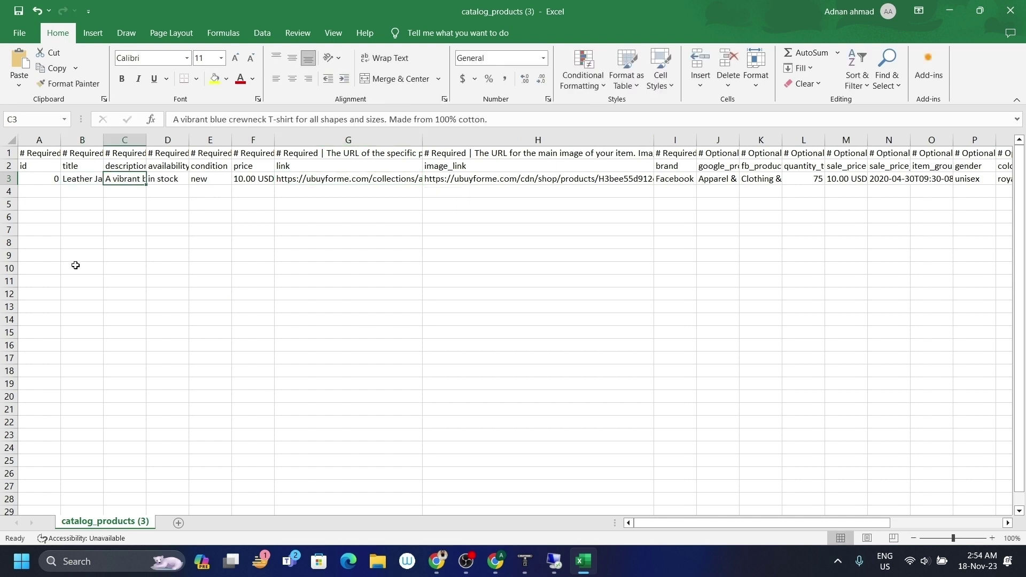
{"action": "key", "text": "Tab"}
{"action": "key", "text": "Tab"}
{"action": "key", "text": "Tab"}
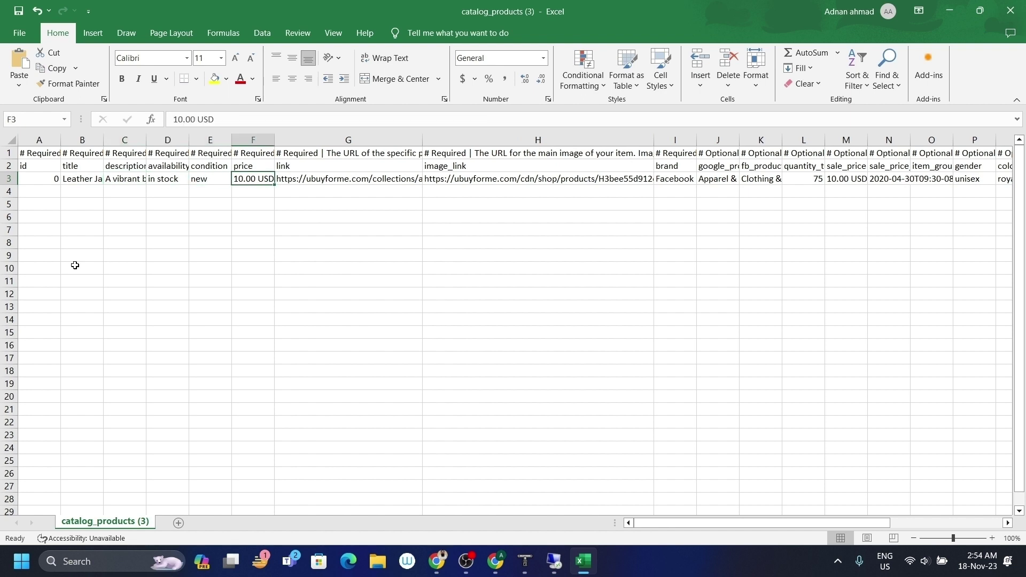
{"action": "key", "text": "F2"}
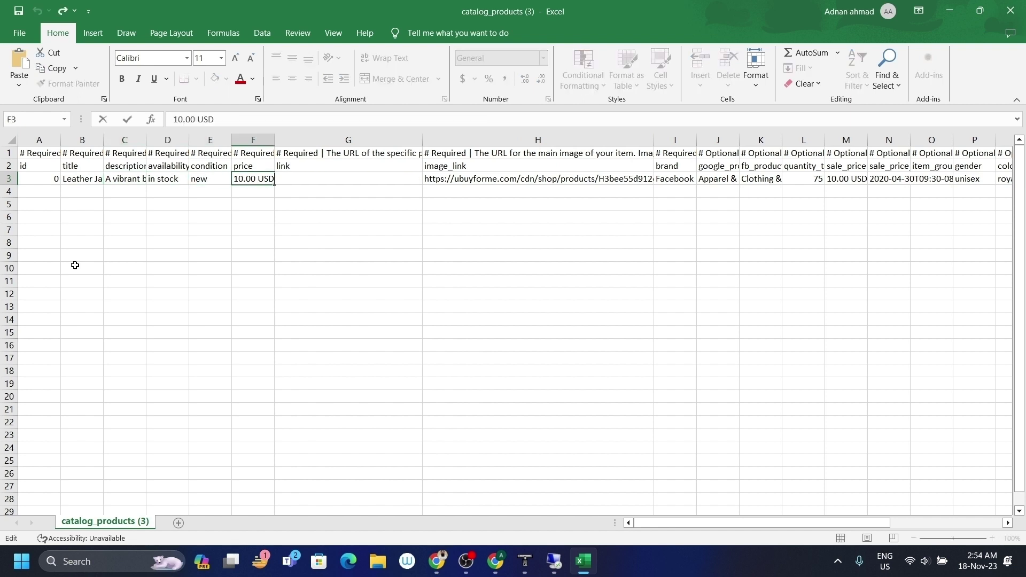
{"action": "type", "text": "0"}
{"action": "key", "text": "Tab"}
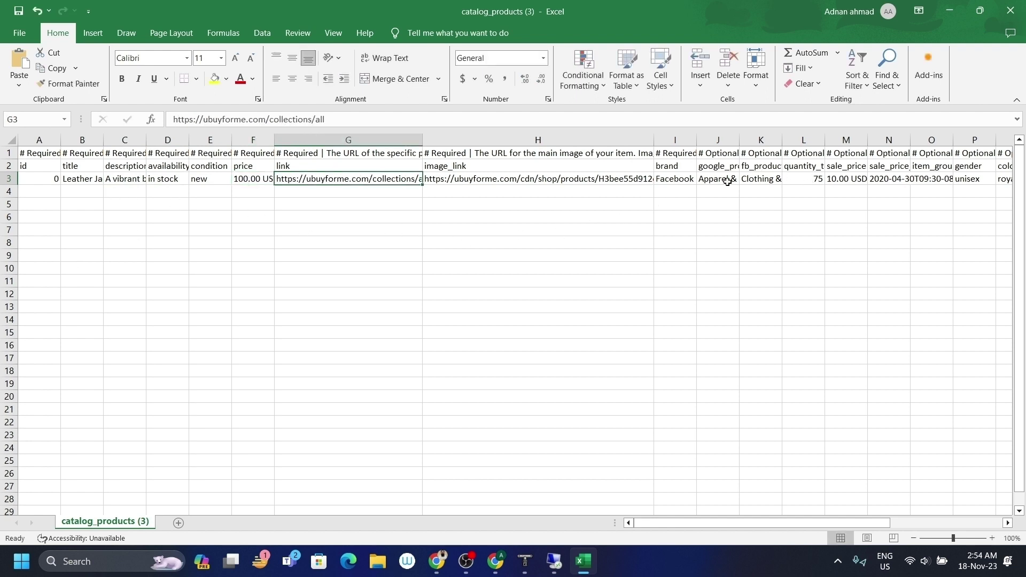
Replace the brand of the row 3 product with ubuyforme
{"action": "left_click", "coordinate": [677, 182]}
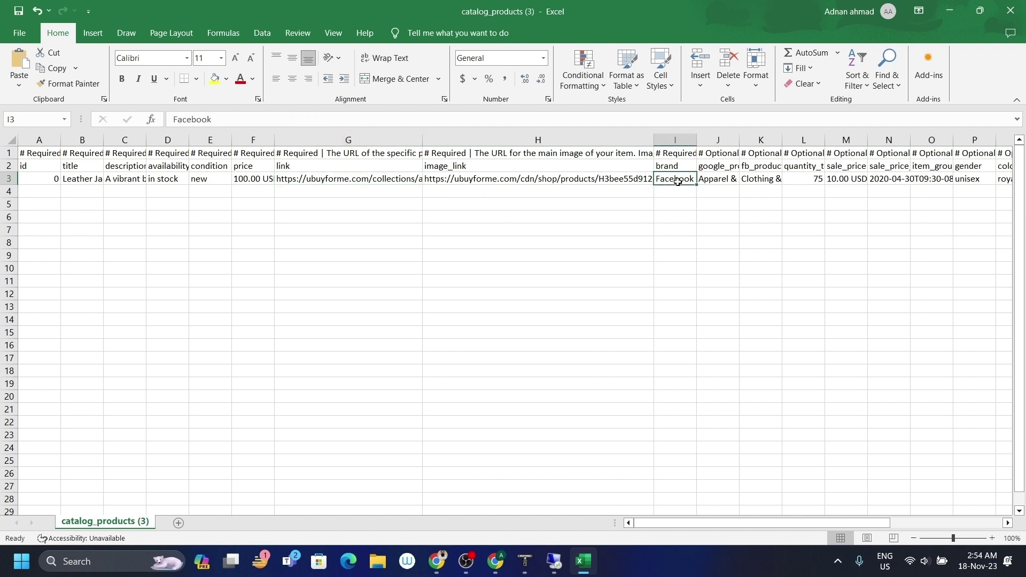
{"action": "type", "text": "ubuyforme"}
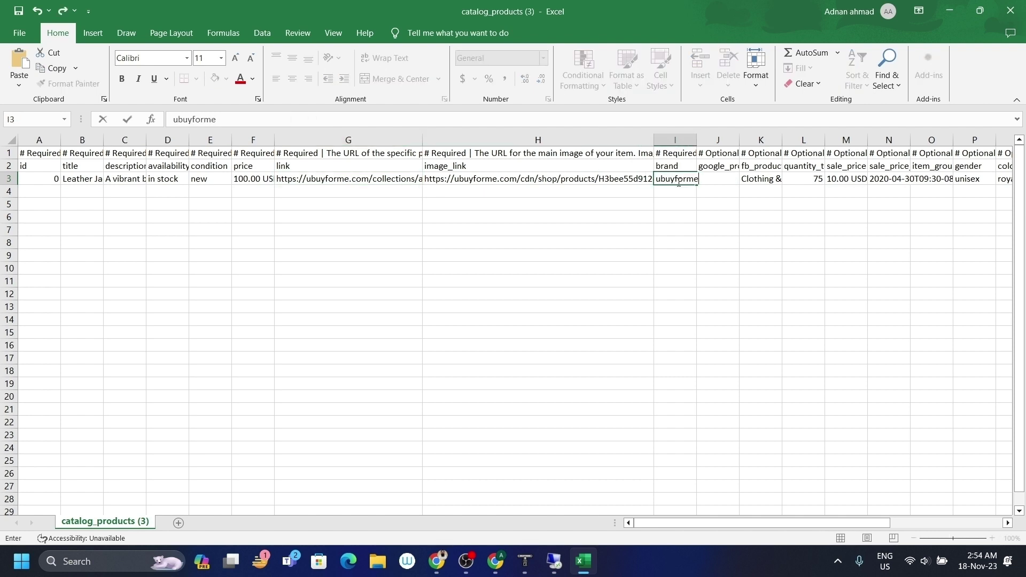
{"action": "key", "text": "Tab"}
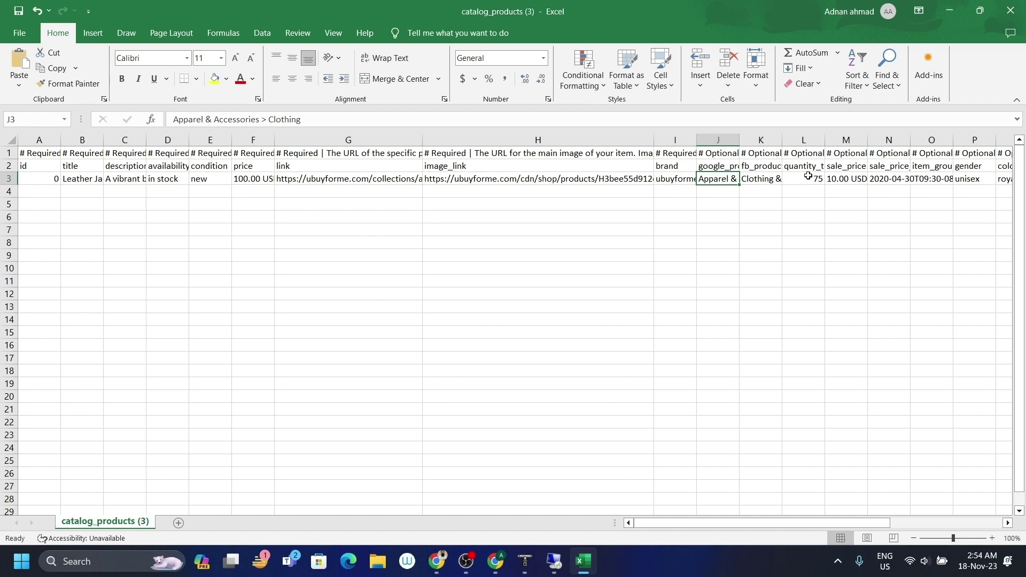
Copy the cotton beanie set's image address from the ubuyforme.com store into the image_link cell of row 4
{"action": "key", "text": "alt+Tab"}
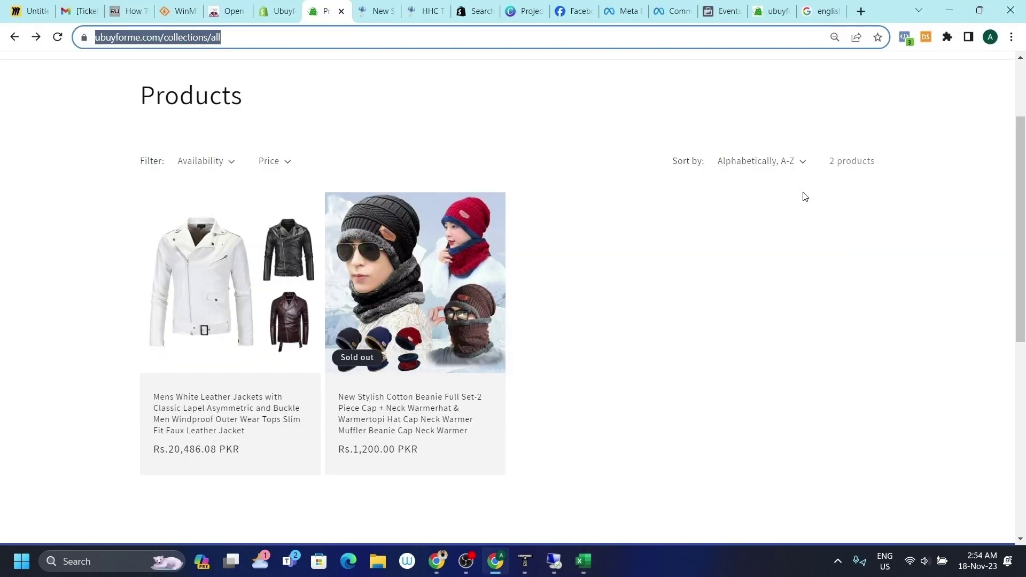
{"action": "right_click", "coordinate": [418, 265]}
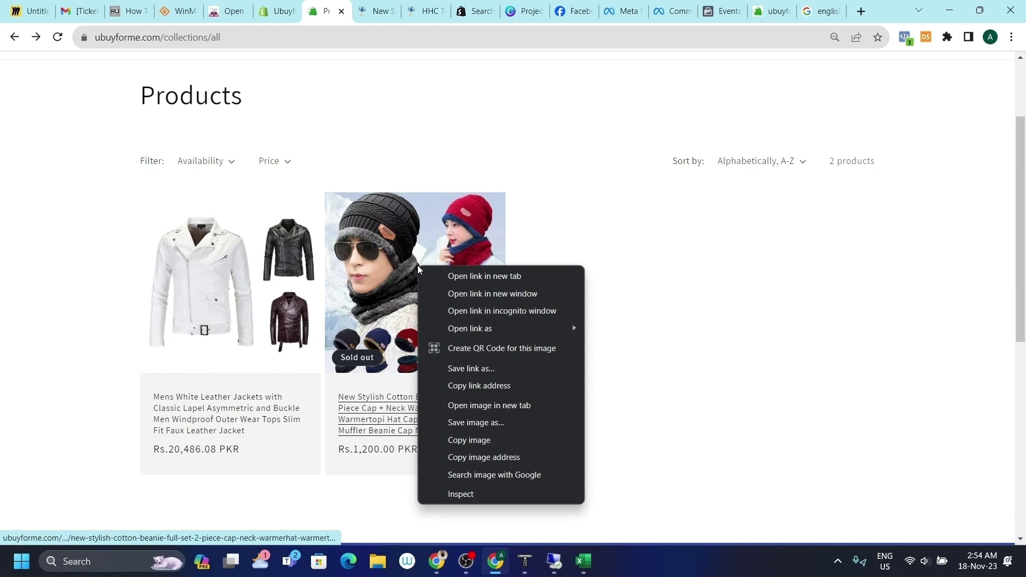
{"action": "left_click", "coordinate": [467, 457]}
{"action": "key", "text": "alt+Tab"}
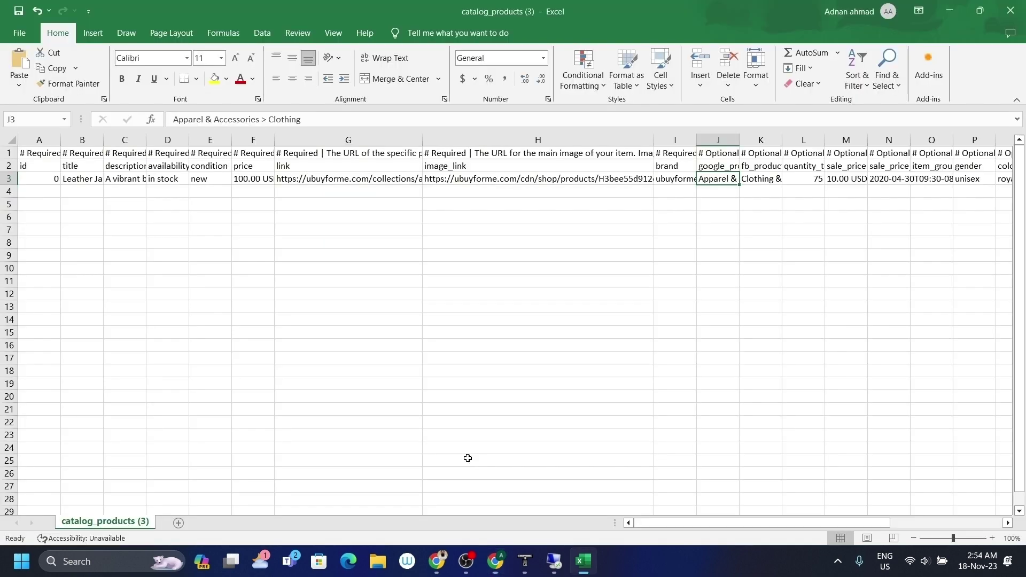
{"action": "left_click", "coordinate": [515, 188]}
{"action": "key", "text": "ctrl+v"}
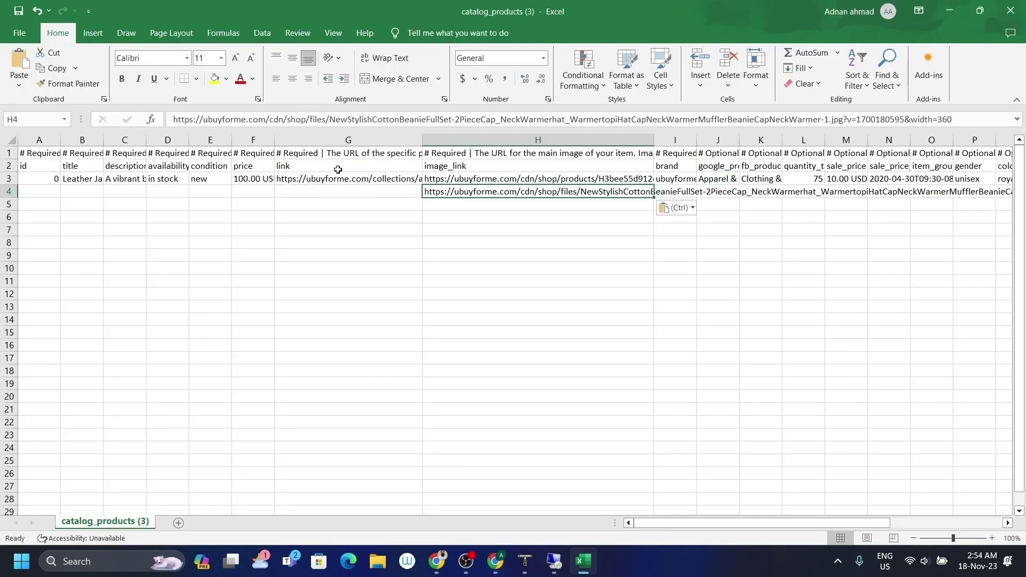
Fill the link cell of row 4 with the store link from the row above
{"action": "left_click", "coordinate": [338, 184]}
{"action": "left_click", "coordinate": [338, 196]}
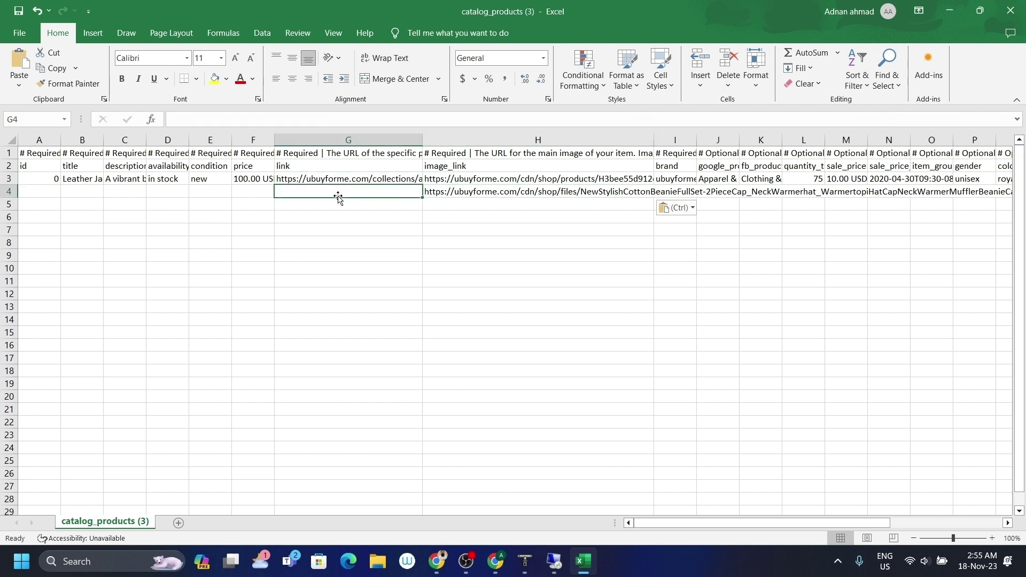
{"action": "key", "text": "ctrl+d"}
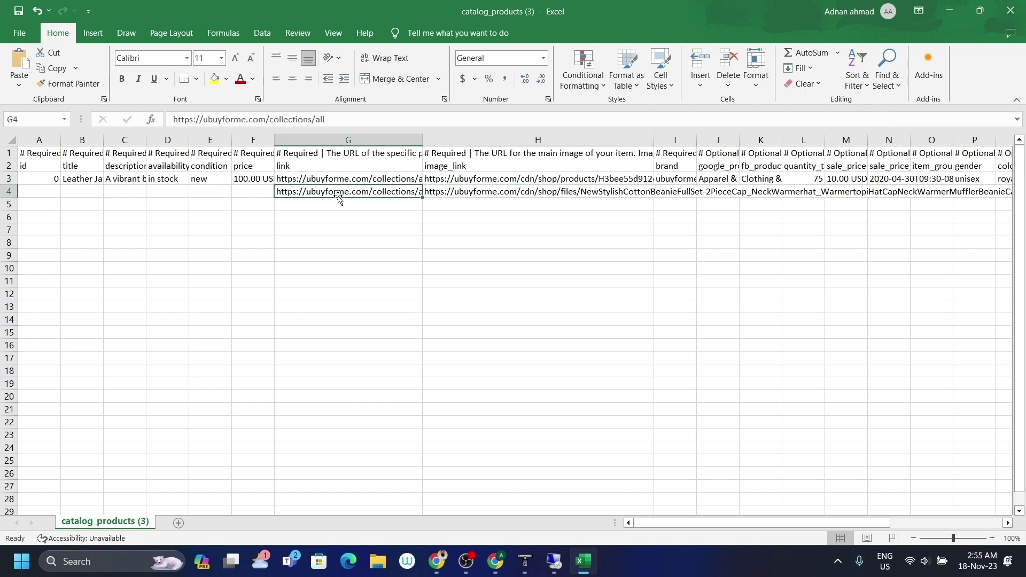
Fill the row 4 price from the row above and change it to 5.00 USD
{"action": "key", "text": "Left"}
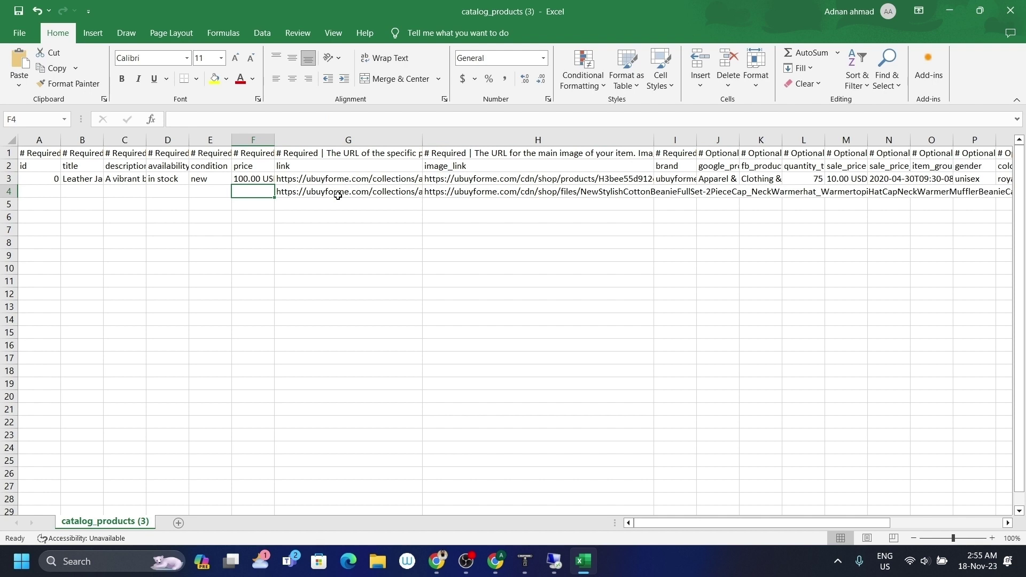
{"action": "key", "text": "ctrl+d"}
{"action": "key", "text": "F2"}
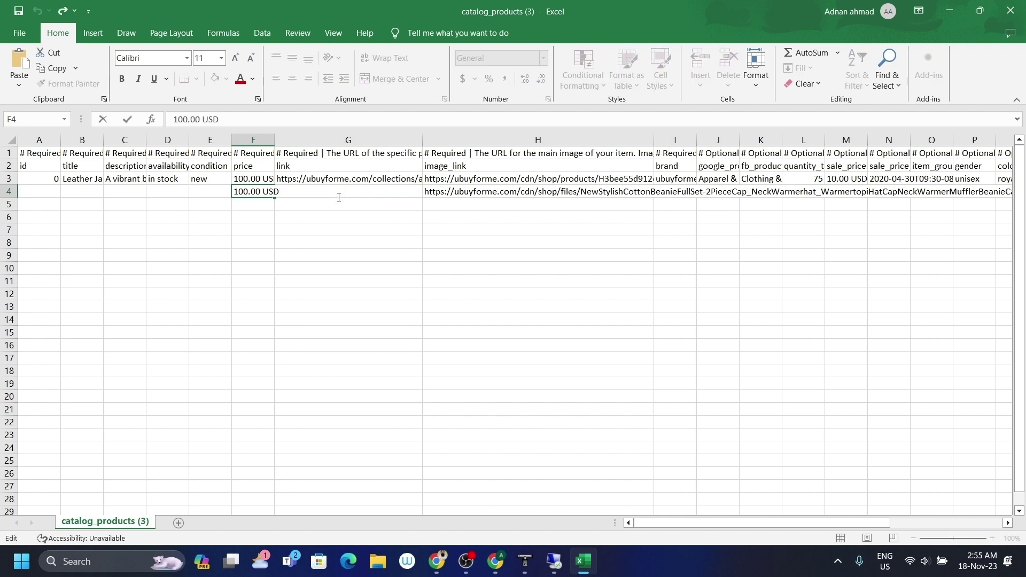
{"action": "key", "text": "BackSpace"}
{"action": "key", "text": "BackSpace"}
{"action": "key", "text": "BackSpace"}
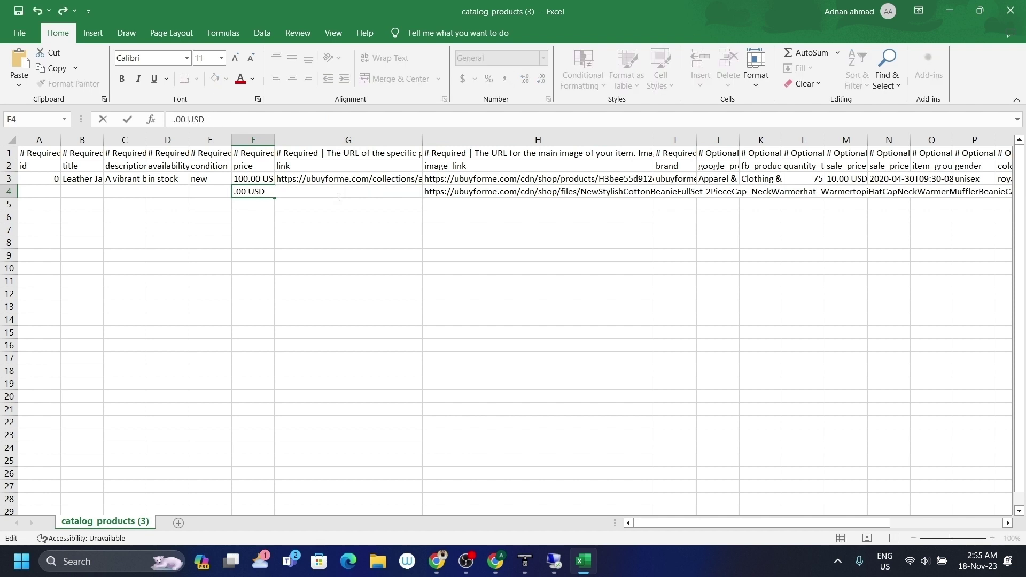
{"action": "type", "text": "5"}
{"action": "key", "text": "Return"}
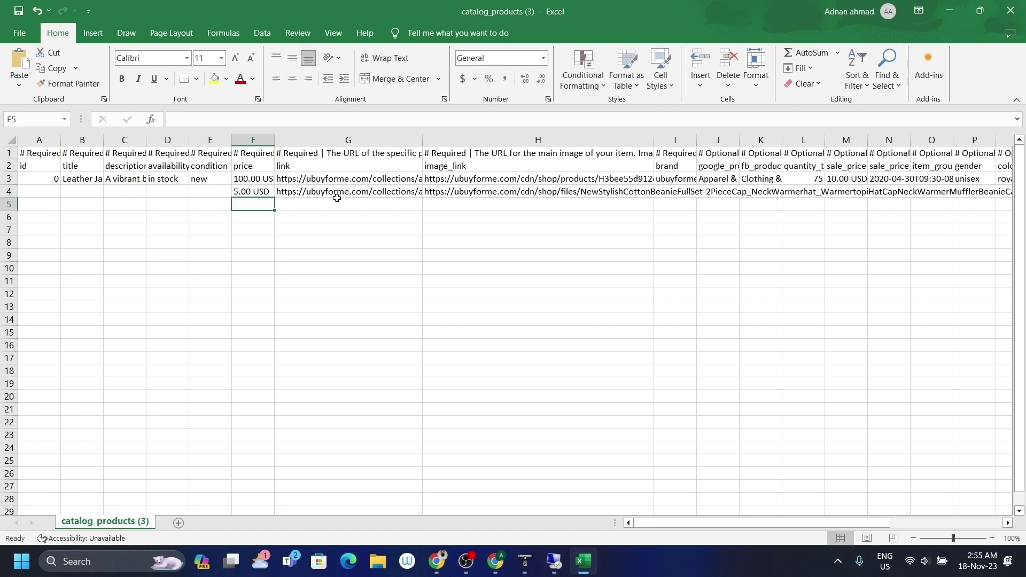
Enter the condition new, the availability in stock and the same description as row 3 for the row 4 product
{"action": "key", "text": "Up"}
{"action": "key", "text": "Left"}
{"action": "type", "text": "new"}
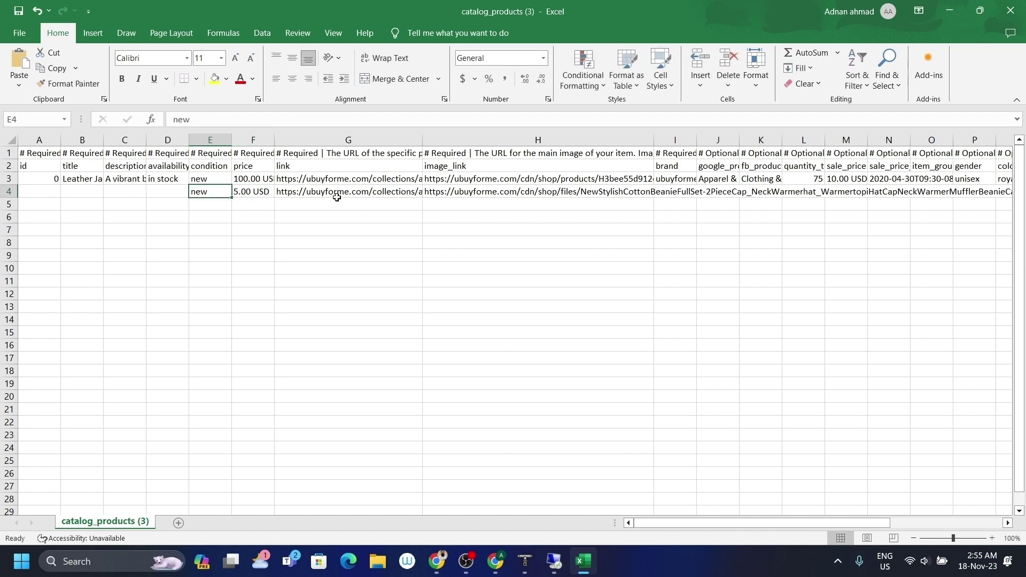
{"action": "key", "text": "Left"}
{"action": "type", "text": "in stock"}
{"action": "key", "text": "Left"}
{"action": "type", "text": "A"}
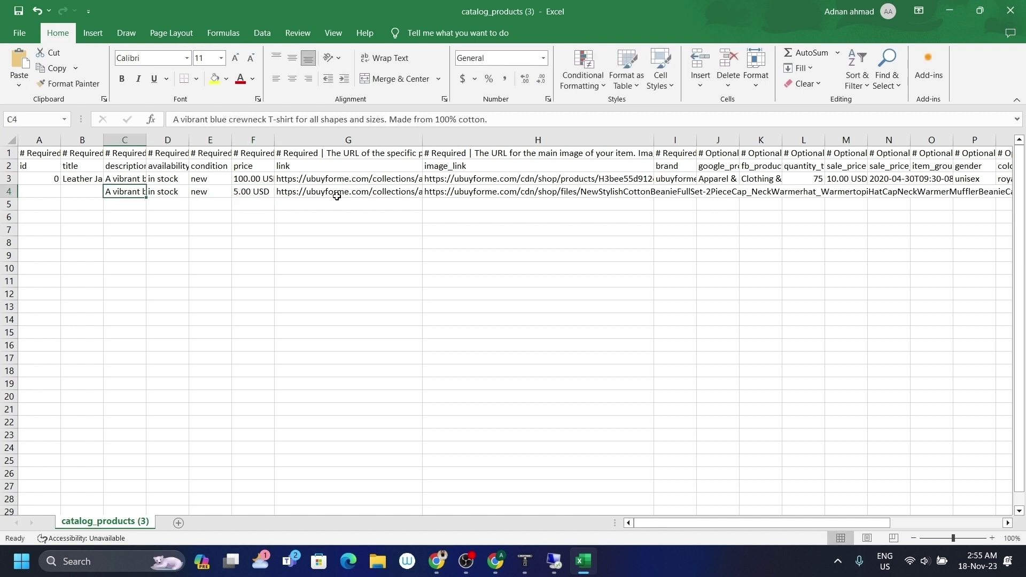
Give the row 4 product the title Caps and the id 1
{"action": "key", "text": "Left"}
{"action": "type", "text": "Caps"}
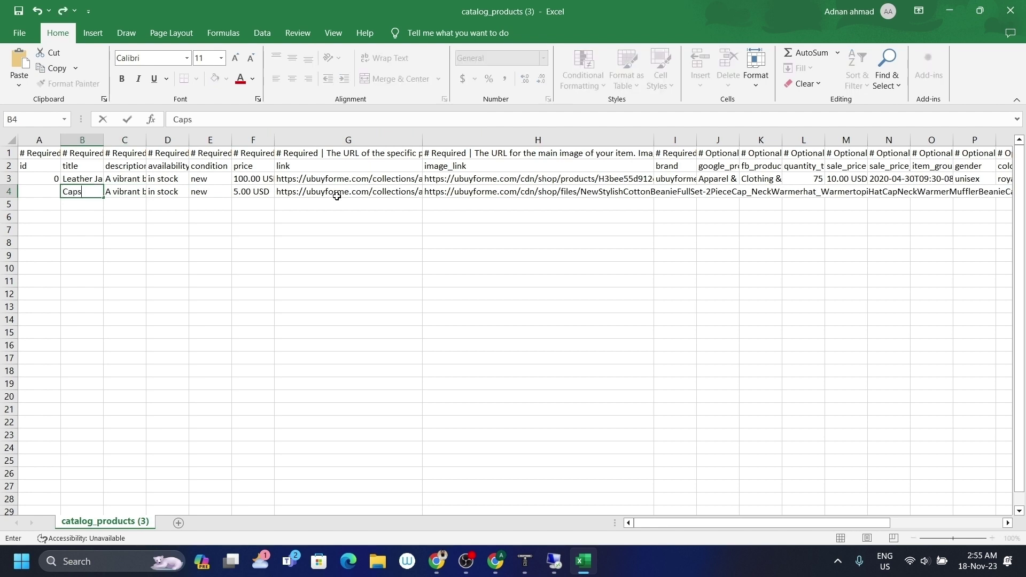
{"action": "key", "text": "Left"}
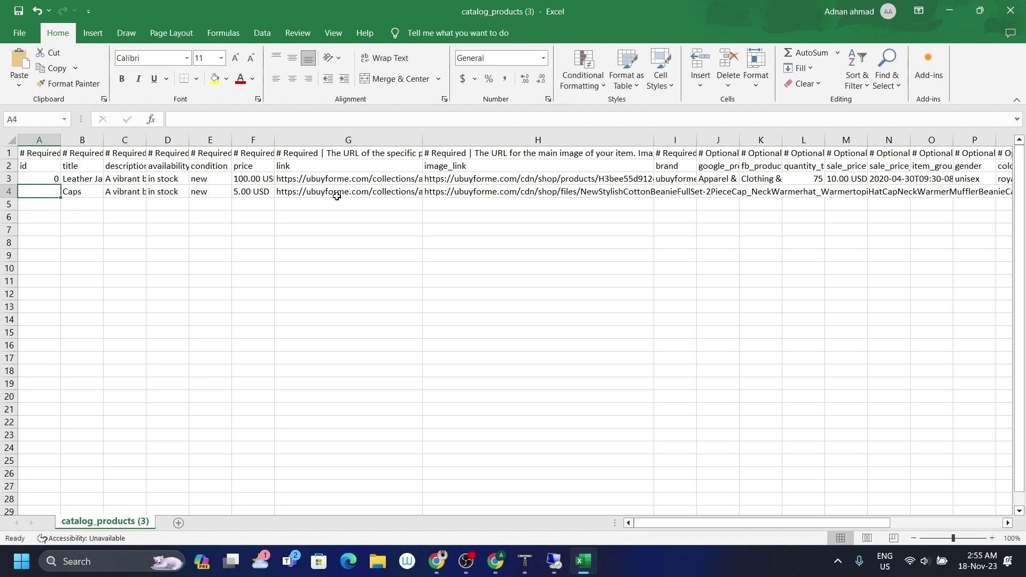
{"action": "type", "text": "1"}
Fill the brand cell of row 4 with ubuyforme from the row above
{"action": "key", "text": "Right"}
{"action": "key", "text": "Right"}
{"action": "key", "text": "Right"}
{"action": "key", "text": "Right"}
{"action": "key", "text": "Right"}
{"action": "key", "text": "Right"}
{"action": "key", "text": "Right"}
{"action": "key", "text": "Right"}
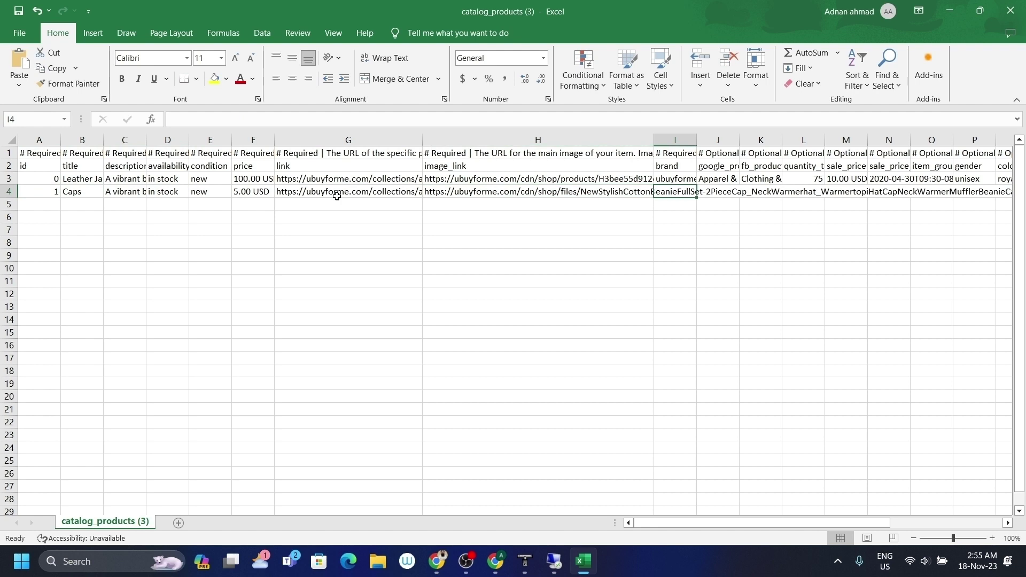
{"action": "key", "text": "ctrl+d"}
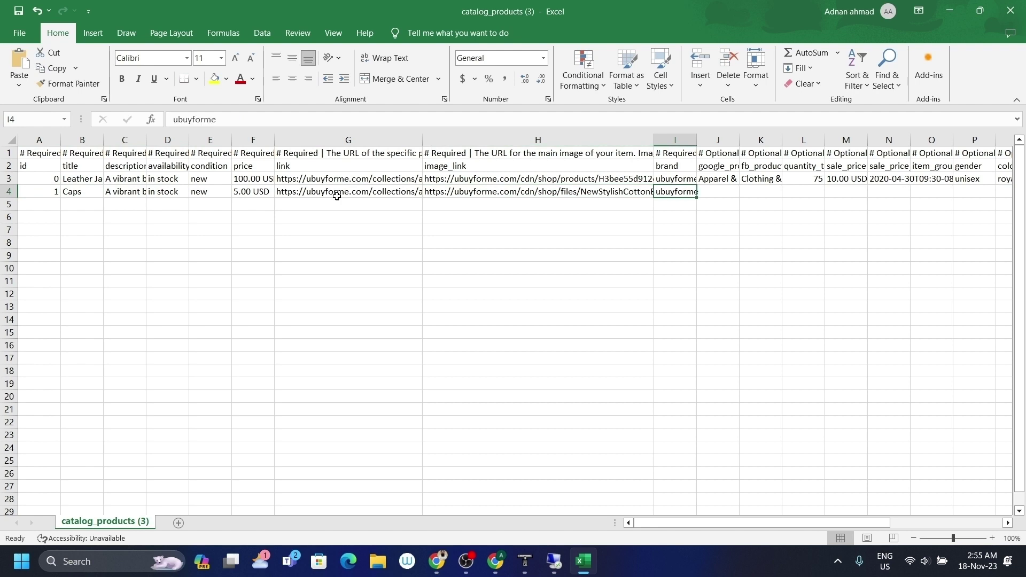
Fill the optional columns of row 4, from google_product_category through shipping_weight (J4:W4), with the values from row 3
{"action": "key", "text": "Right"}
{"action": "key", "text": "shift+Right"}
{"action": "key", "text": "shift+Right"}
{"action": "key", "text": "shift+Right"}
{"action": "key", "text": "shift+Right"}
{"action": "key", "text": "shift+Right"}
{"action": "key", "text": "shift+Right"}
{"action": "key", "text": "shift+Right"}
{"action": "key", "text": "shift+Right"}
{"action": "key", "text": "shift+Right"}
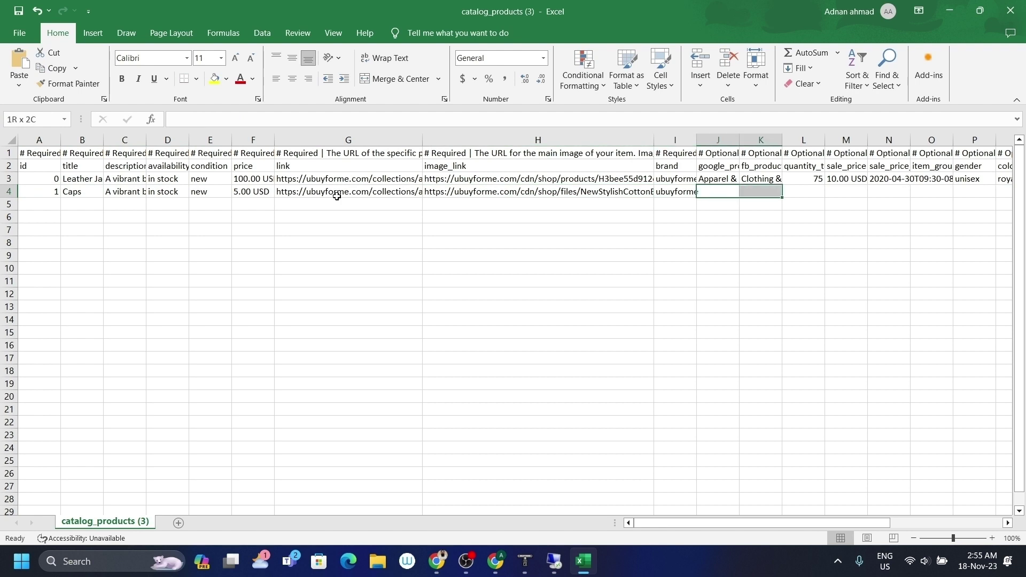
{"action": "key", "text": "shift+Right"}
{"action": "key", "text": "shift+Right"}
{"action": "key", "text": "shift+Right"}
{"action": "key", "text": "shift+Right"}
{"action": "key", "text": "shift+Right"}
{"action": "key", "text": "shift+Right"}
{"action": "key", "text": "shift+Right"}
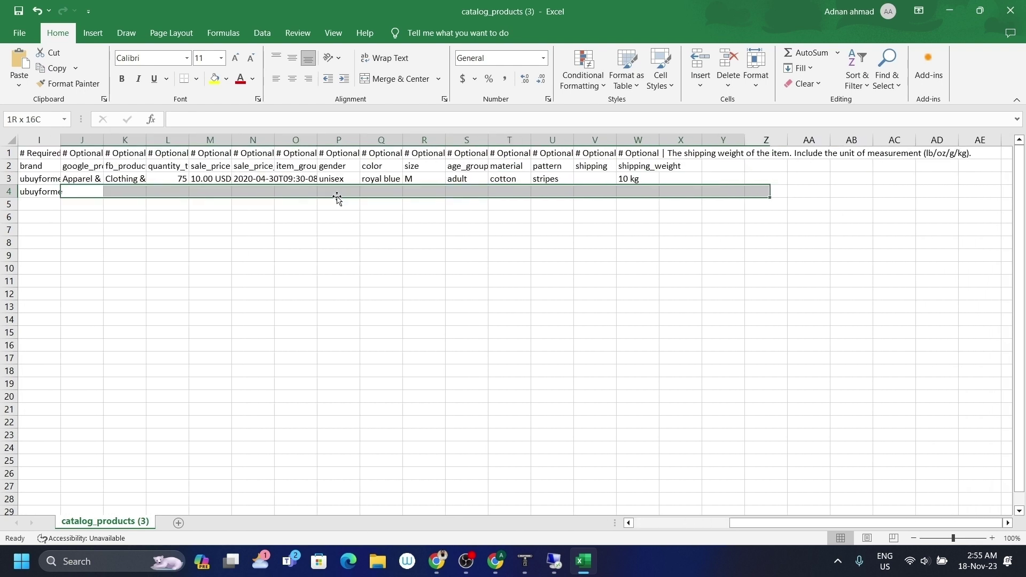
{"action": "key", "text": "shift+Left"}
{"action": "key", "text": "shift+Left"}
{"action": "key", "text": "shift+Left"}
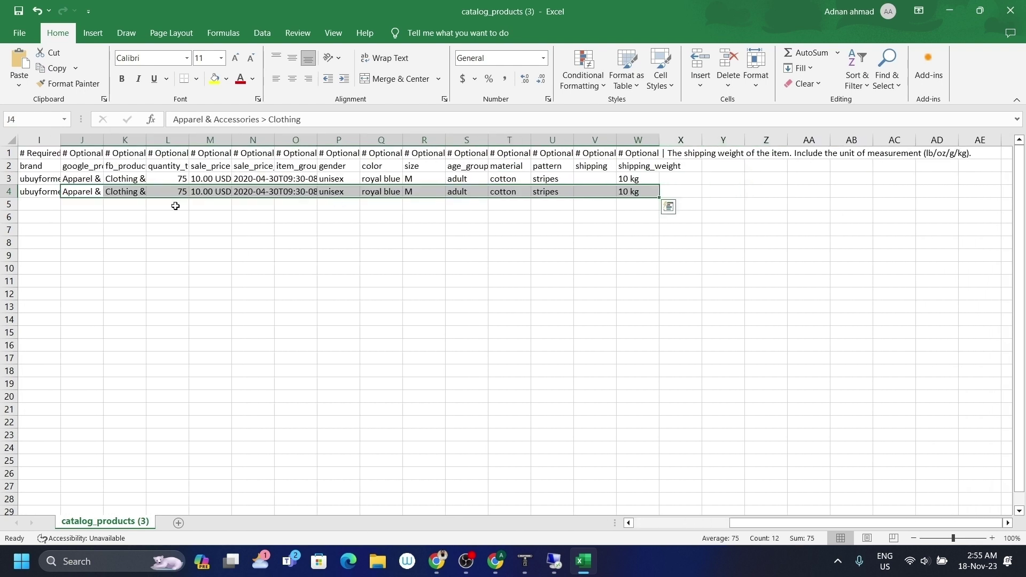
Close the workbook and, in Commerce Manager, choose catalog_products (3).csv from Downloads as the data feed file uploaded from the computer
{"action": "left_click", "coordinate": [1011, 11]}
{"action": "key", "text": "alt+Tab"}
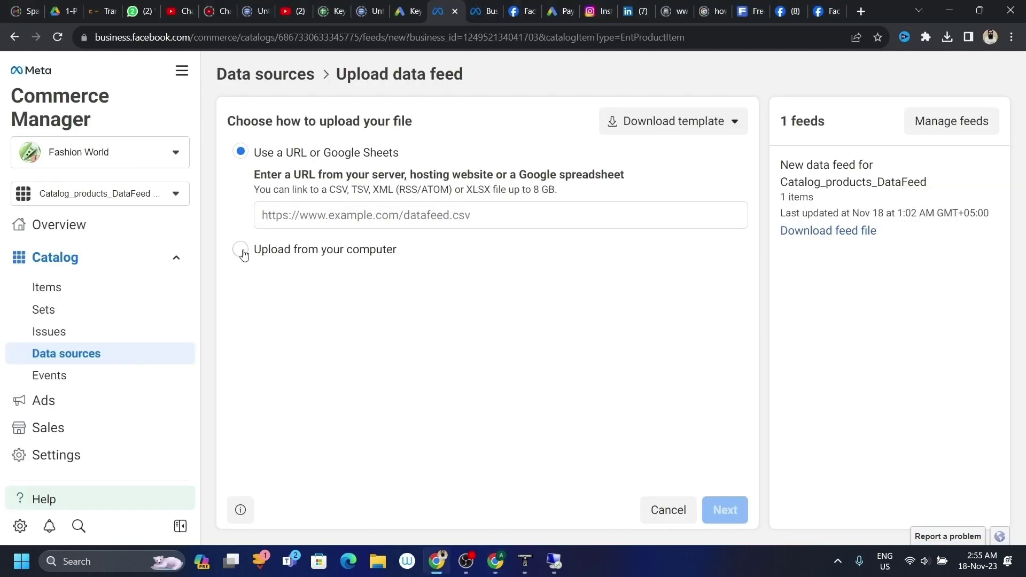
{"action": "left_click", "coordinate": [241, 250]}
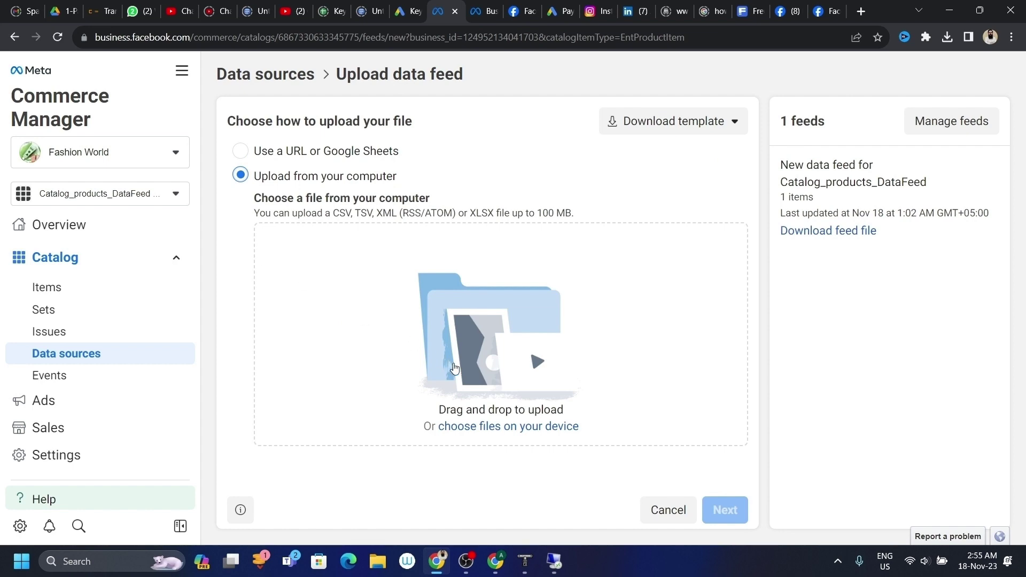
{"action": "left_click", "coordinate": [501, 409]}
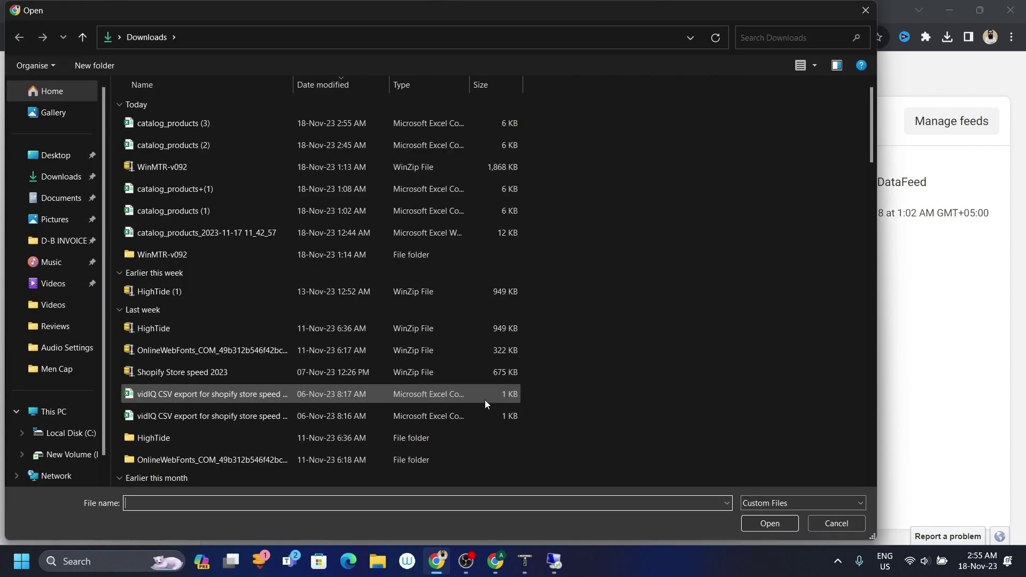
{"action": "left_click", "coordinate": [148, 129]}
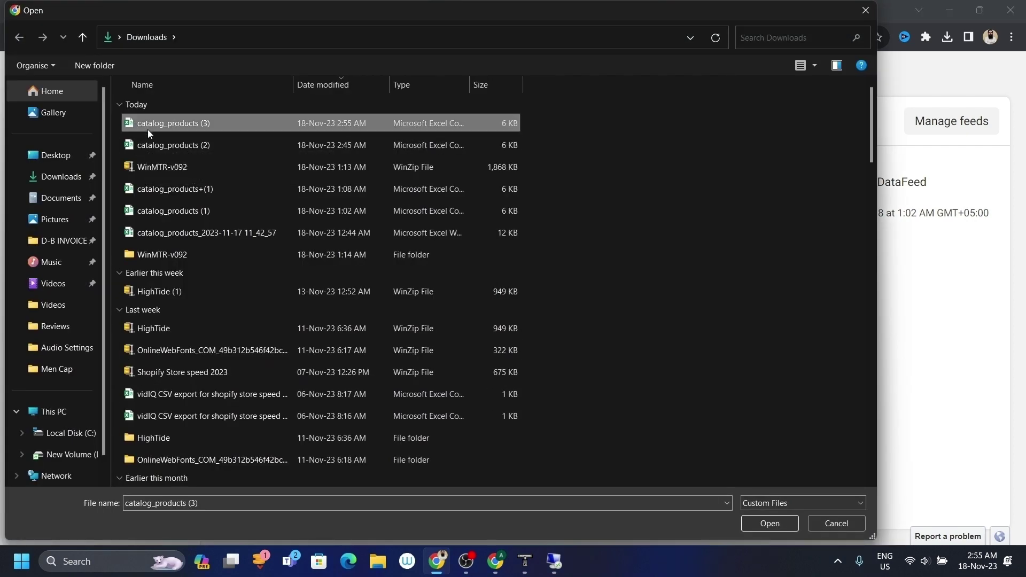
{"action": "left_click", "coordinate": [48, 177]}
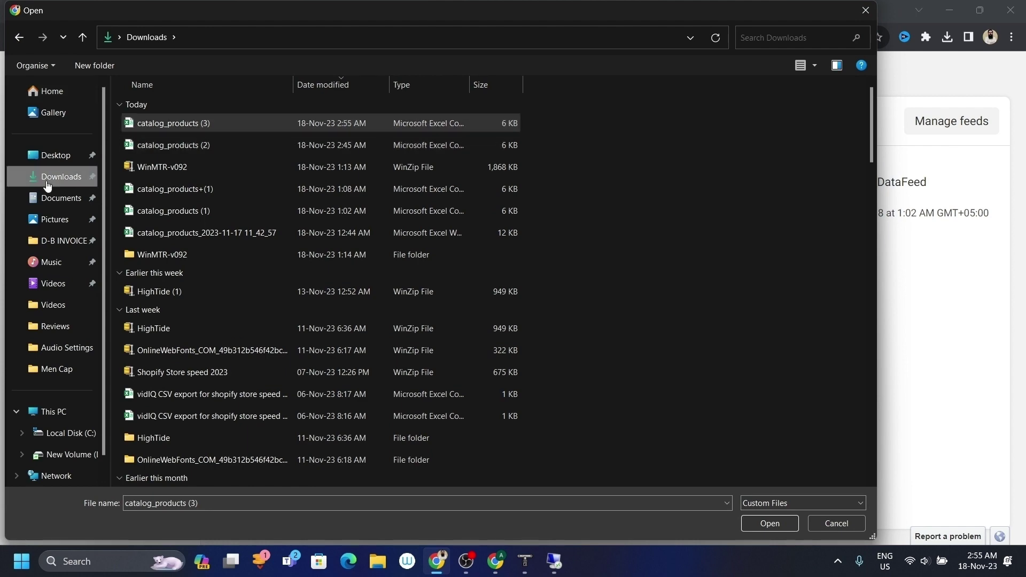
{"action": "left_click", "coordinate": [164, 121]}
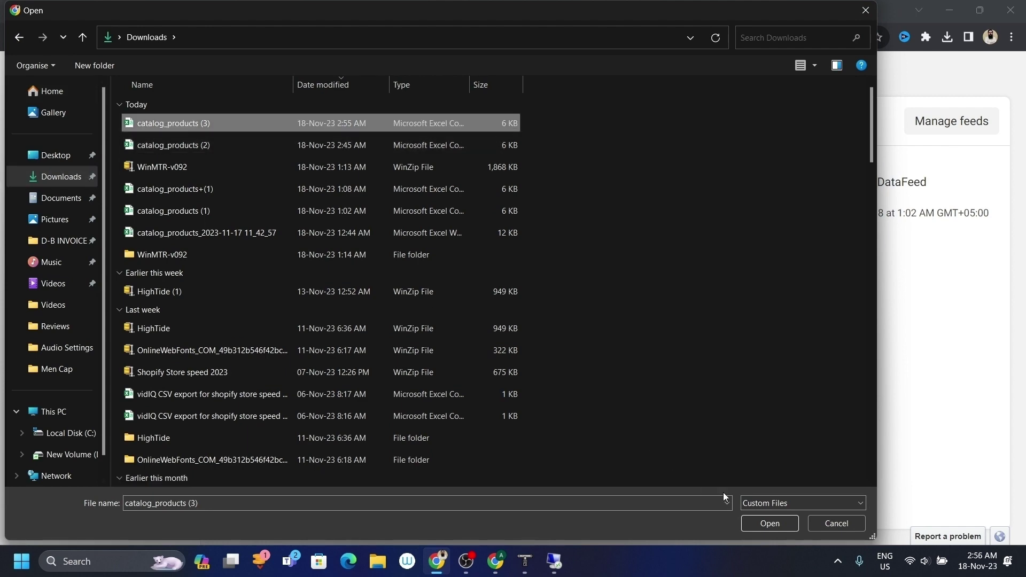
{"action": "key", "text": "Return"}
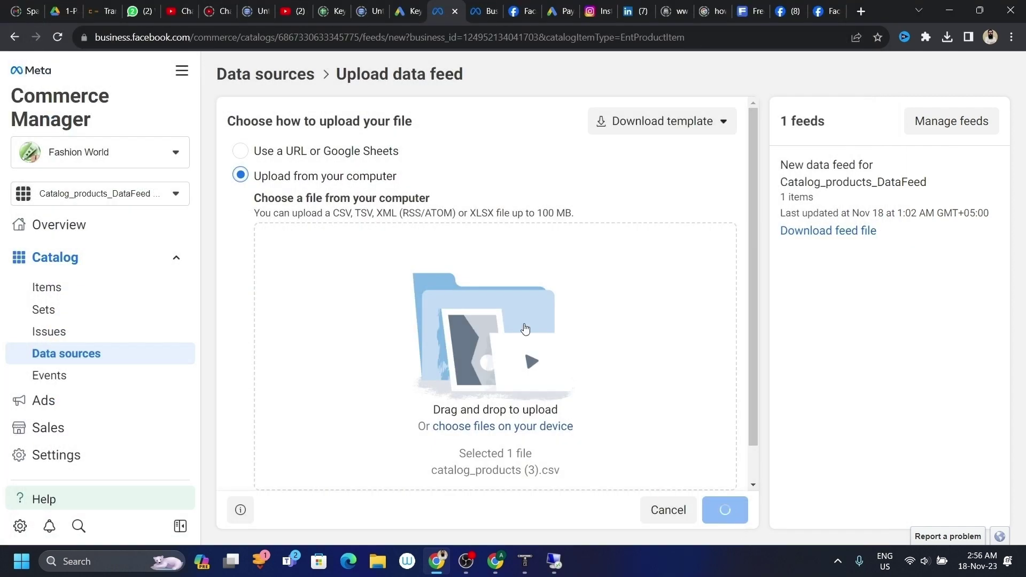
Upload the file with the option to update the existing data feed, keeping its name and USD – US Dollars as default currency
{"action": "left_click", "coordinate": [729, 512]}
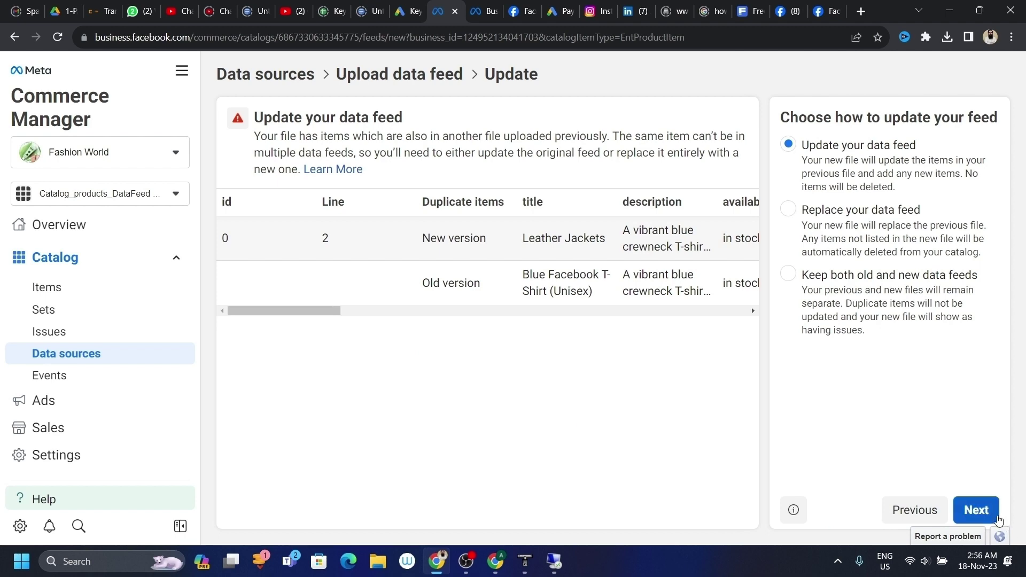
{"action": "left_click", "coordinate": [977, 510]}
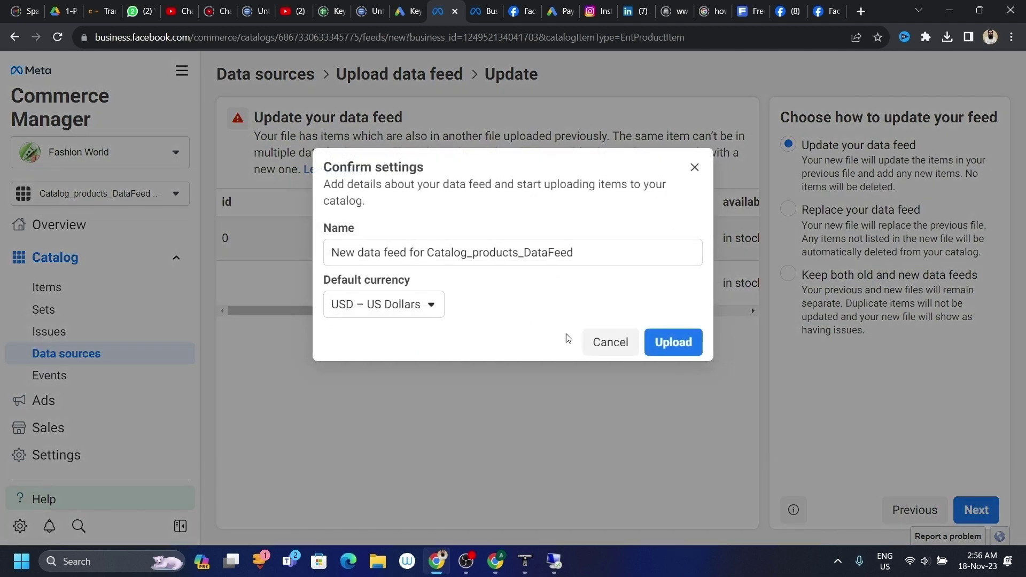
{"action": "left_click", "coordinate": [667, 345]}
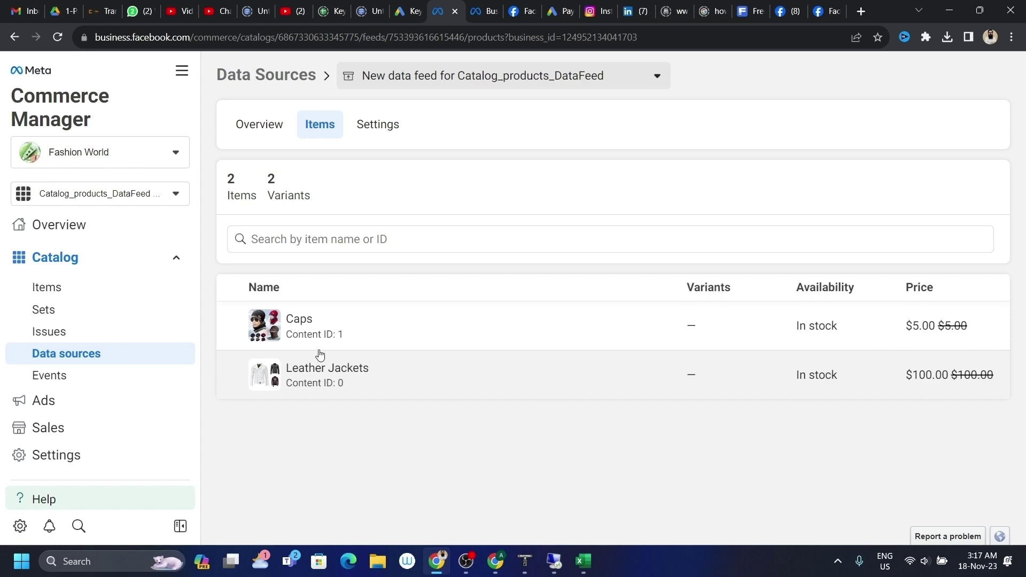
Switch to the catalog_products (3) workbook and check the image_link and link cells of the row 3 product
{"action": "key", "text": "alt+Tab"}
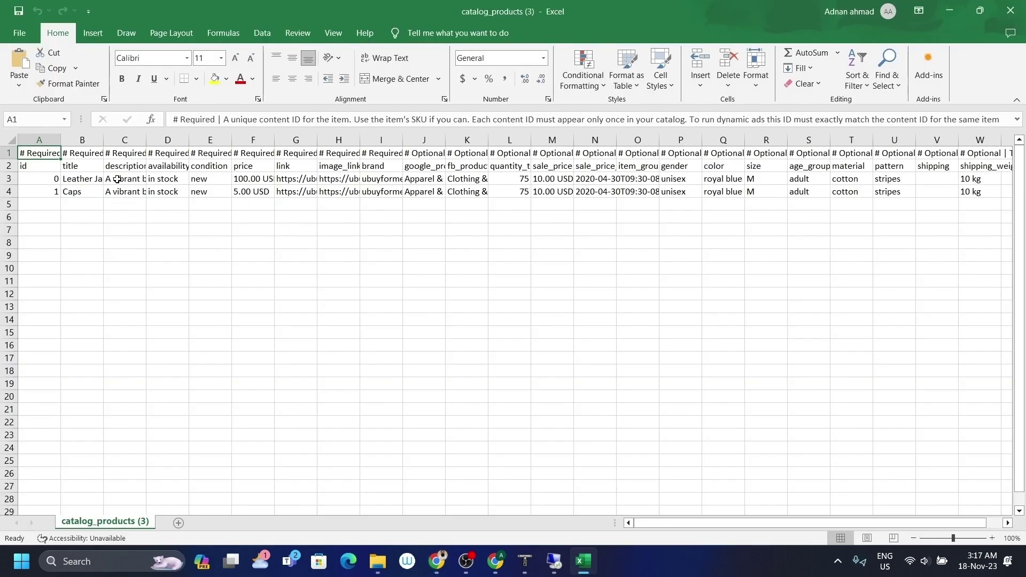
{"action": "left_click", "coordinate": [378, 192]}
{"action": "left_click", "coordinate": [359, 168]}
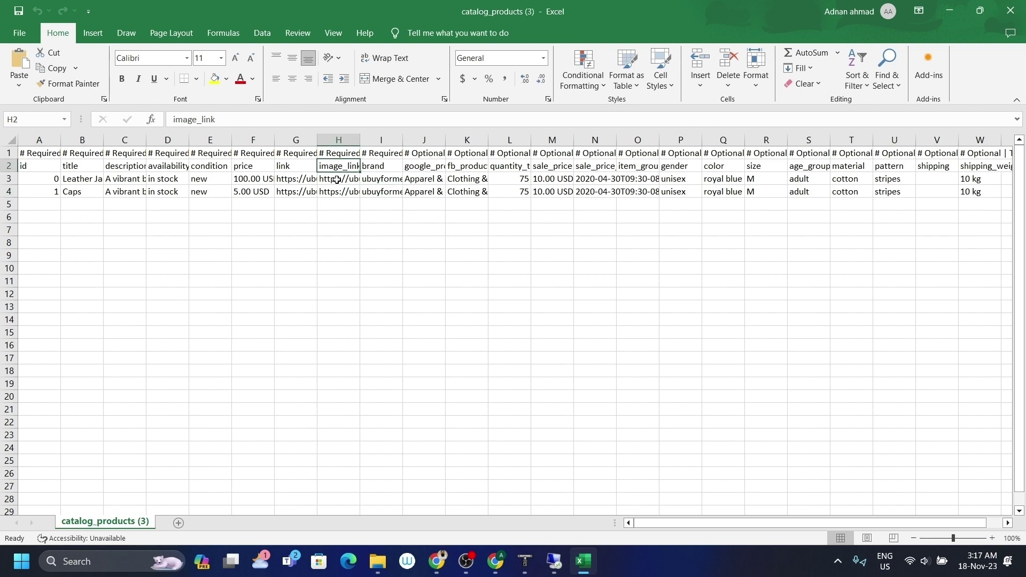
{"action": "left_click", "coordinate": [337, 180]}
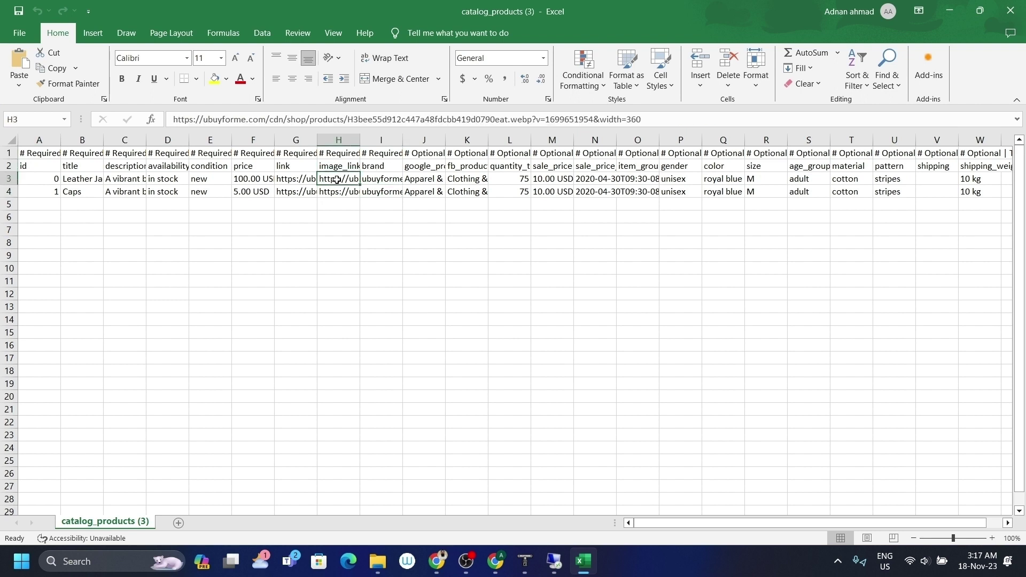
{"action": "left_click", "coordinate": [279, 178]}
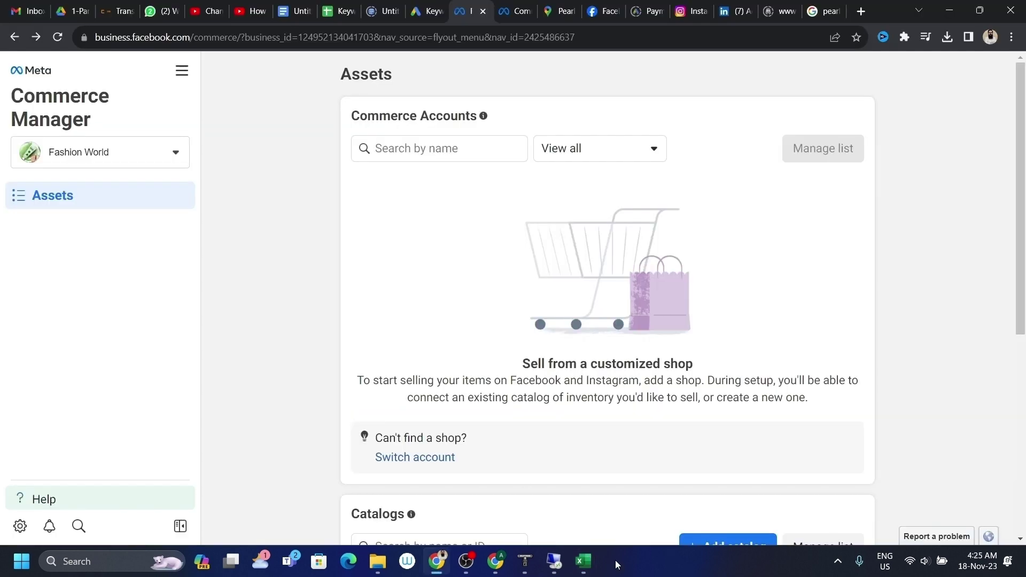
Create a Travel catalog of type Hotels named Catalog_hotels, owned by Fashion World, and open it
{"action": "left_click", "coordinate": [737, 541]}
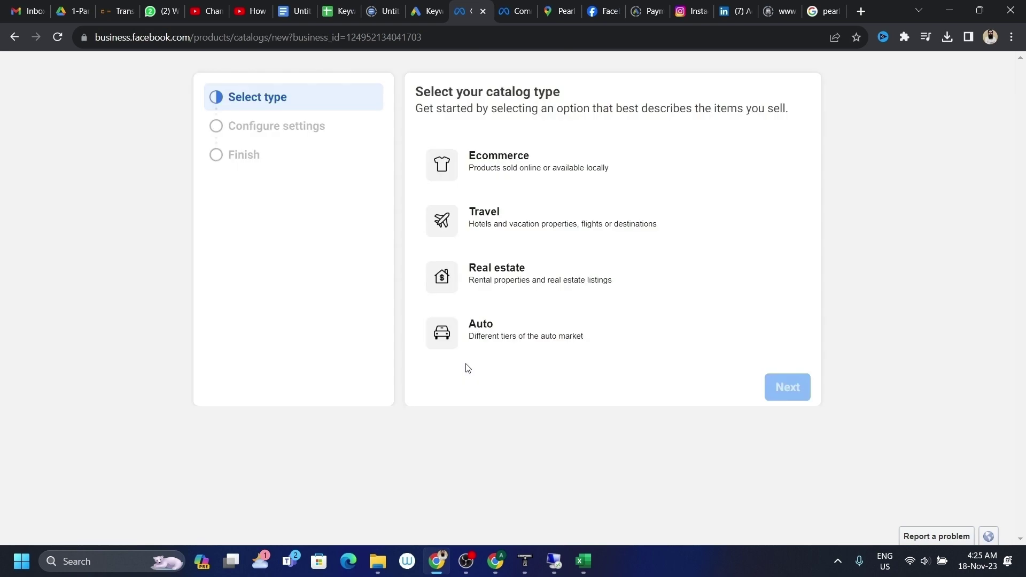
{"action": "left_click", "coordinate": [456, 220]}
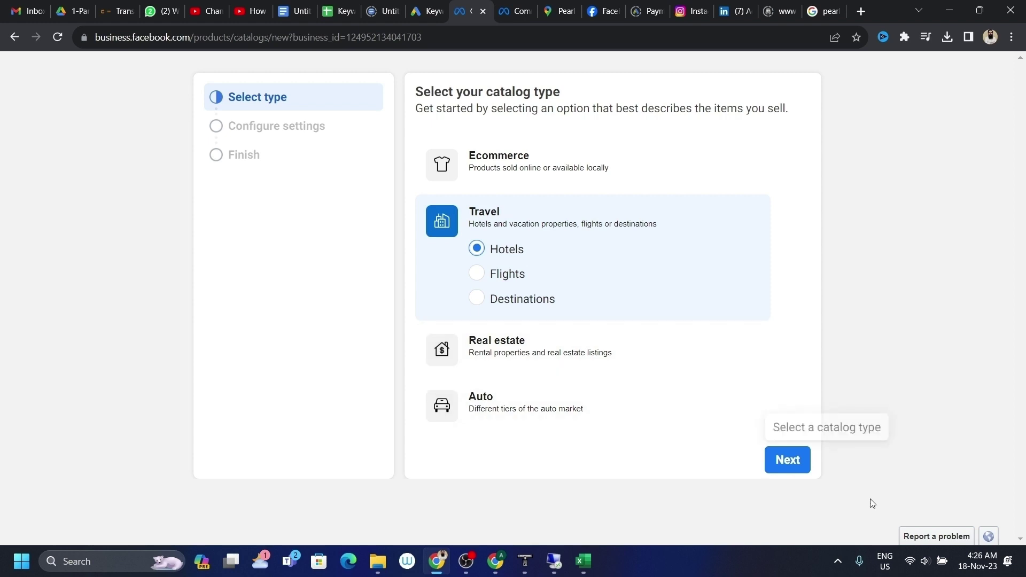
{"action": "left_click", "coordinate": [791, 464]}
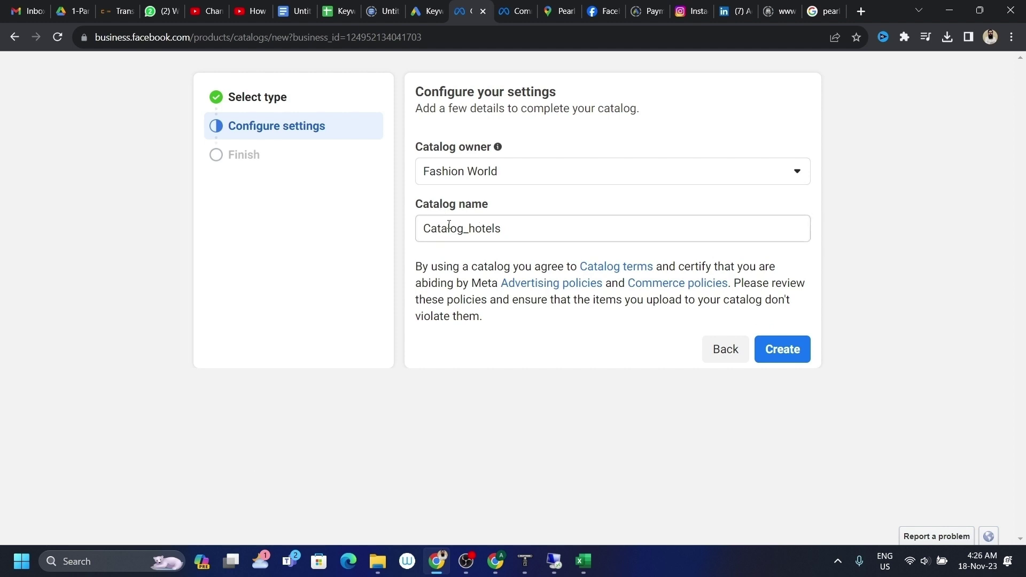
{"action": "left_click", "coordinate": [509, 226]}
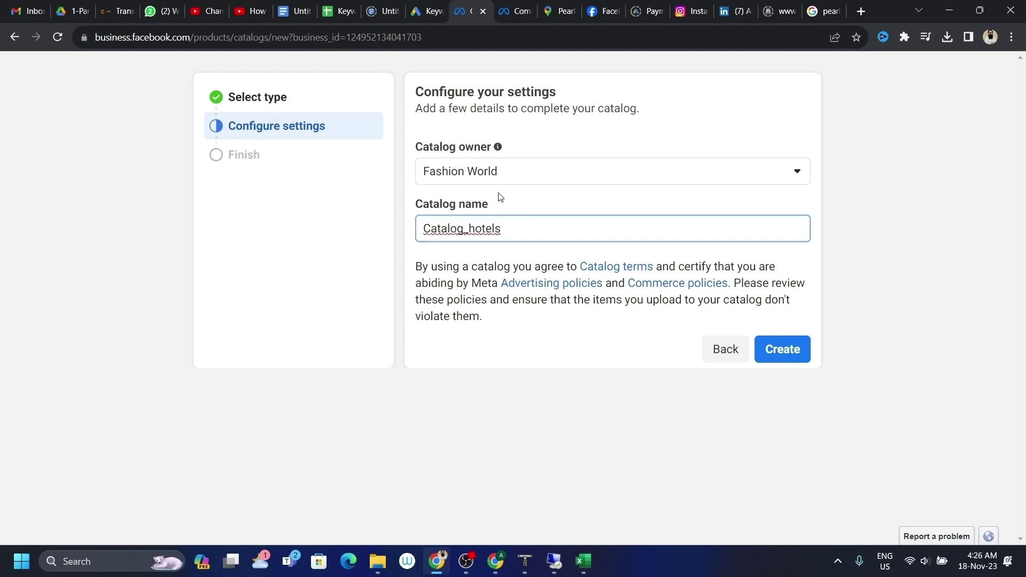
{"action": "left_click", "coordinate": [782, 347]}
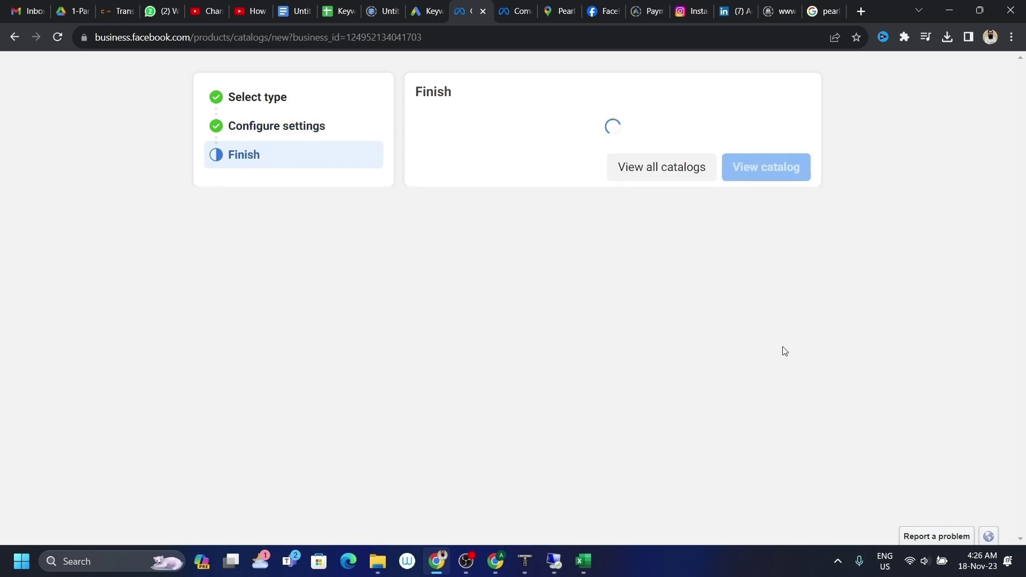
{"action": "left_click", "coordinate": [769, 281]}
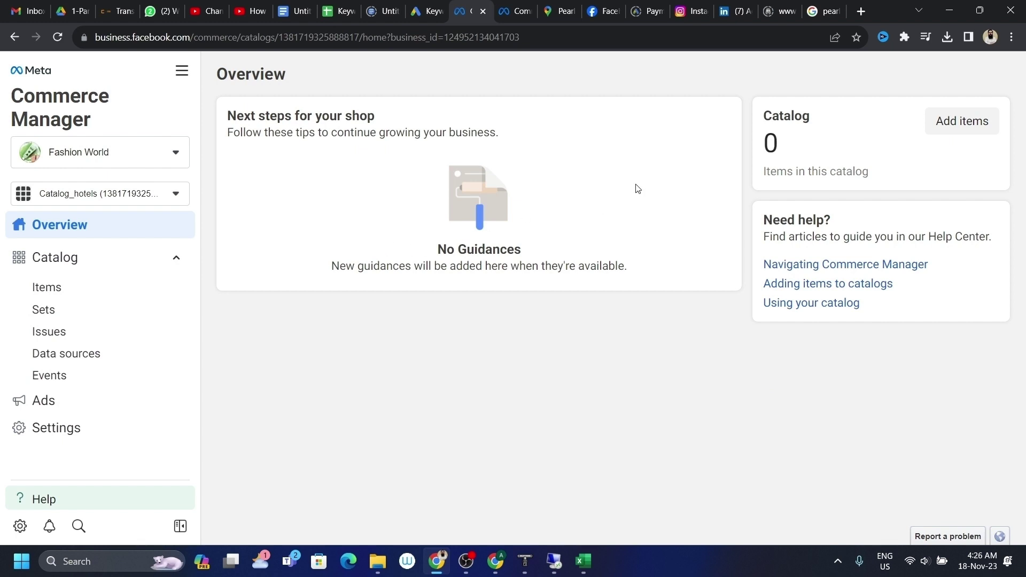
Start adding items to the hotel catalog through a data feed, with the file uploaded from the computer
{"action": "left_click", "coordinate": [988, 127]}
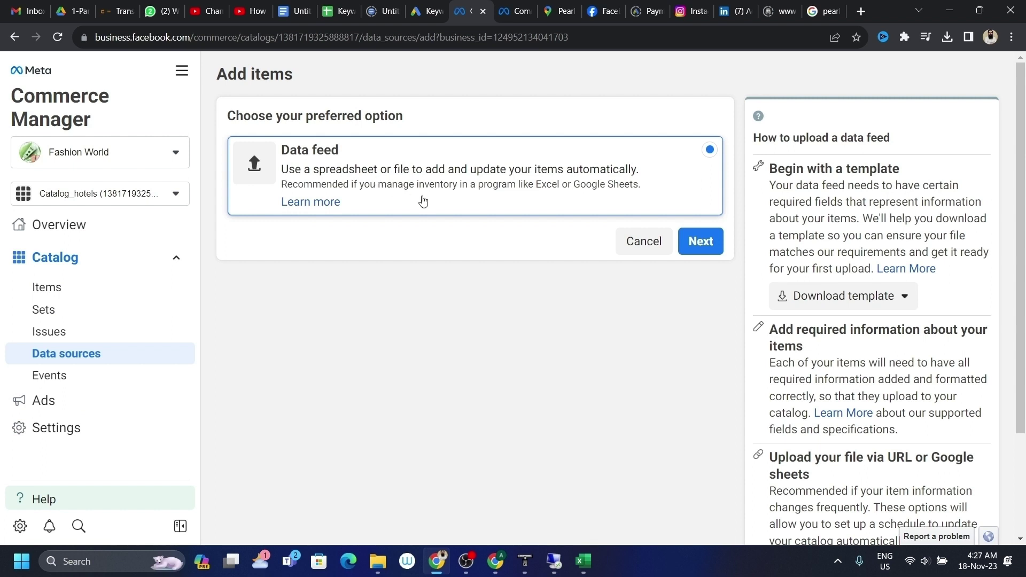
{"action": "left_click", "coordinate": [691, 251]}
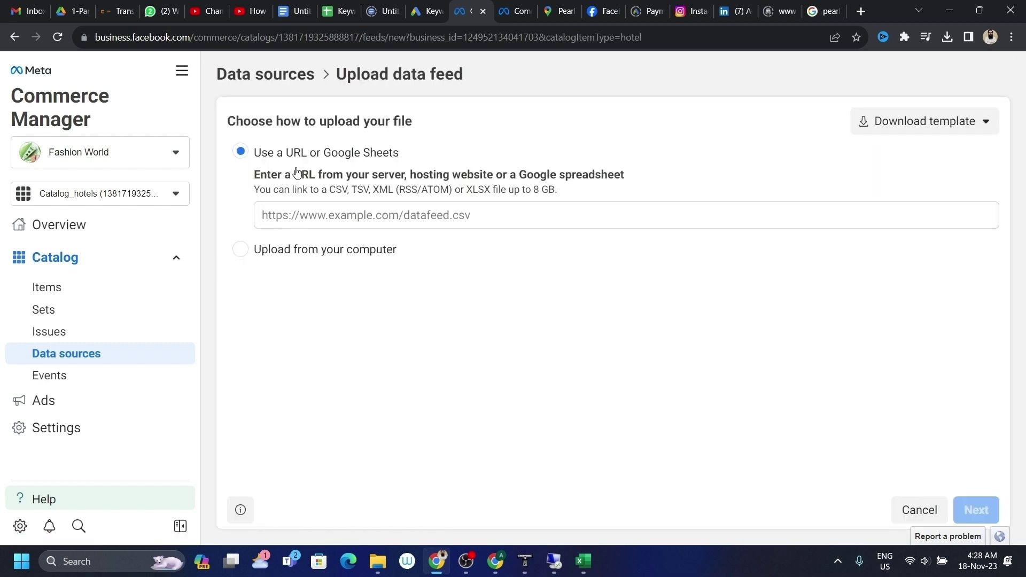
{"action": "left_click", "coordinate": [242, 250]}
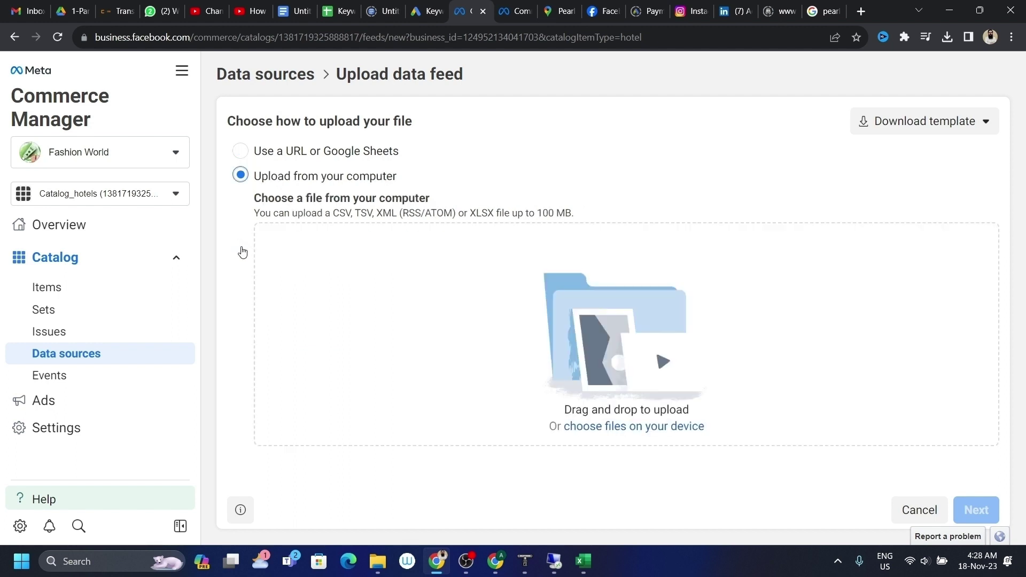
Download the hotel data feed template in .csv format and open catalog_hotel (1).csv in Excel
{"action": "left_click", "coordinate": [967, 123]}
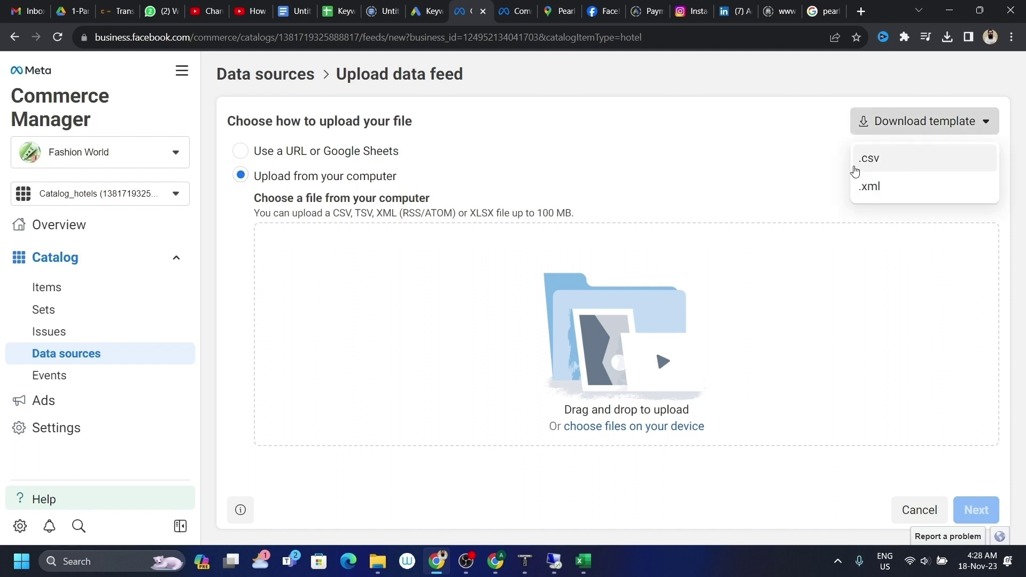
{"action": "left_click", "coordinate": [873, 161]}
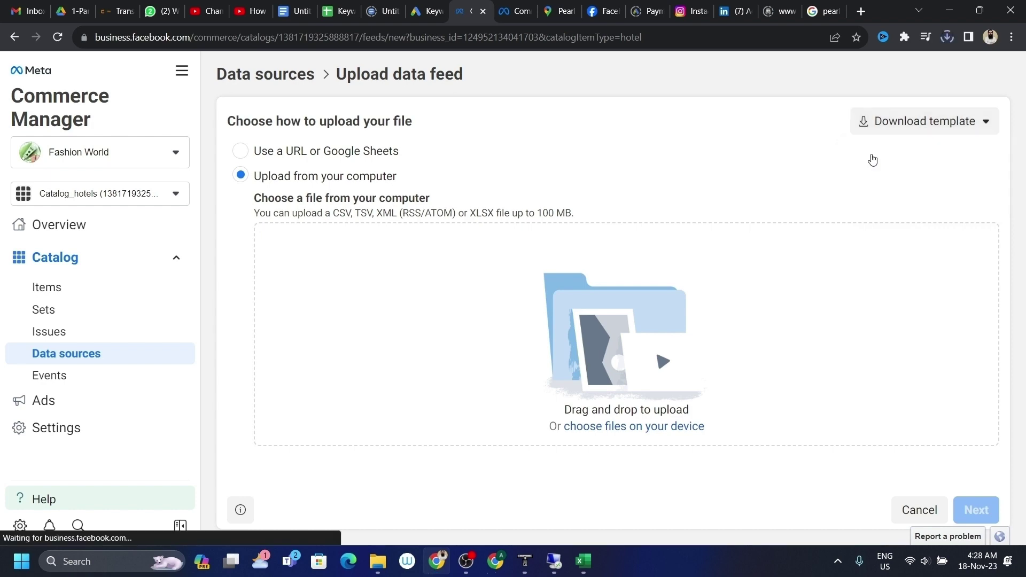
{"action": "left_click", "coordinate": [946, 38]}
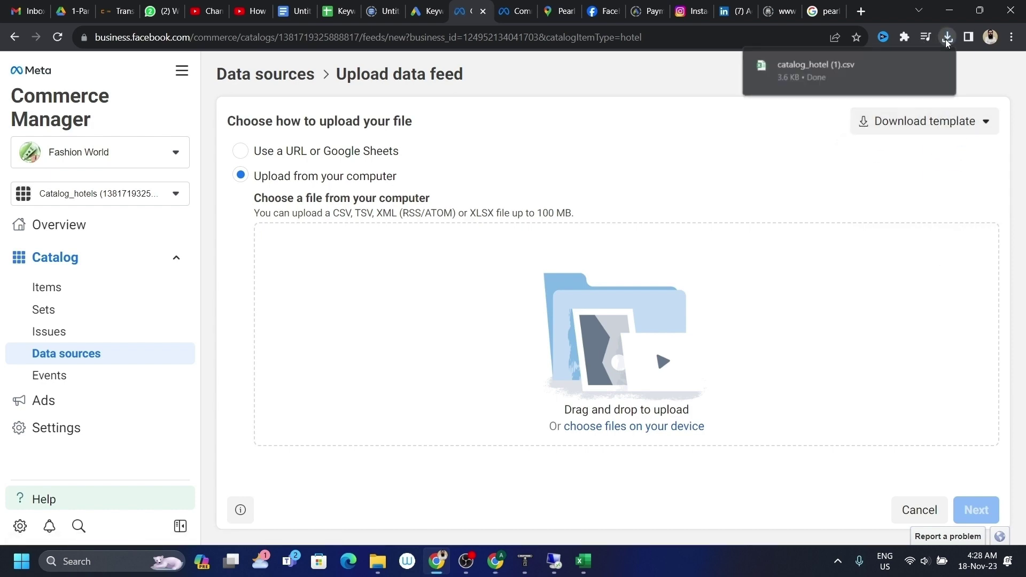
{"action": "left_click", "coordinate": [947, 38]}
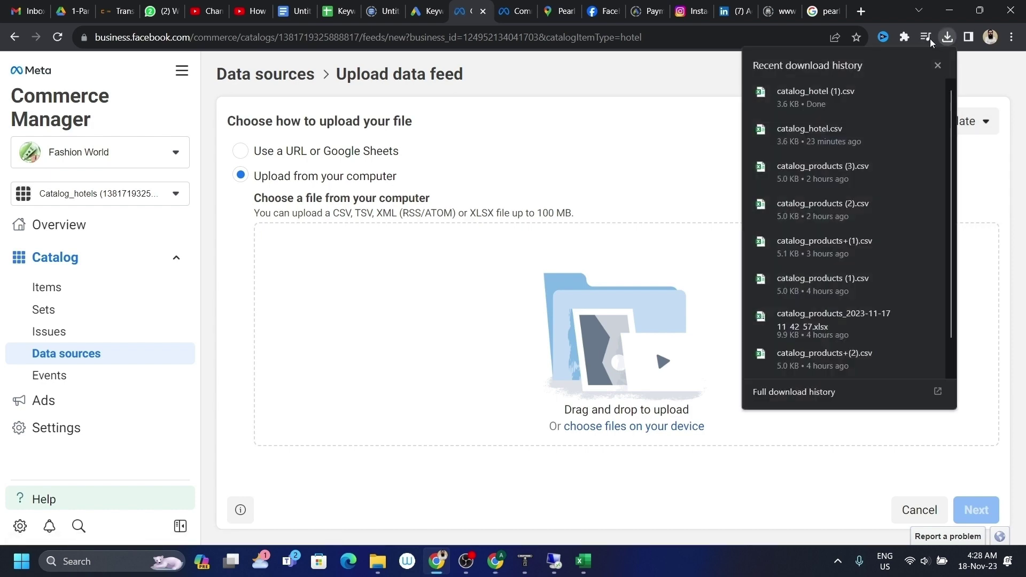
{"action": "left_click", "coordinate": [833, 93]}
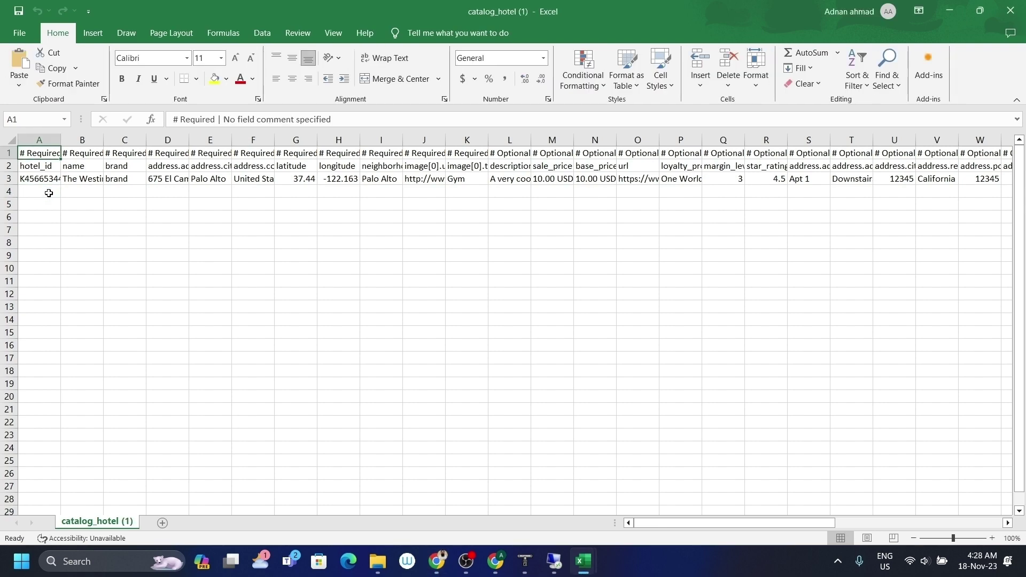
Examine the row 1 requirement notes and row 2 field headers of the hotel template, from hotel_id through description
{"action": "key", "text": "Down"}
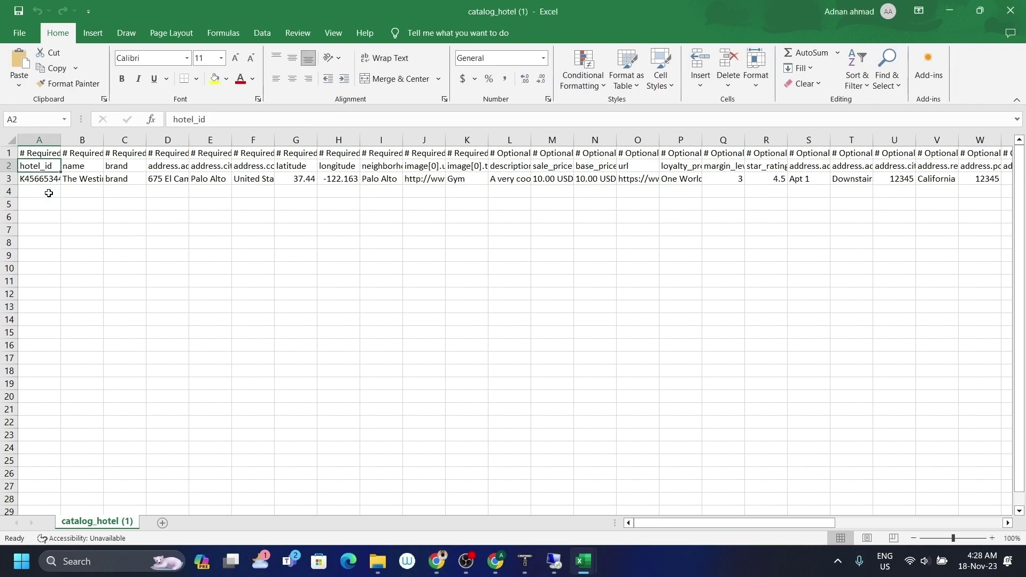
{"action": "key", "text": "Up"}
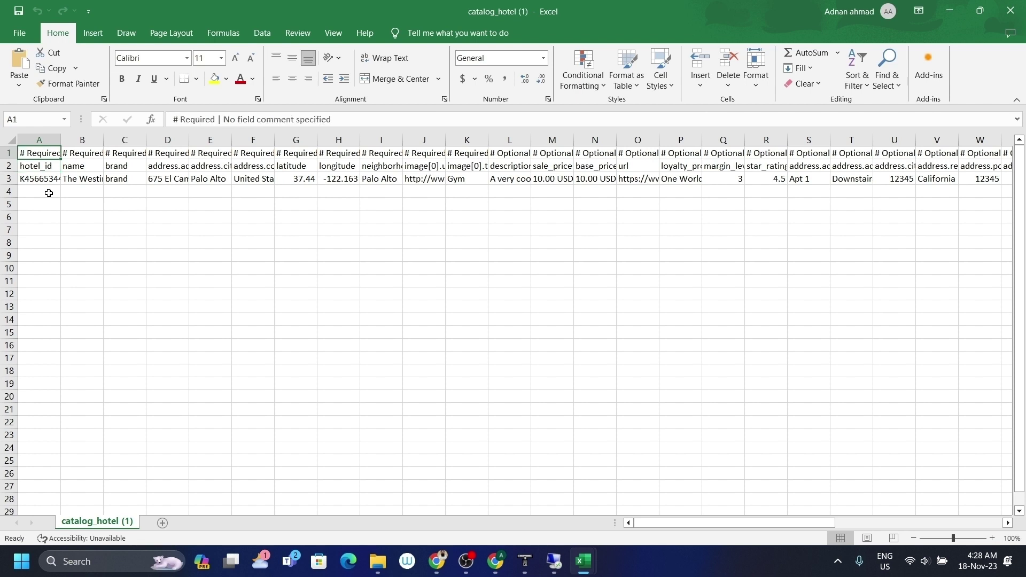
{"action": "key", "text": "Down"}
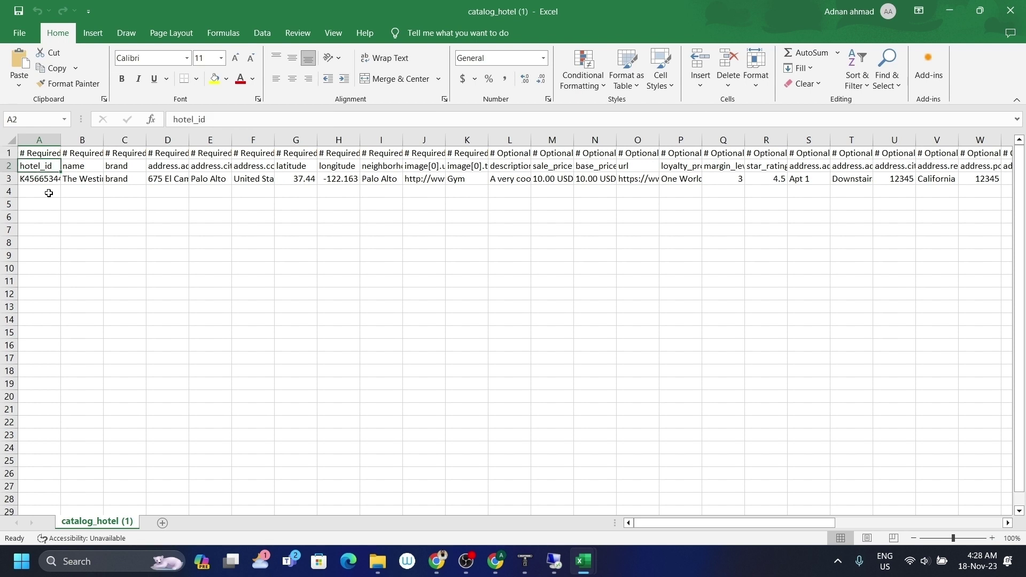
{"action": "key", "text": "Right"}
{"action": "key", "text": "Right"}
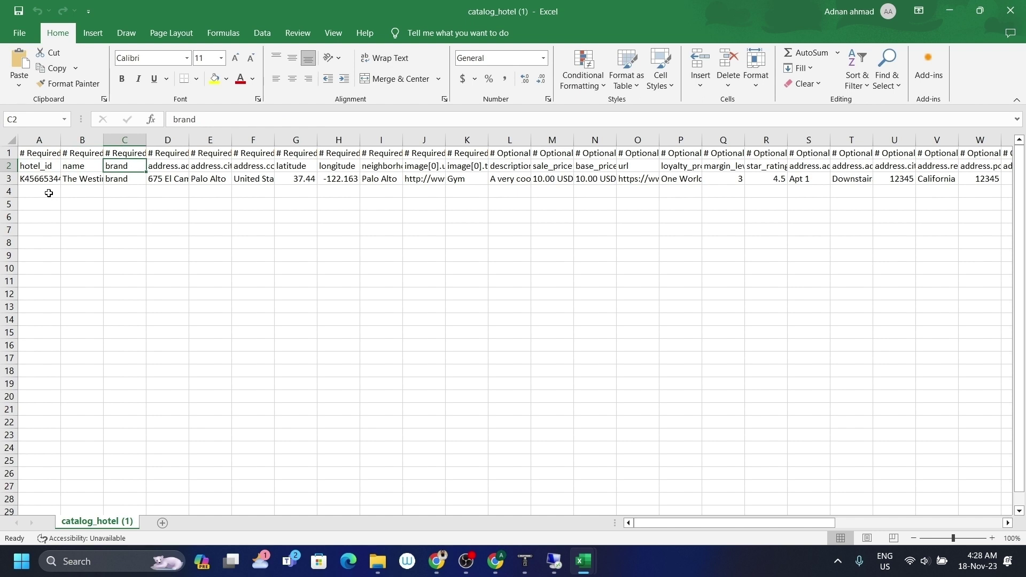
{"action": "key", "text": "Right"}
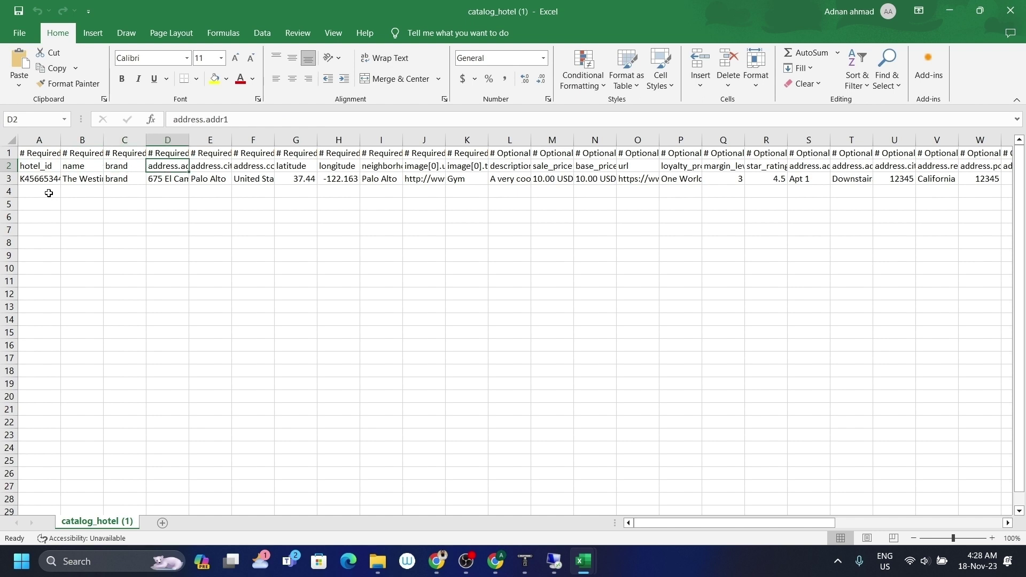
{"action": "key", "text": "Right"}
{"action": "key", "text": "Right"}
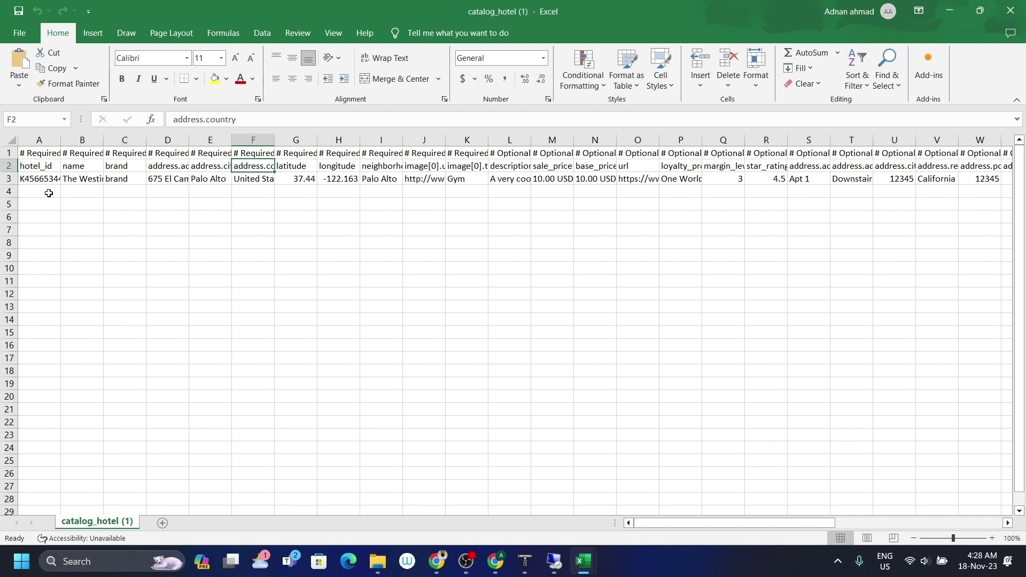
{"action": "key", "text": "Right"}
{"action": "key", "text": "Right"}
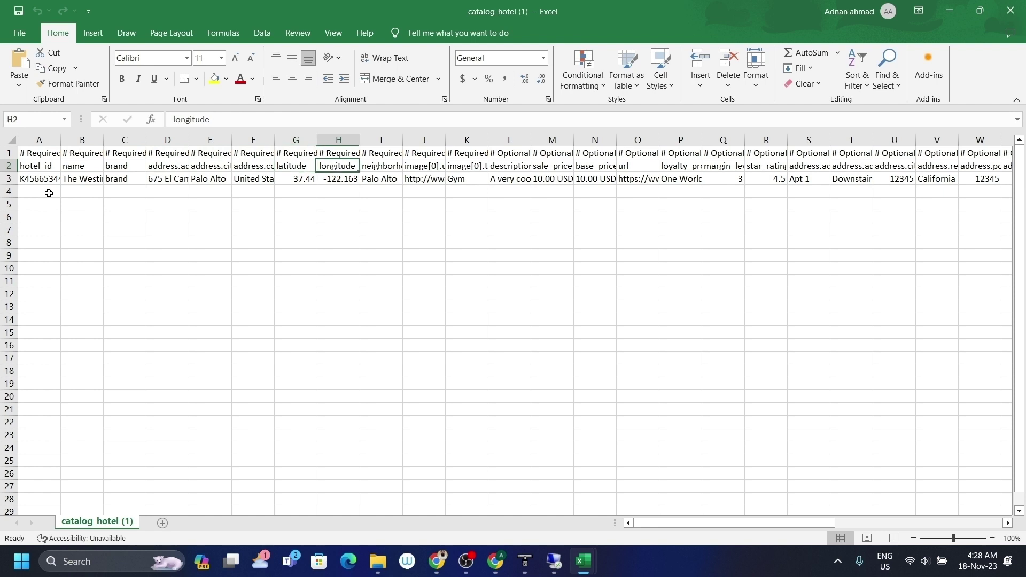
{"action": "key", "text": "Right"}
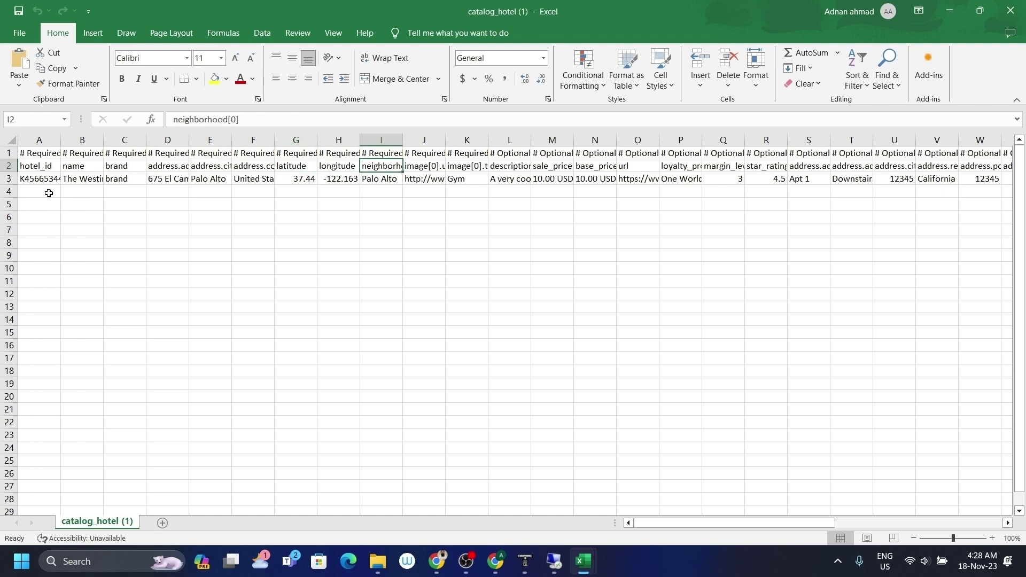
{"action": "key", "text": "Right"}
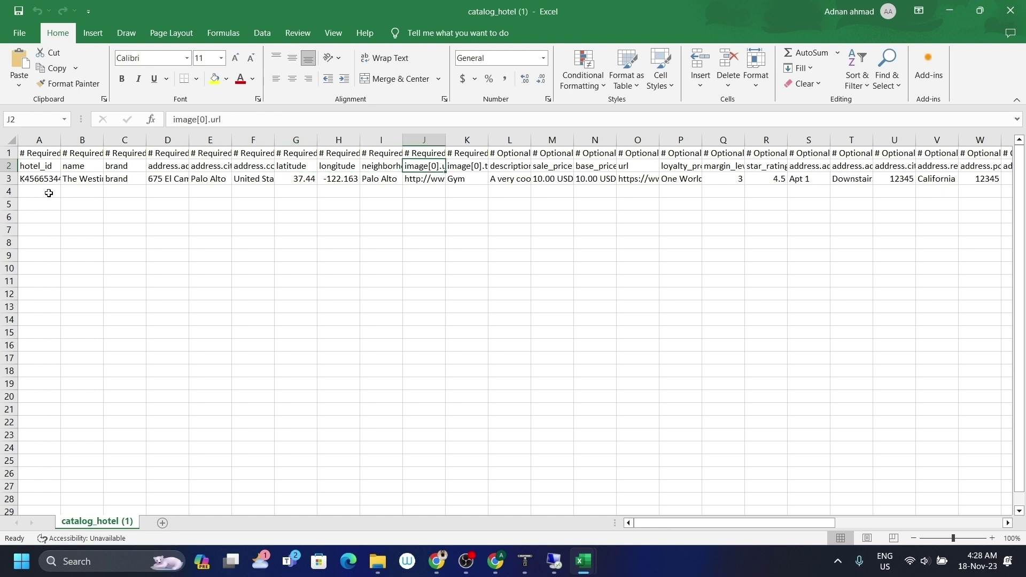
{"action": "key", "text": "Right"}
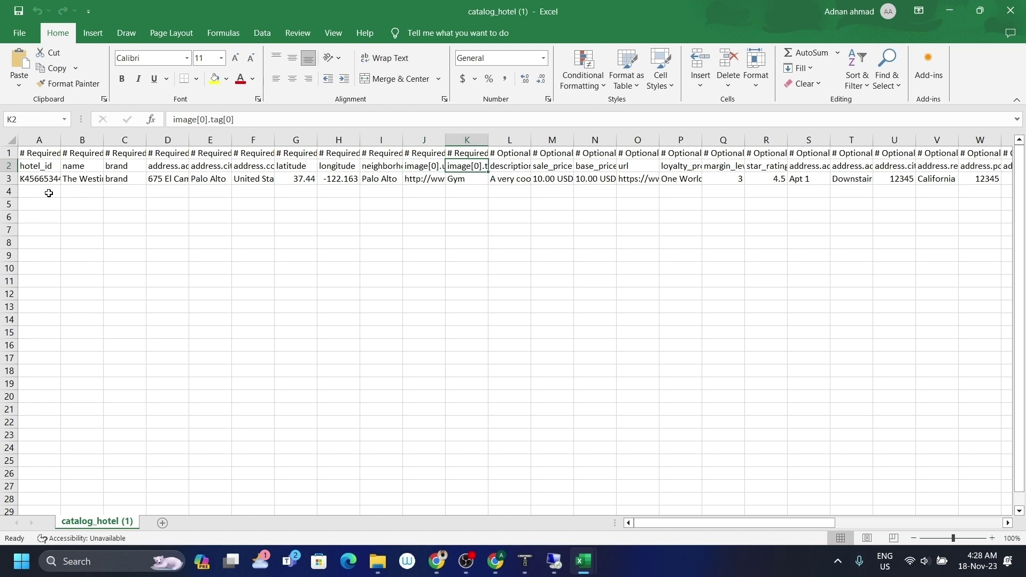
{"action": "key", "text": "Right"}
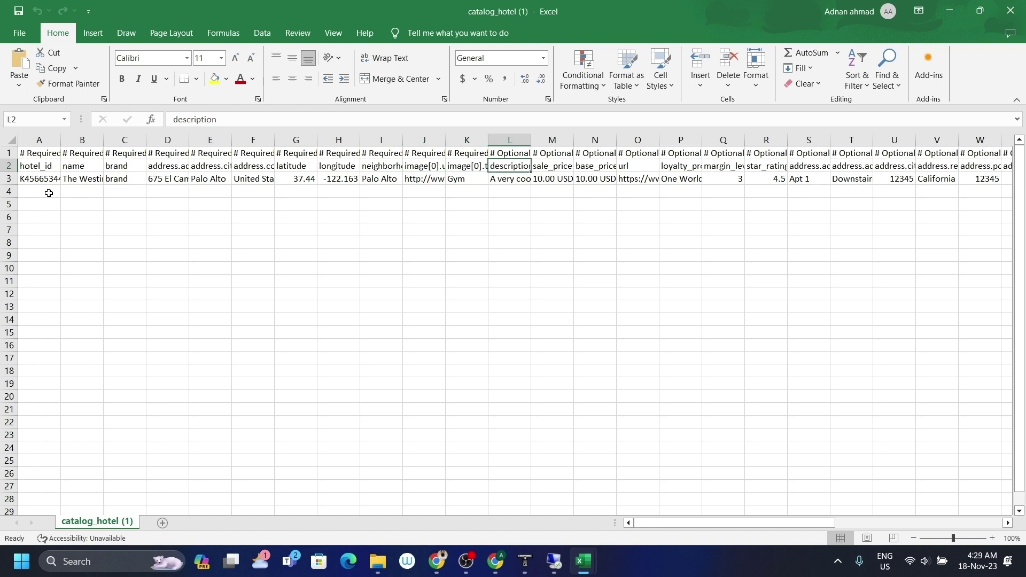
{"action": "key", "text": "Left"}
{"action": "key", "text": "Home"}
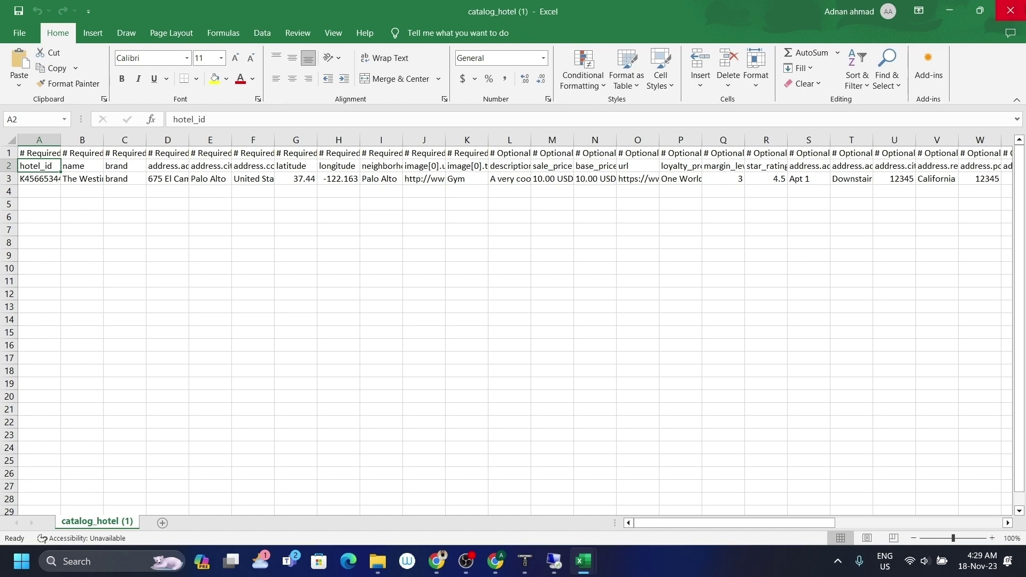
Close the workbook and upload catalog_hotel (1).csv from Downloads as the Catalog_hotels data feed, with USD as default currency
{"action": "left_click", "coordinate": [1010, 10]}
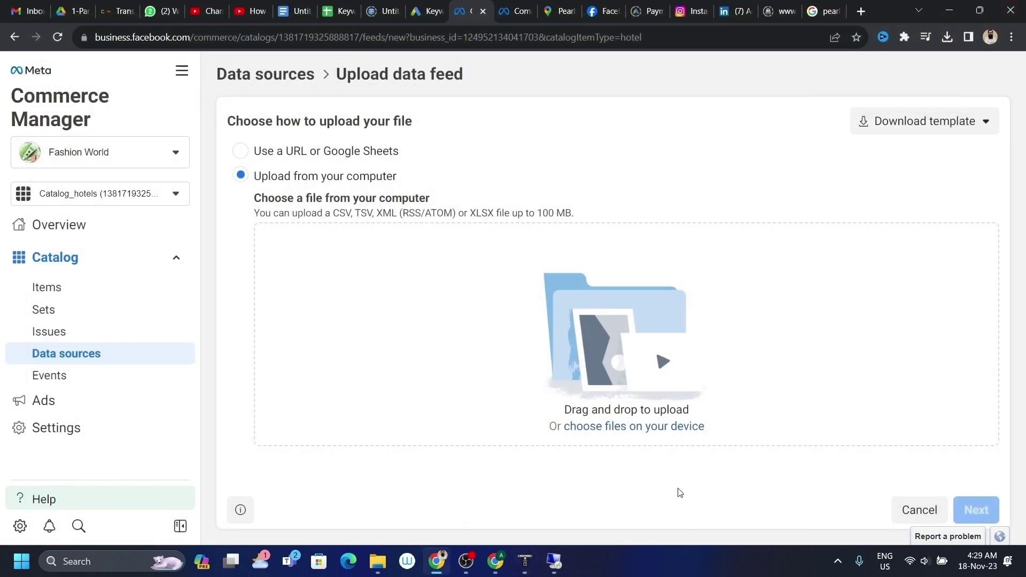
{"action": "left_click", "coordinate": [620, 350]}
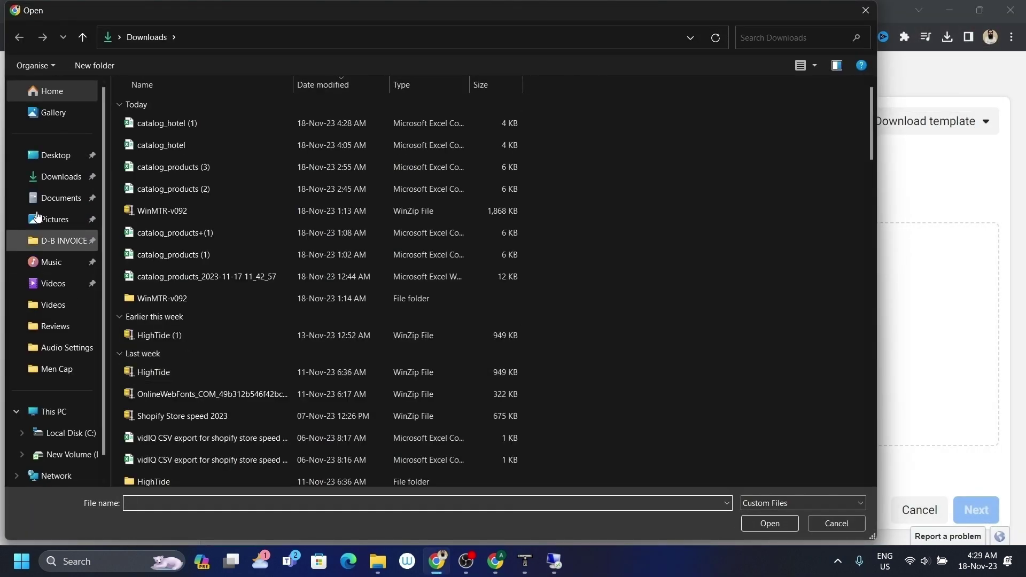
{"action": "left_click", "coordinate": [143, 128]}
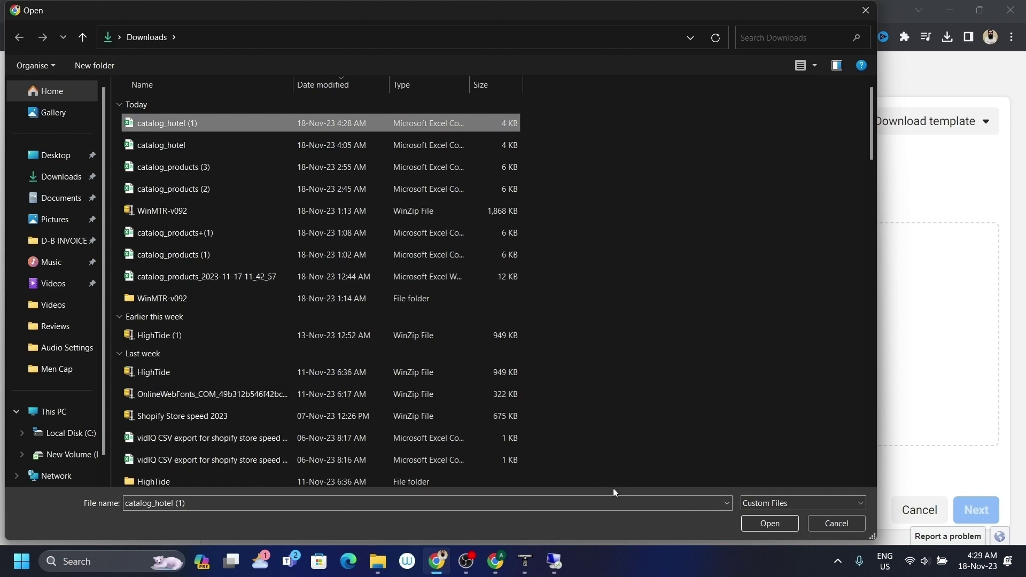
{"action": "left_click", "coordinate": [769, 524]}
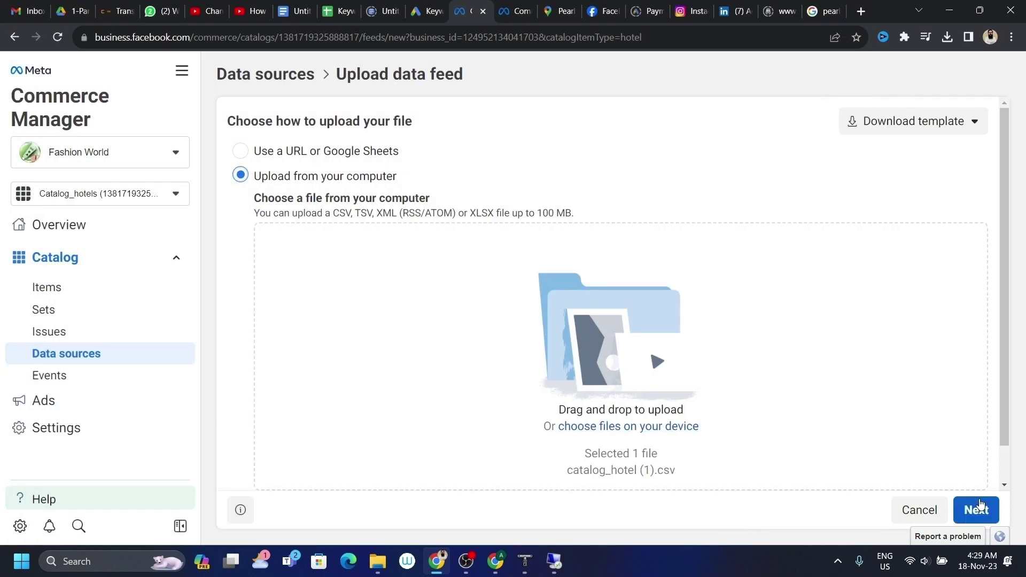
{"action": "left_click", "coordinate": [969, 507]}
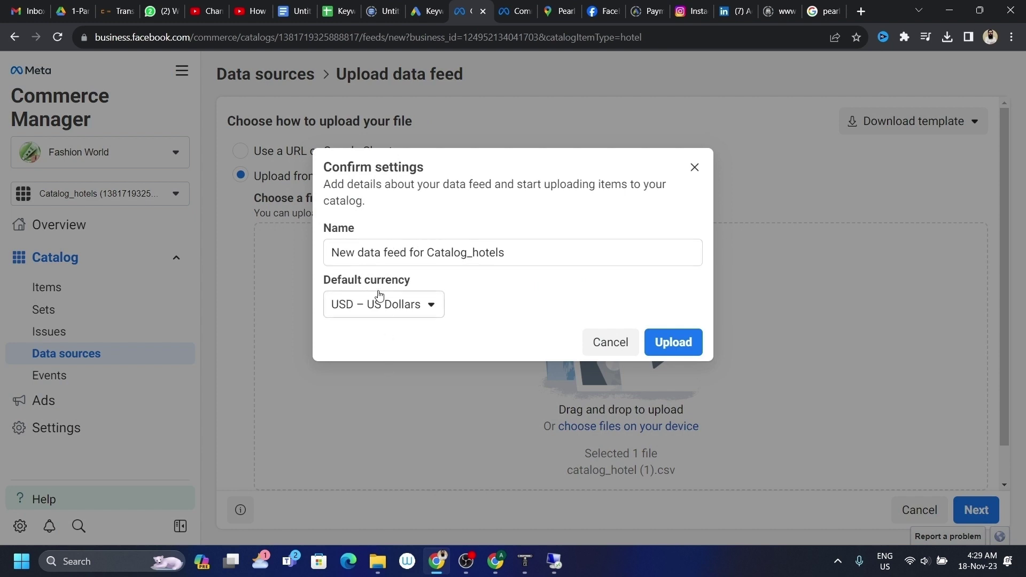
{"action": "left_click", "coordinate": [673, 342]}
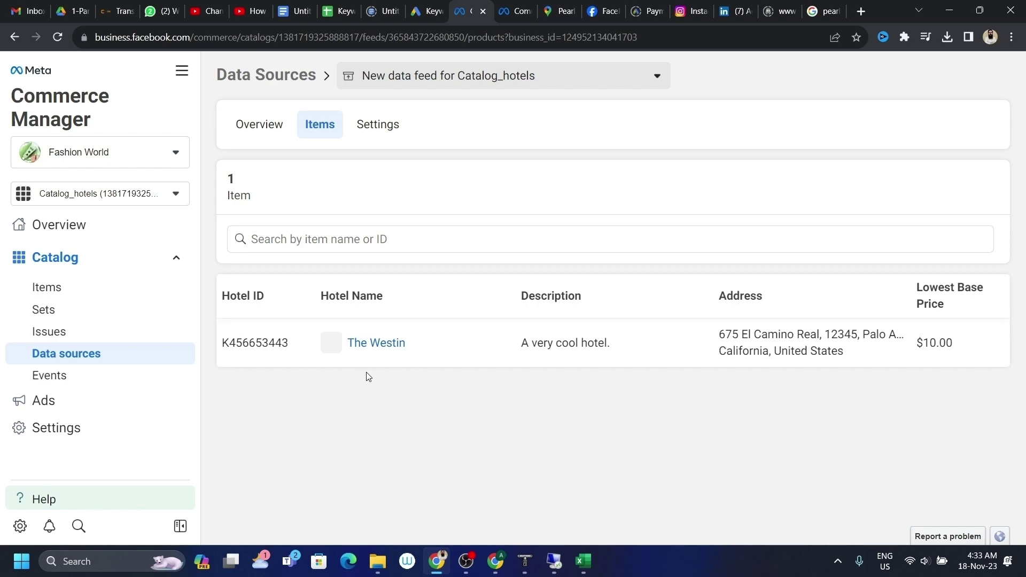
Switch to the catalog_hotel (1) workbook in Excel and fill the hotel_id from row 3 down into cell A4
{"action": "key", "text": "alt+Tab"}
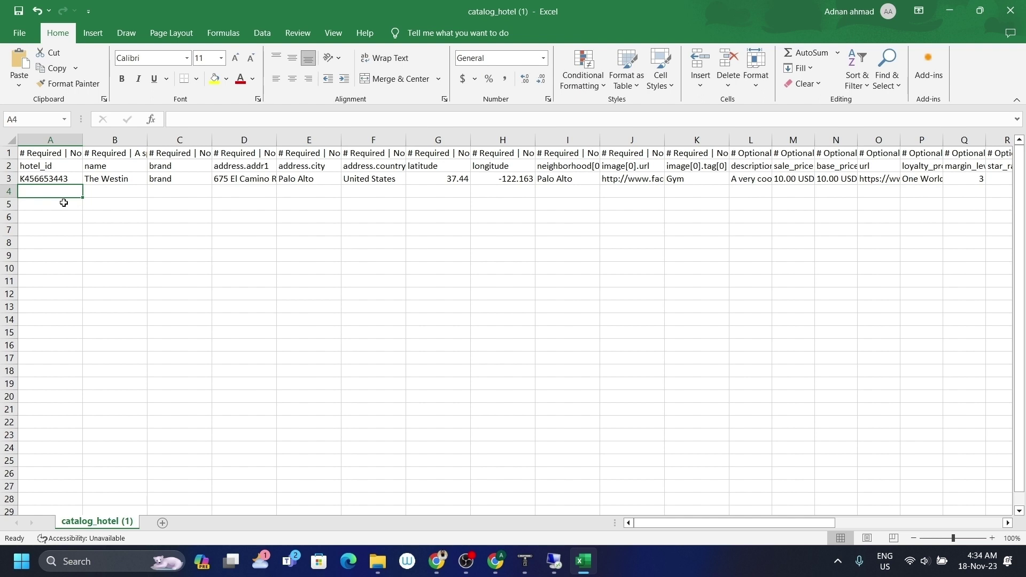
{"action": "key", "text": "Up"}
{"action": "key", "text": "shift+space"}
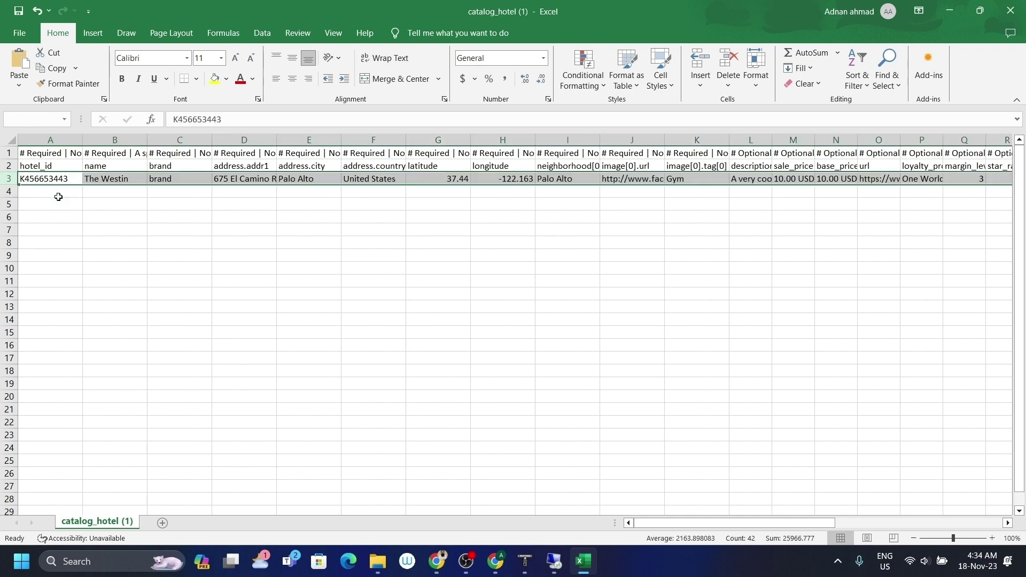
{"action": "left_click", "coordinate": [58, 197]}
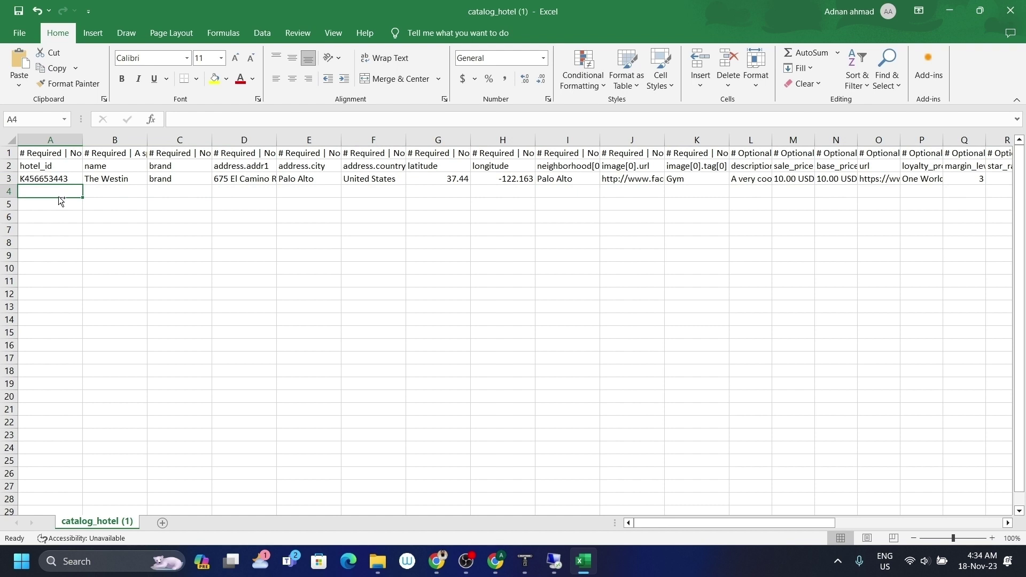
{"action": "key", "text": "ctrl+d"}
{"action": "key", "text": "Tab"}
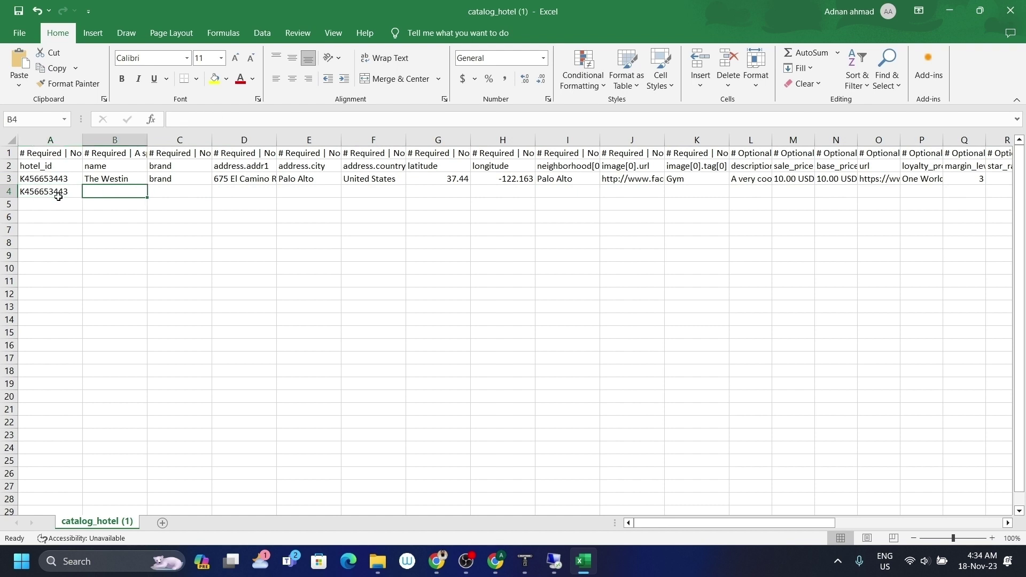
Fill in row 4 with the name Pearl Continental and the brand value brand
{"action": "type", "text": "Pearl Contin"}
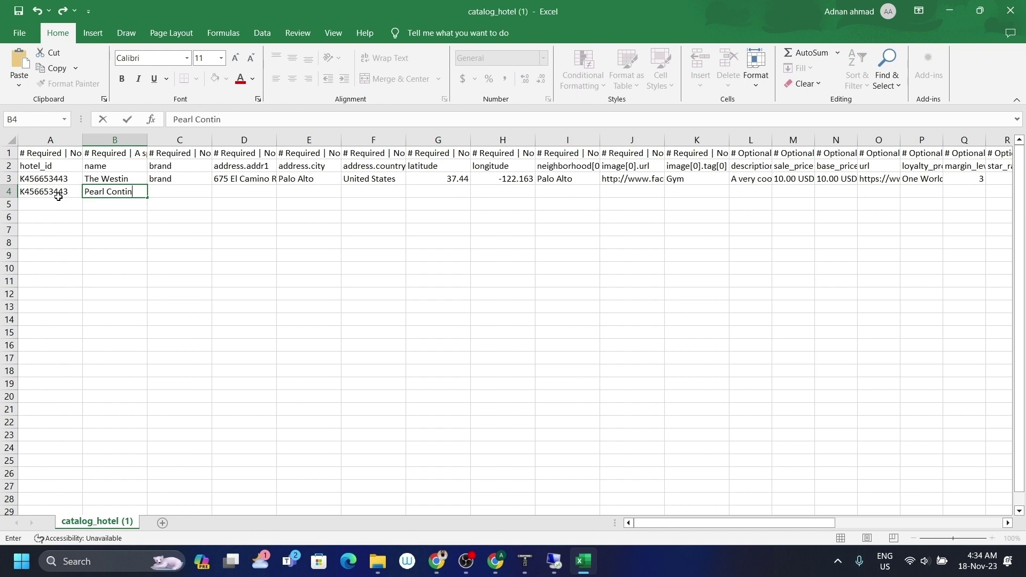
{"action": "type", "text": "ental"}
{"action": "key", "text": "Tab"}
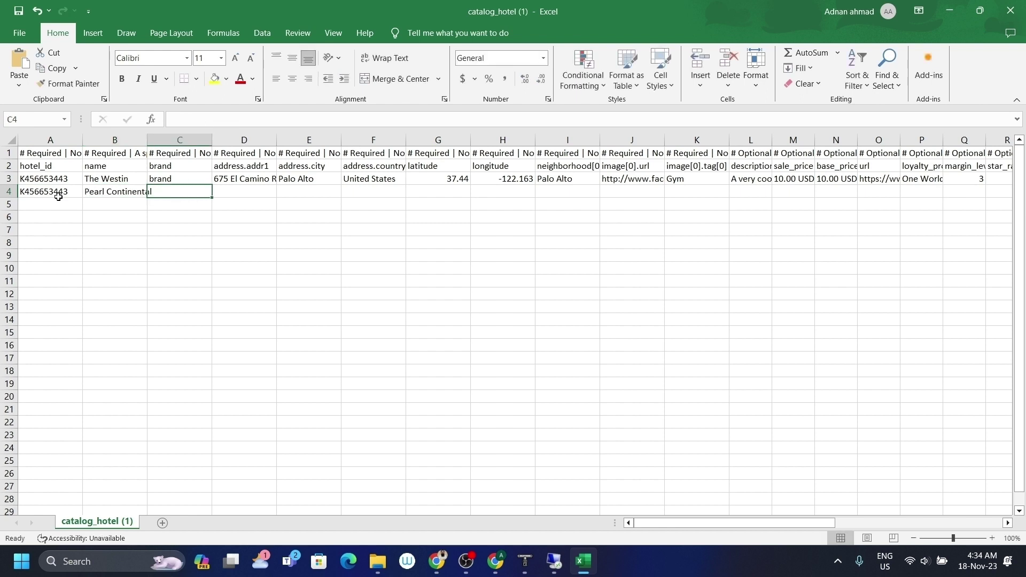
{"action": "type", "text": "brand"}
{"action": "key", "text": "Tab"}
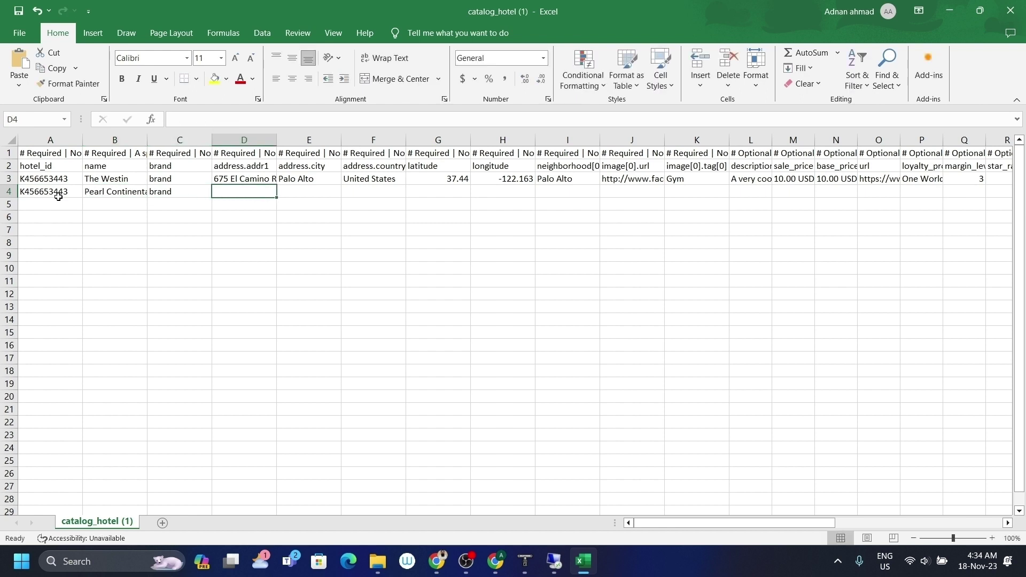
Switch to Chrome, search Google for pearl continental lahore, and copy the hotel's address from the business details
{"action": "key", "text": "Up"}
{"action": "key", "text": "alt+Tab"}
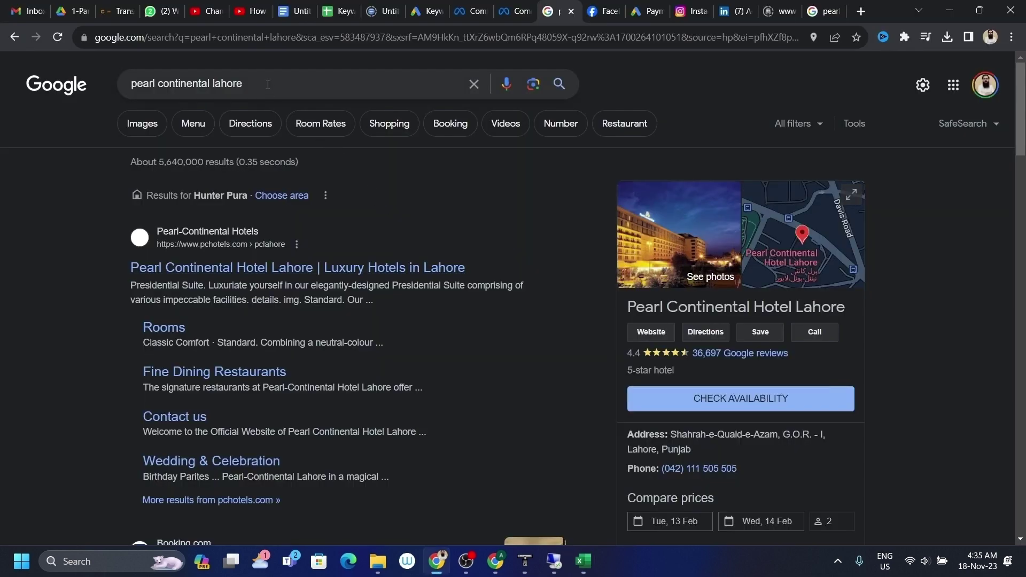
{"action": "left_click", "coordinate": [268, 84]}
{"action": "key", "text": "Return"}
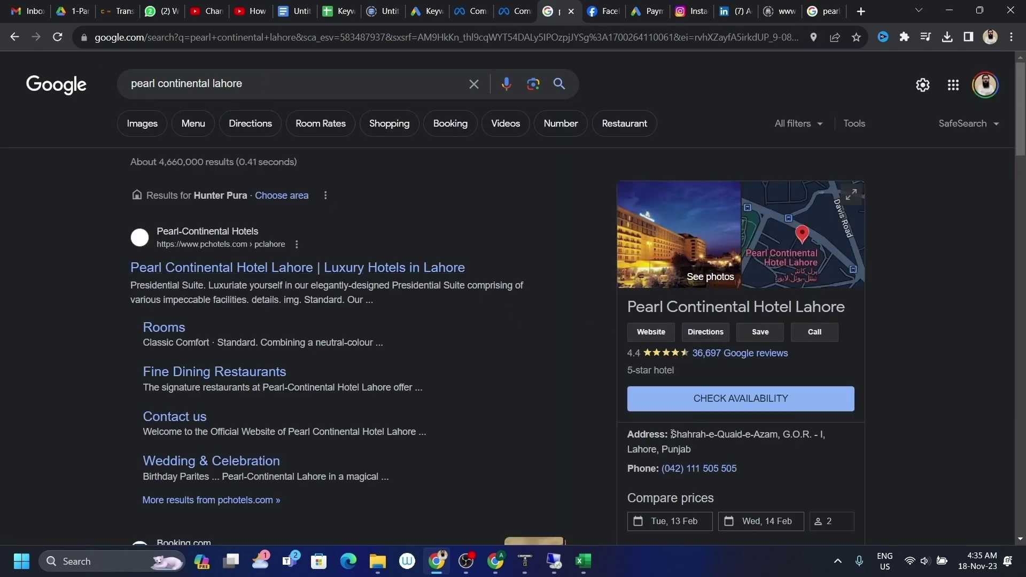
{"action": "left_click_drag", "start_coordinate": [672, 434], "coordinate": [694, 449]}
{"action": "key", "text": "ctrl+c"}
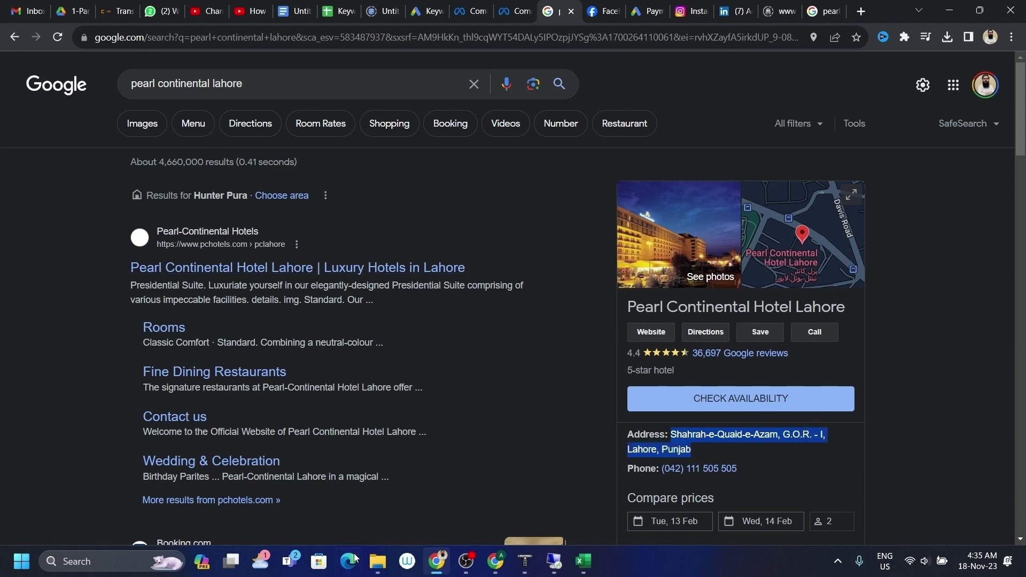
Return to the Excel workbook and paste the hotel's address into the address.addr1 cell D4
{"action": "left_click", "coordinate": [582, 561]}
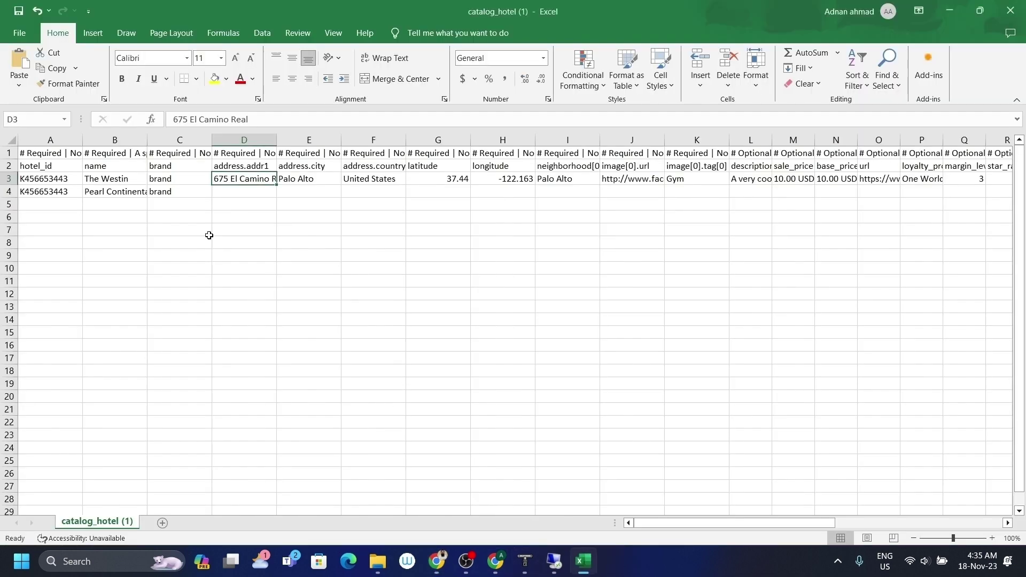
{"action": "left_click", "coordinate": [240, 189]}
{"action": "key", "text": "ctrl+v"}
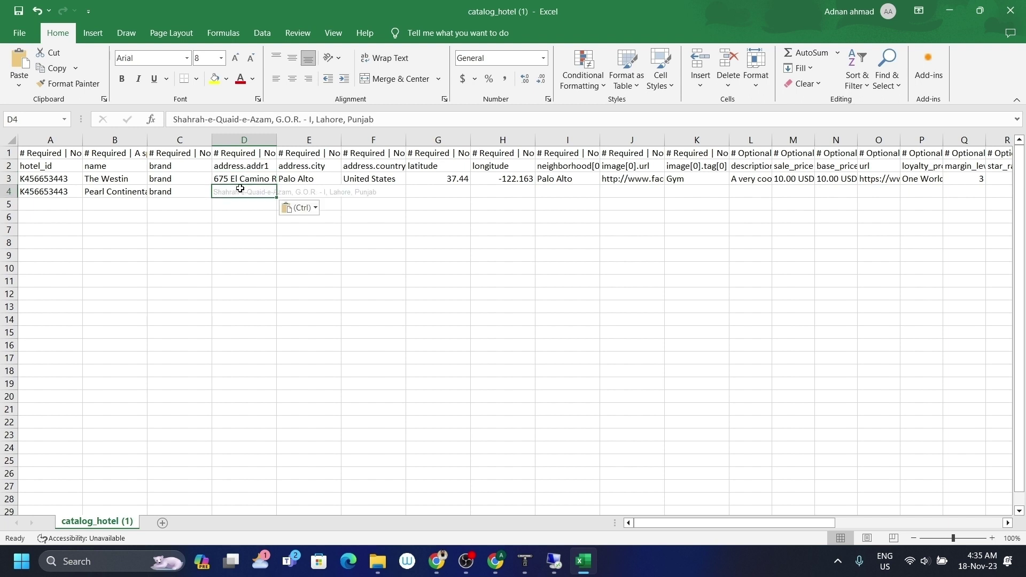
{"action": "key", "text": "Tab"}
Format the pasted address in cell D4 as black Calibri, size 11, to match the row above
{"action": "left_click", "coordinate": [239, 190]}
{"action": "left_click", "coordinate": [252, 80]}
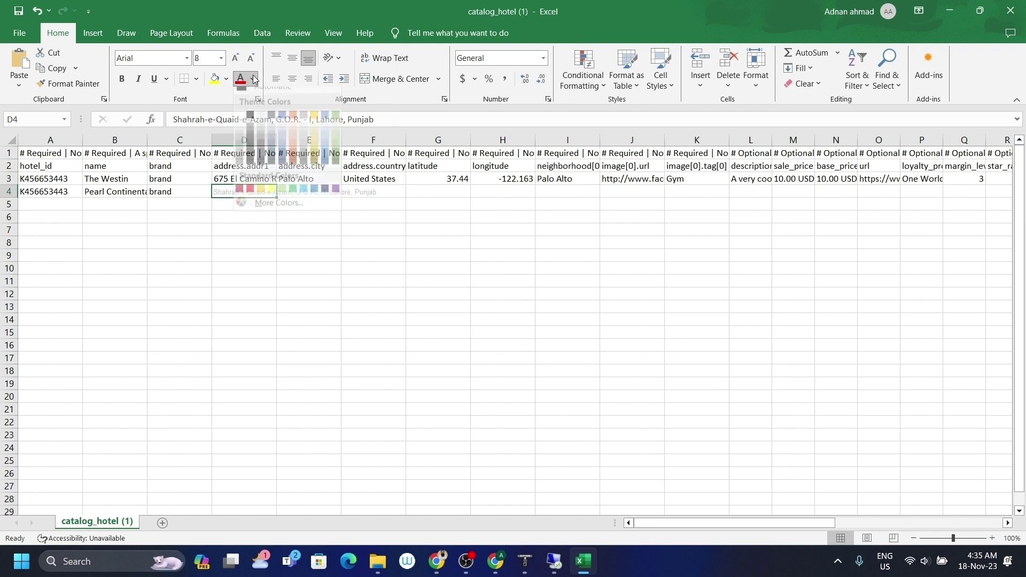
{"action": "left_click", "coordinate": [252, 116]}
{"action": "left_click", "coordinate": [199, 58]}
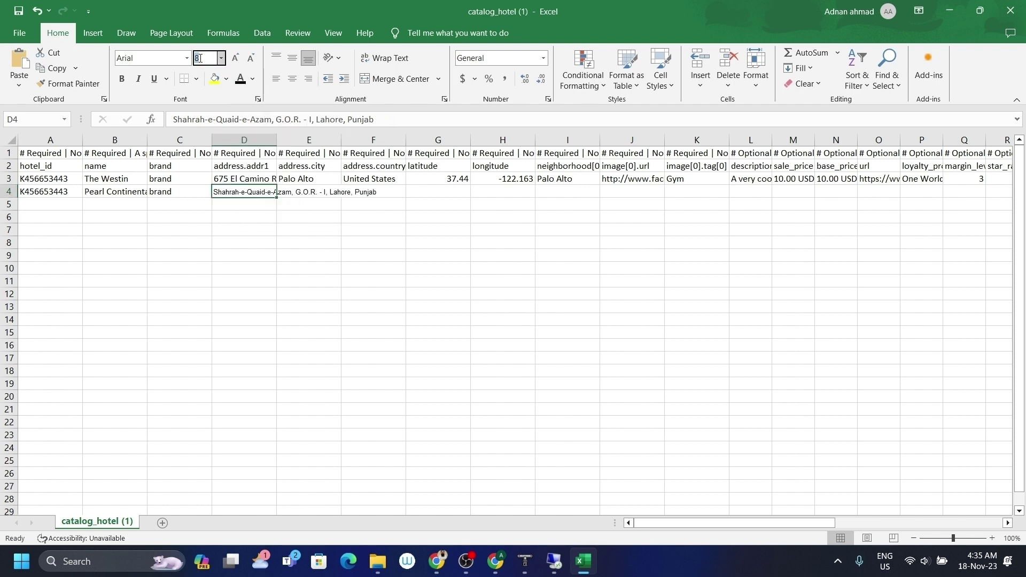
{"action": "type", "text": "11"}
{"action": "key", "text": "Return"}
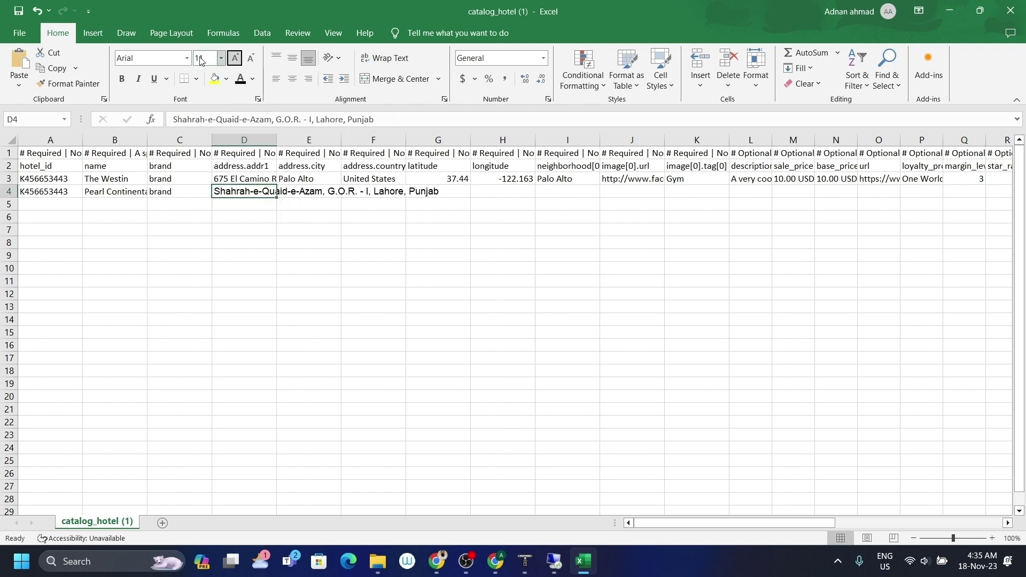
{"action": "left_click", "coordinate": [244, 180]}
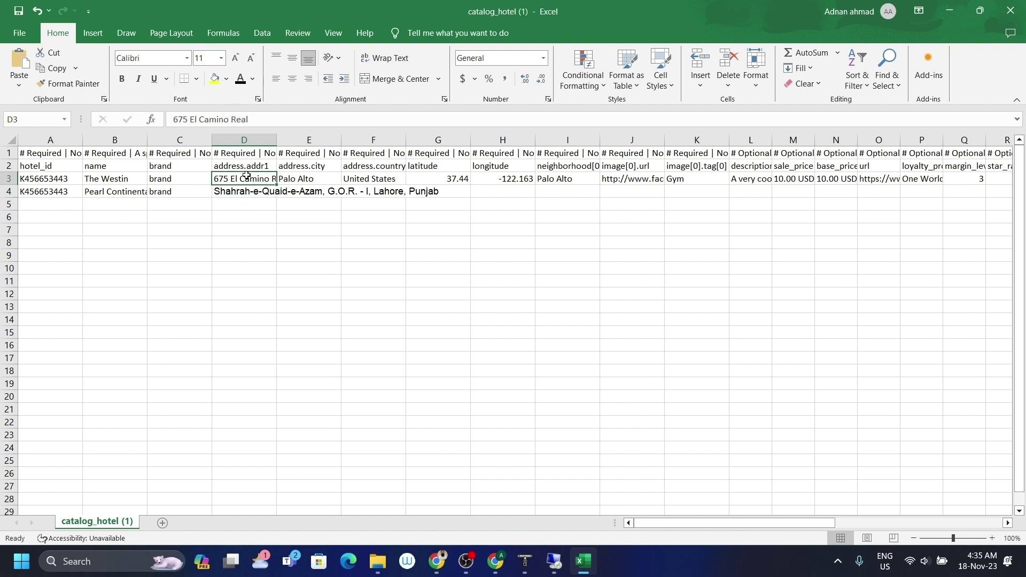
{"action": "left_click", "coordinate": [242, 191]}
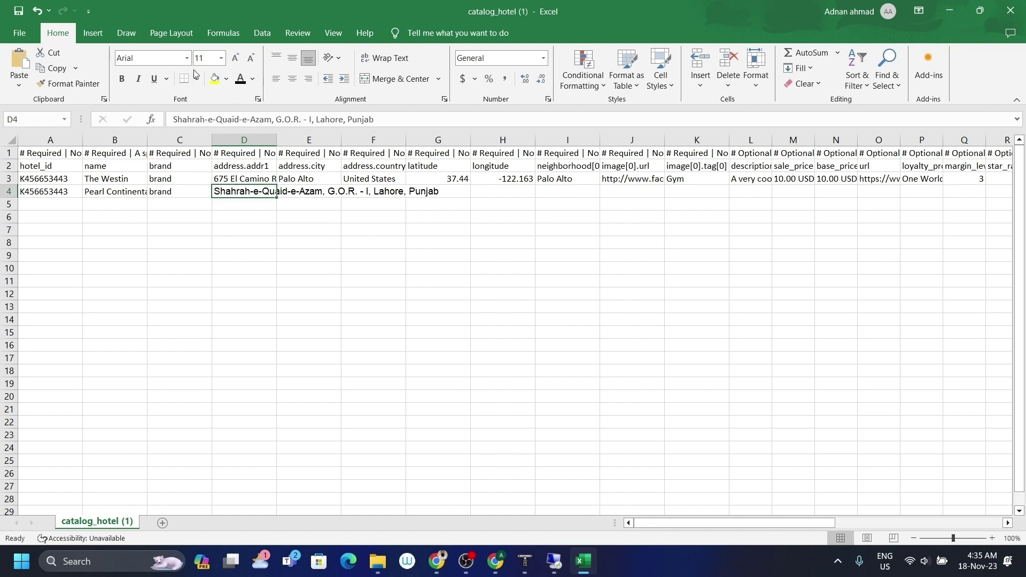
{"action": "left_click", "coordinate": [187, 58]}
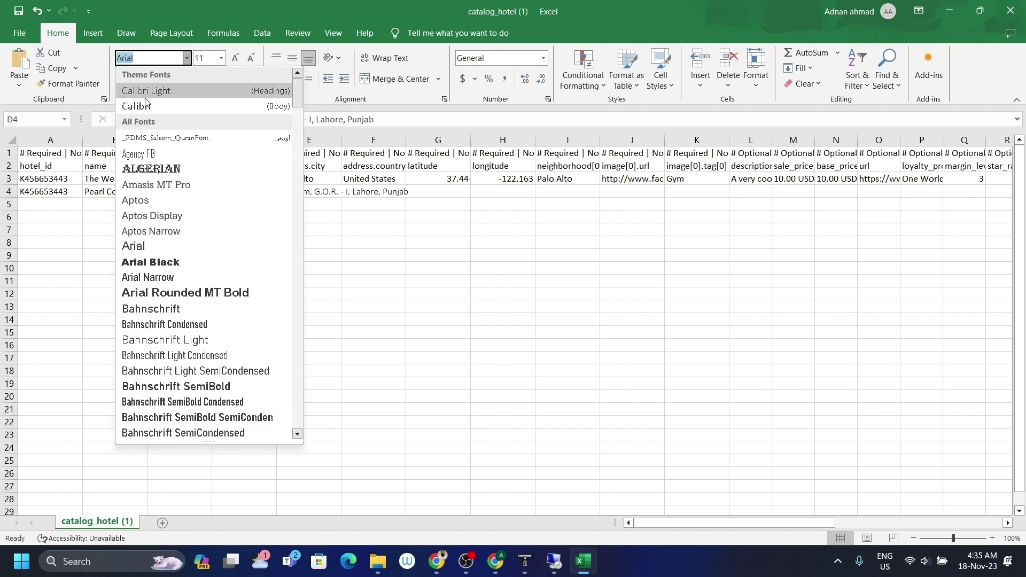
{"action": "left_click", "coordinate": [142, 103]}
Fill in row 4 with the city Lahore and the country Pakistan
{"action": "left_click", "coordinate": [317, 191]}
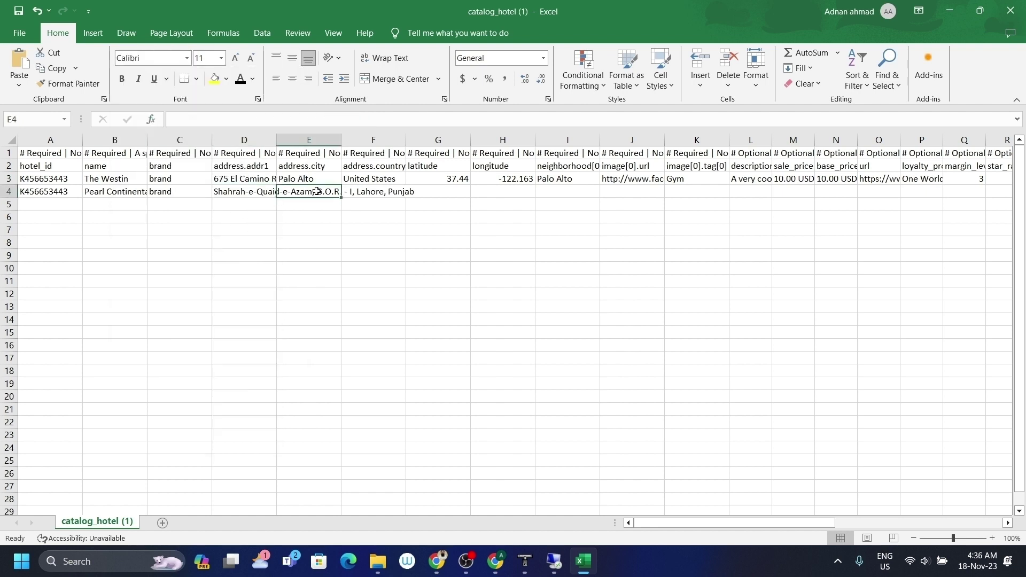
{"action": "type", "text": "Lahore"}
{"action": "key", "text": "Tab"}
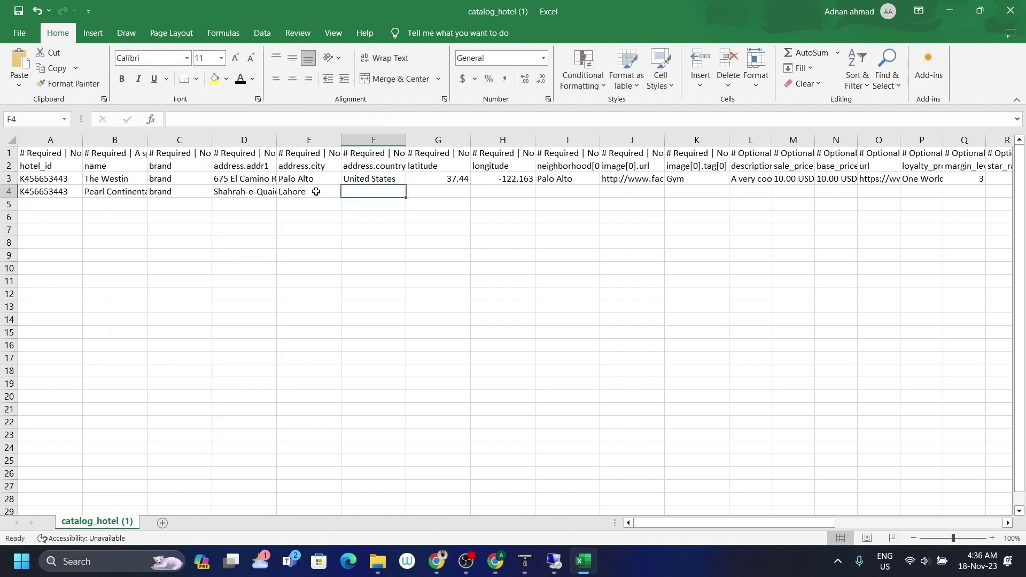
{"action": "type", "text": "Pakistan"}
{"action": "key", "text": "Tab"}
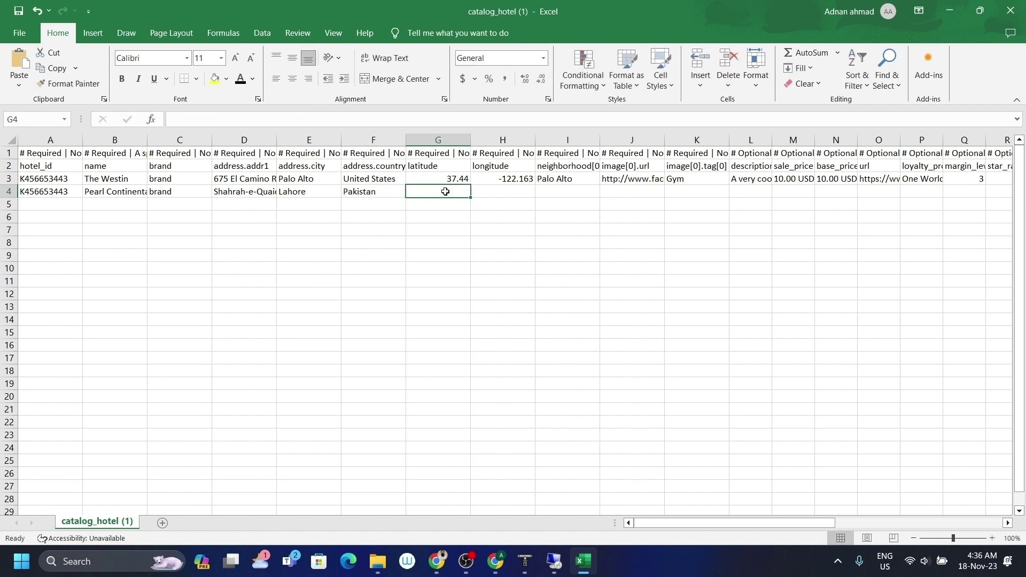
Switch to Chrome, search Google for pearl continental lahore latitude and longitude, and copy the latitude 31.5525
{"action": "key", "text": "alt+Tab"}
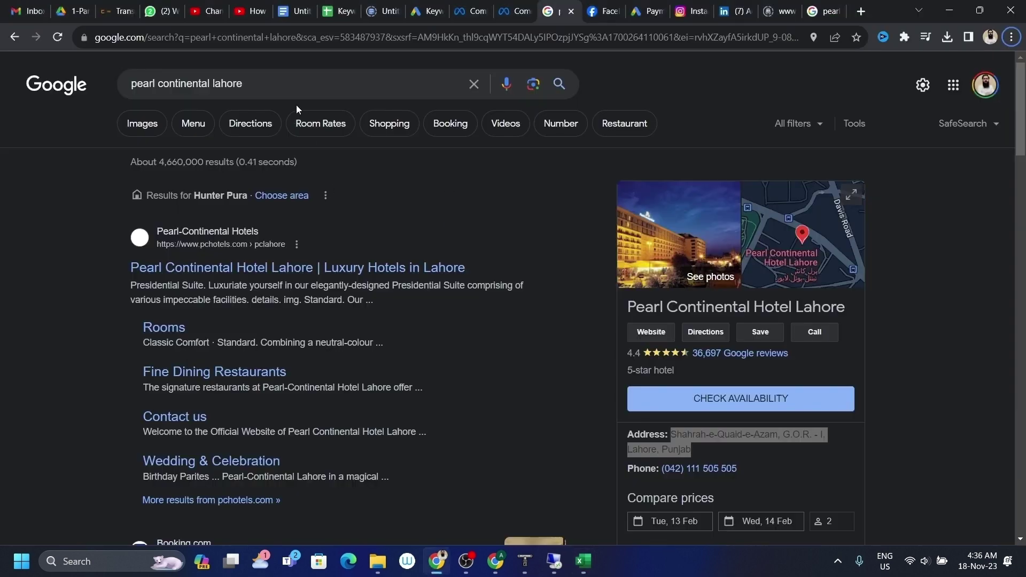
{"action": "left_click", "coordinate": [312, 94]}
{"action": "type", "text": "lahore la"}
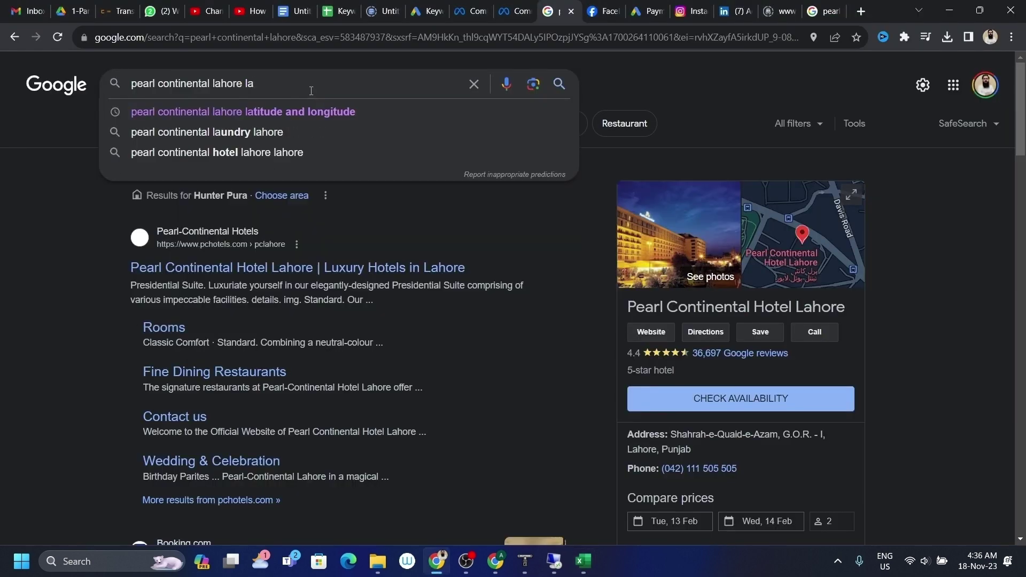
{"action": "key", "text": "Down"}
{"action": "key", "text": "Return"}
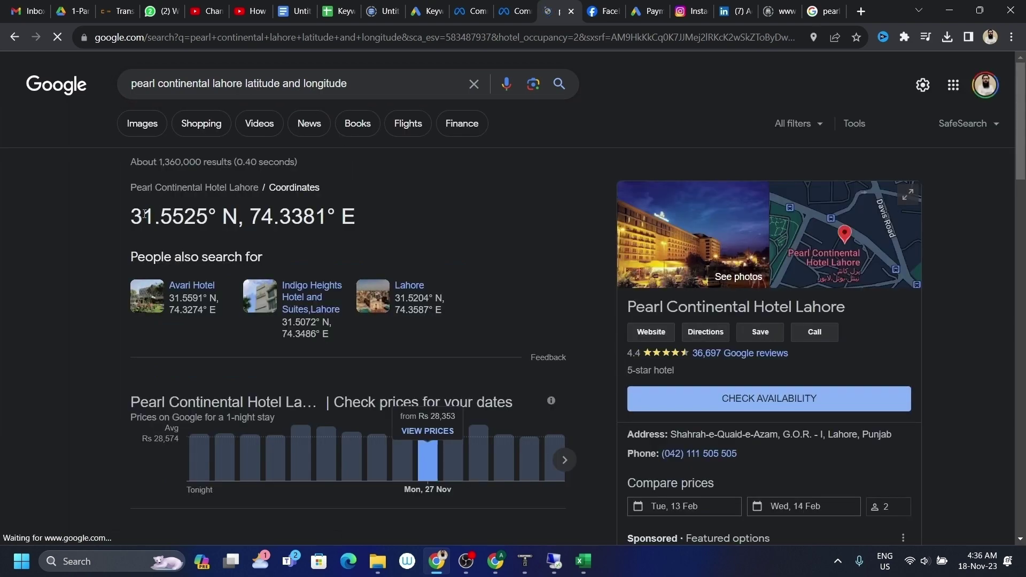
{"action": "left_click_drag", "start_coordinate": [132, 217], "coordinate": [207, 216]}
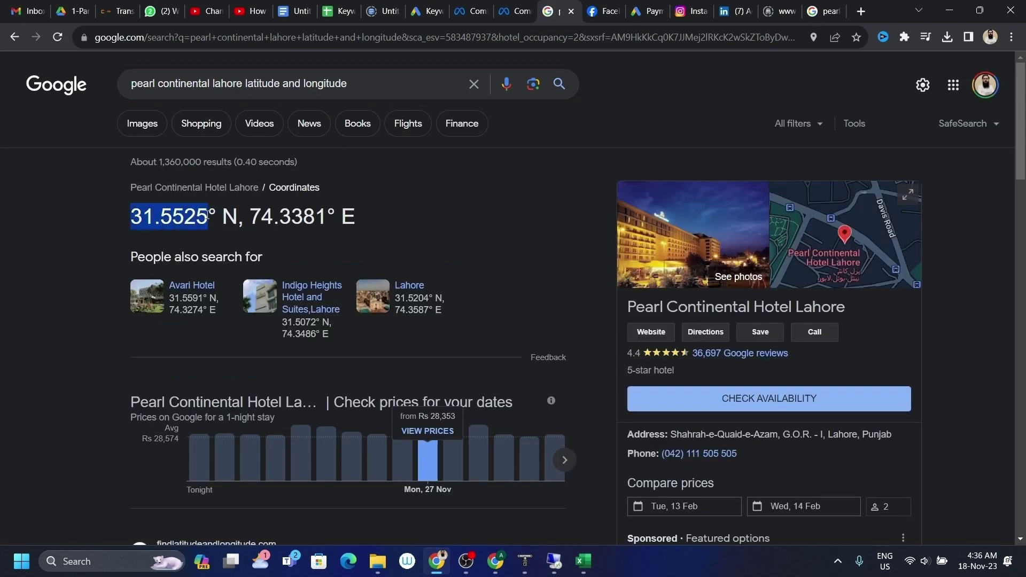
{"action": "key", "text": "ctrl+c"}
Return to Excel, paste the latitude into cell G4, and format it as black Calibri, size 11
{"action": "key", "text": "alt+Tab"}
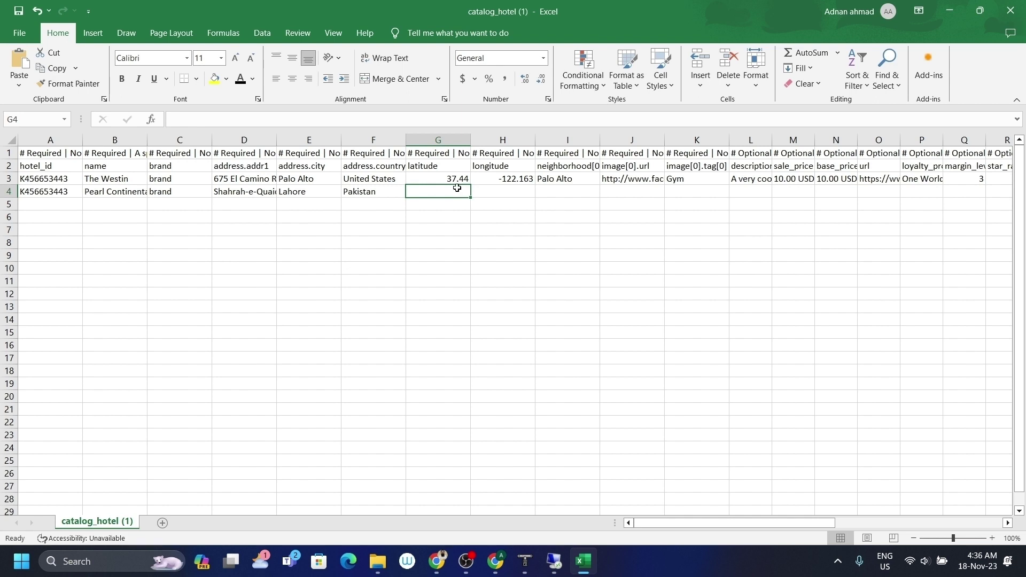
{"action": "key", "text": "ctrl+v"}
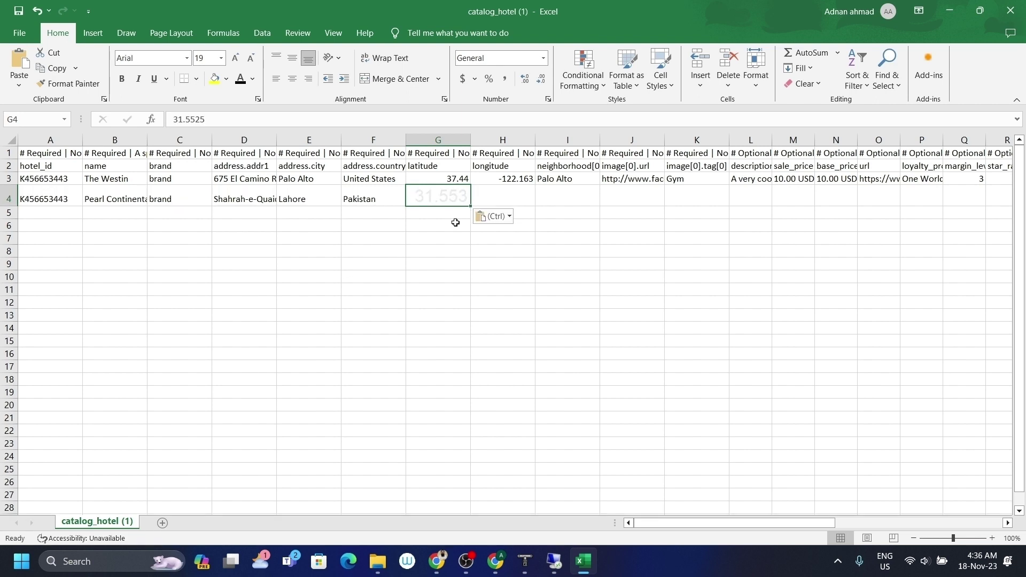
{"action": "left_click", "coordinate": [220, 57]}
{"action": "left_click", "coordinate": [220, 88]}
{"action": "left_click", "coordinate": [186, 58]}
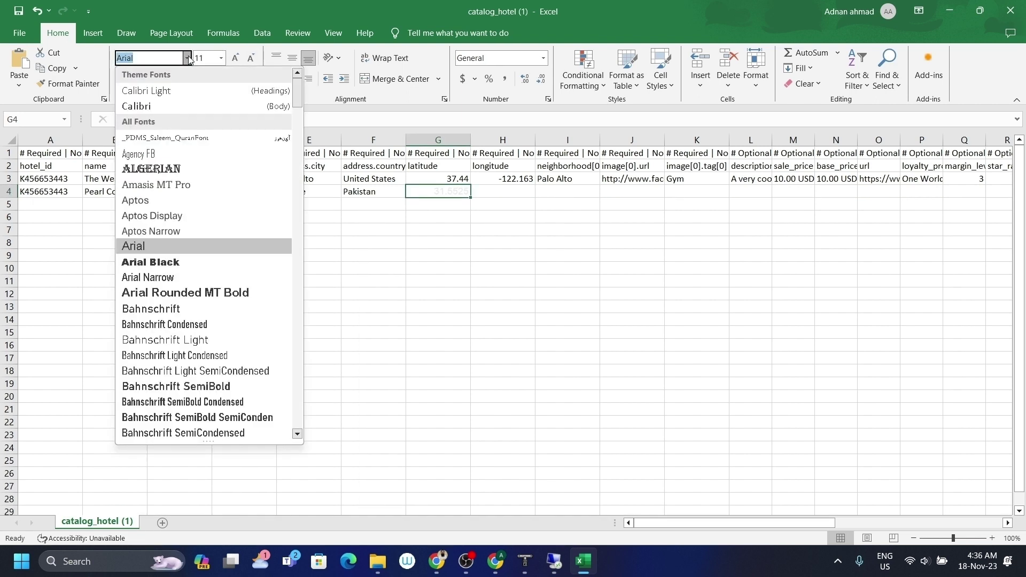
{"action": "left_click", "coordinate": [161, 106]}
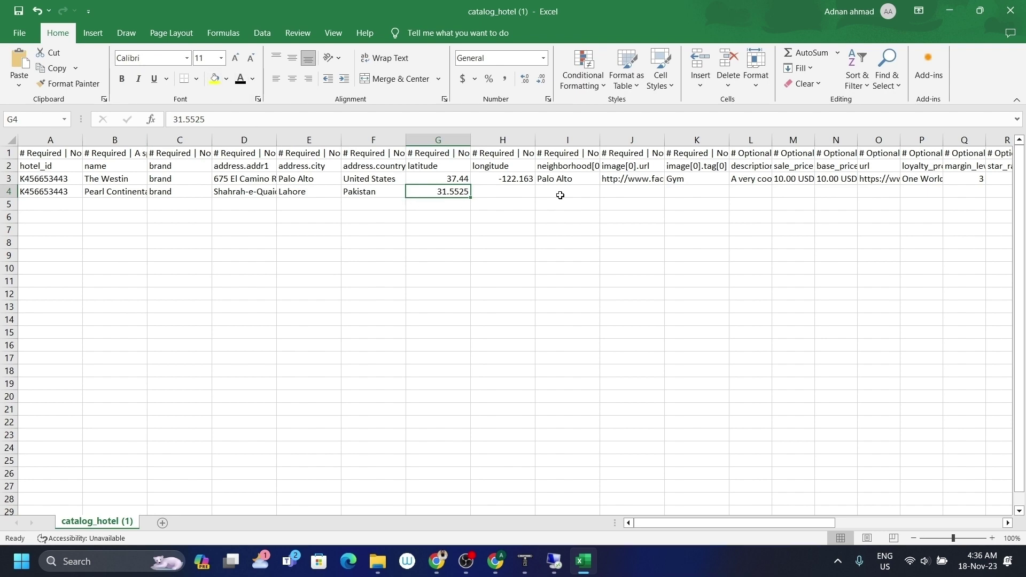
Copy the longitude 74.3381 from the Google results in Chrome and paste it into Excel cell H4
{"action": "left_click", "coordinate": [515, 190]}
{"action": "key", "text": "alt+Tab"}
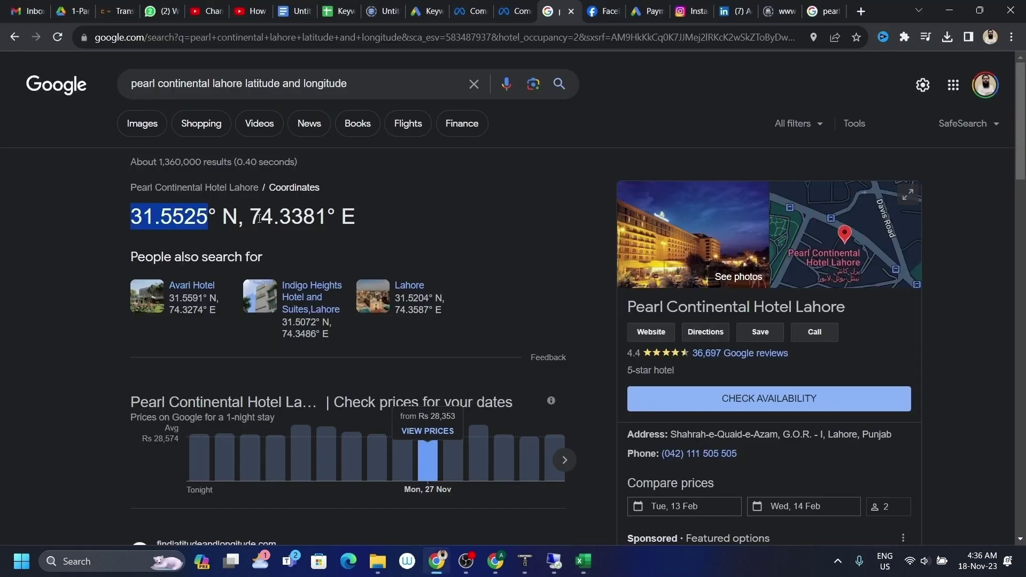
{"action": "left_click_drag", "start_coordinate": [250, 216], "coordinate": [325, 220]}
{"action": "key", "text": "alt+Tab"}
{"action": "key", "text": "ctrl+v"}
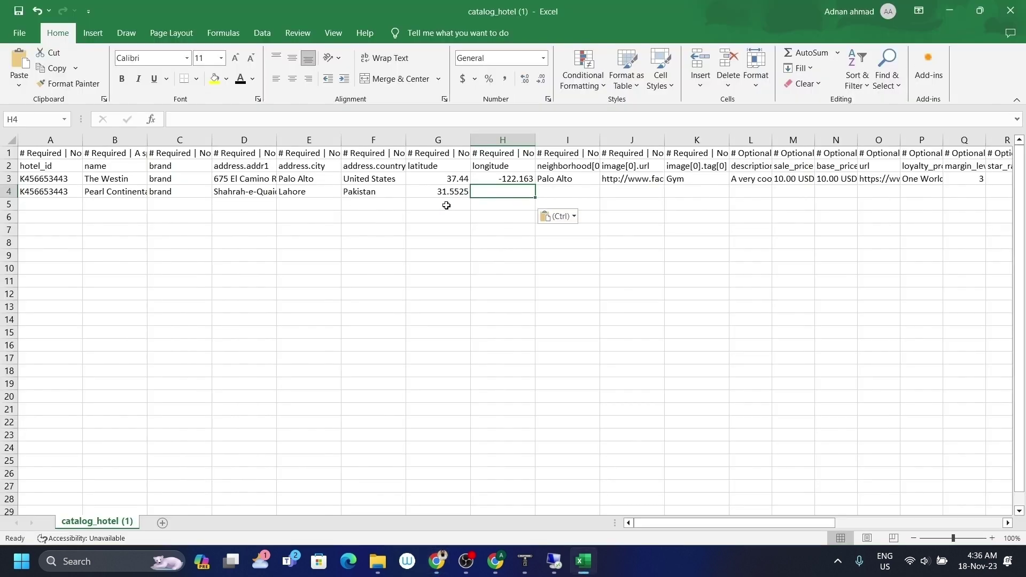
Format the longitude in cell H4 as black Calibri, size 11
{"action": "left_click", "coordinate": [251, 64]}
{"action": "left_click", "coordinate": [251, 65]}
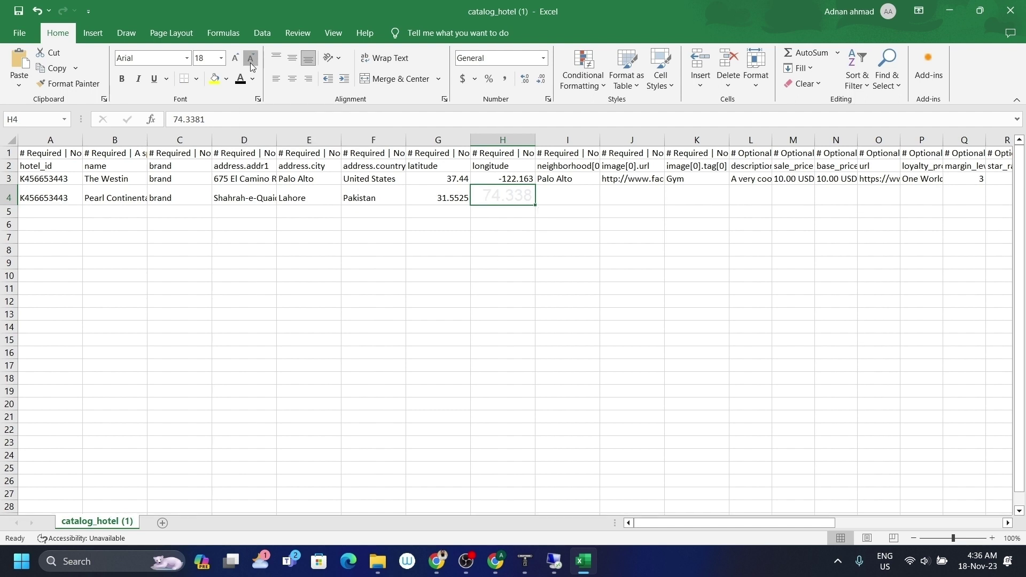
{"action": "left_click", "coordinate": [252, 64]}
{"action": "left_click", "coordinate": [251, 65]}
{"action": "left_click", "coordinate": [252, 65]}
{"action": "left_click", "coordinate": [252, 65]}
{"action": "left_click", "coordinate": [235, 57]}
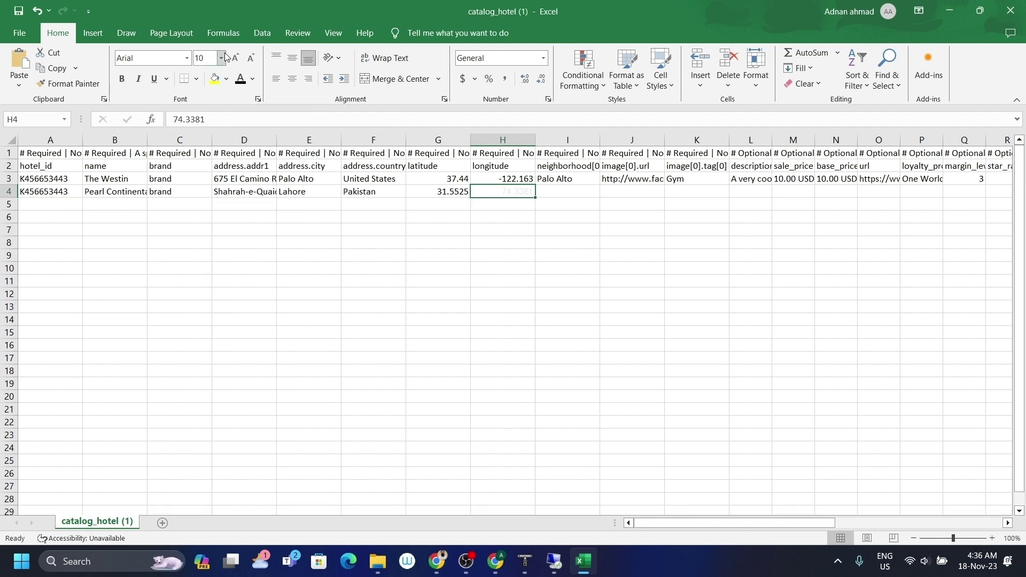
{"action": "left_click", "coordinate": [187, 57]}
{"action": "left_click", "coordinate": [126, 107]}
{"action": "left_click", "coordinate": [241, 79]}
Switch to Chrome, open the hotel's location in Google Maps, and show nearby hotels to identify its neighborhood for cell I4
{"action": "left_click", "coordinate": [565, 191]}
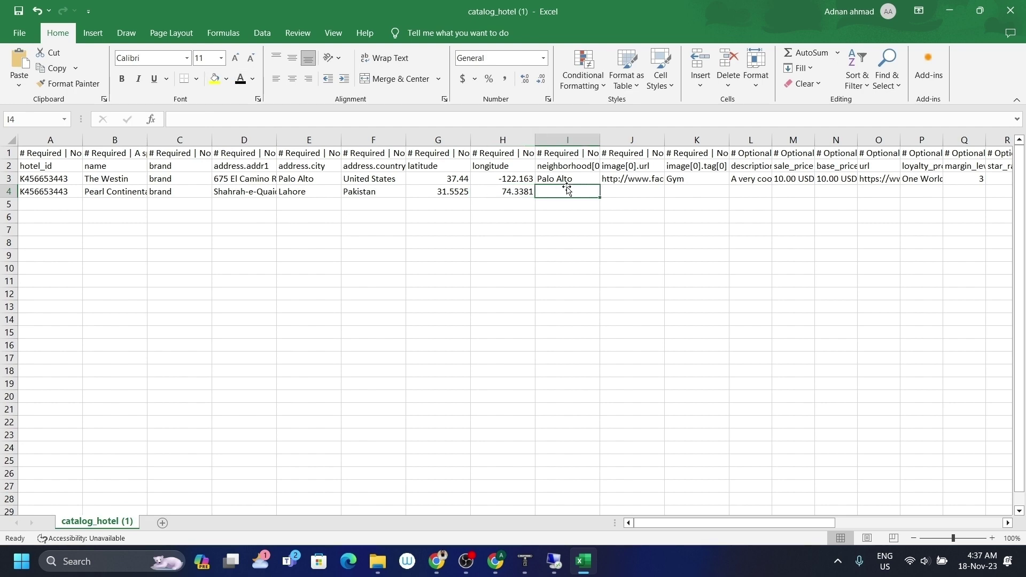
{"action": "key", "text": "alt+Tab"}
{"action": "left_click", "coordinate": [401, 255]}
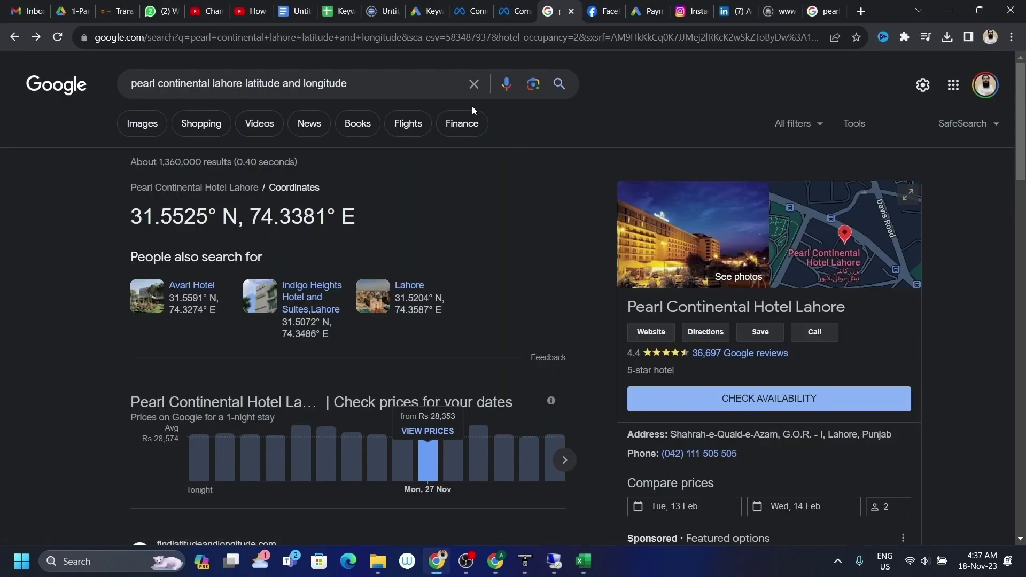
{"action": "left_click", "coordinate": [846, 243]}
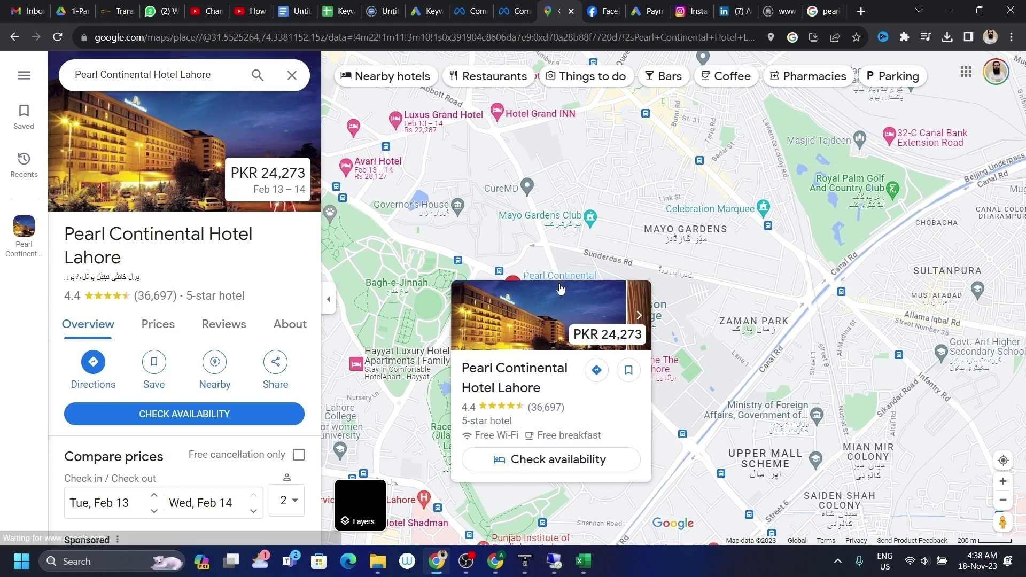
{"action": "left_click", "coordinate": [368, 76]}
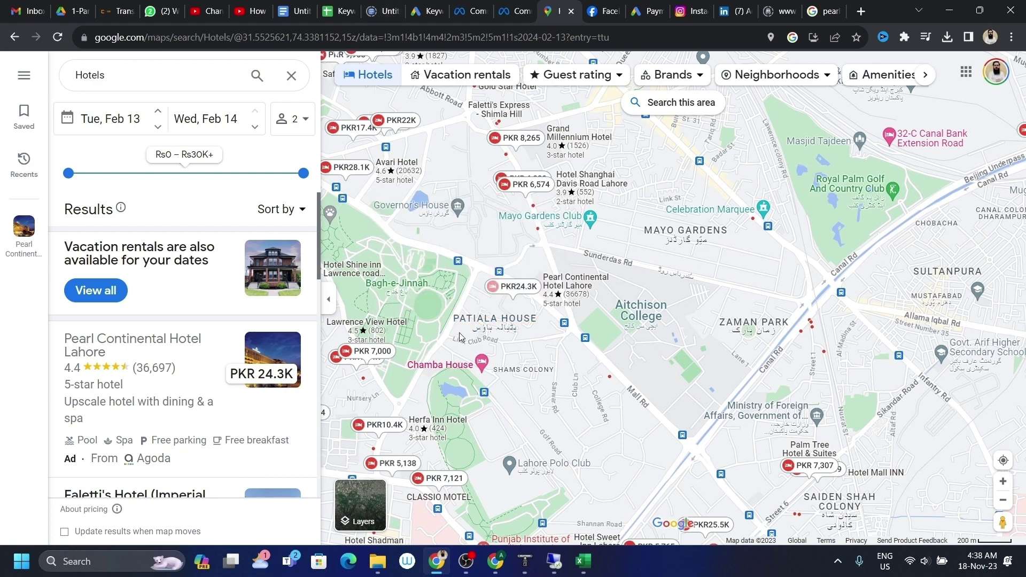
Return to Excel and enter patiala house as the neighborhood in cell I4
{"action": "left_click", "coordinate": [583, 561]}
{"action": "type", "text": "p"}
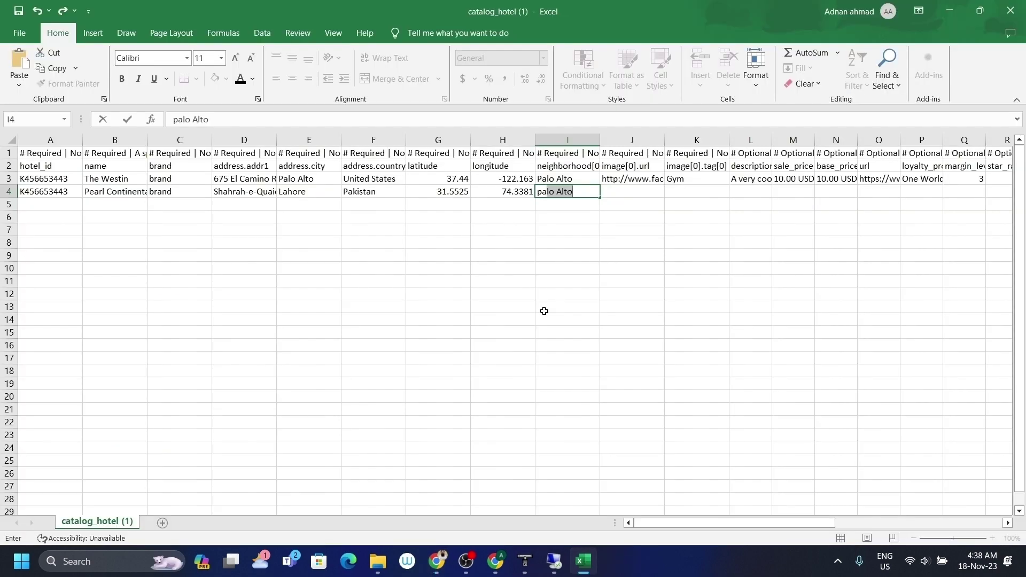
{"action": "type", "text": "atiala house"}
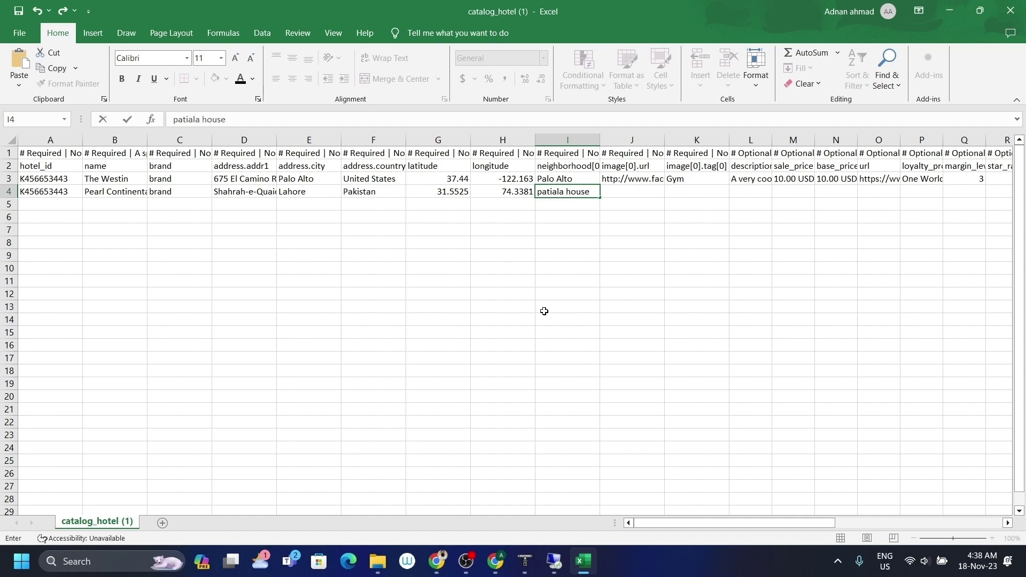
{"action": "left_click", "coordinate": [609, 178]}
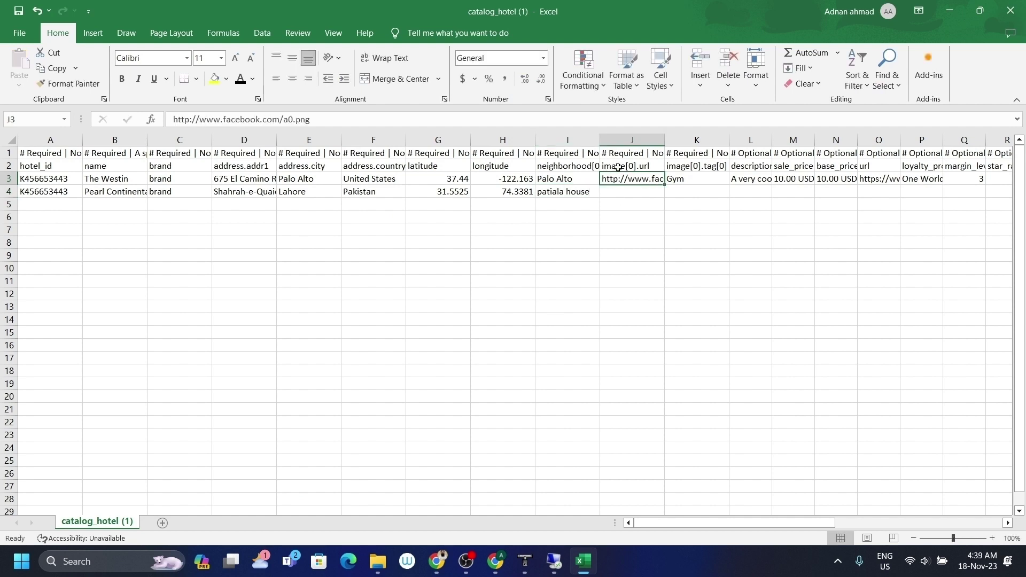
Check the sample entries in the image[0].url and image[0].tag[0] columns and enter gym as the image tag in cell K4
{"action": "left_click", "coordinate": [618, 167]}
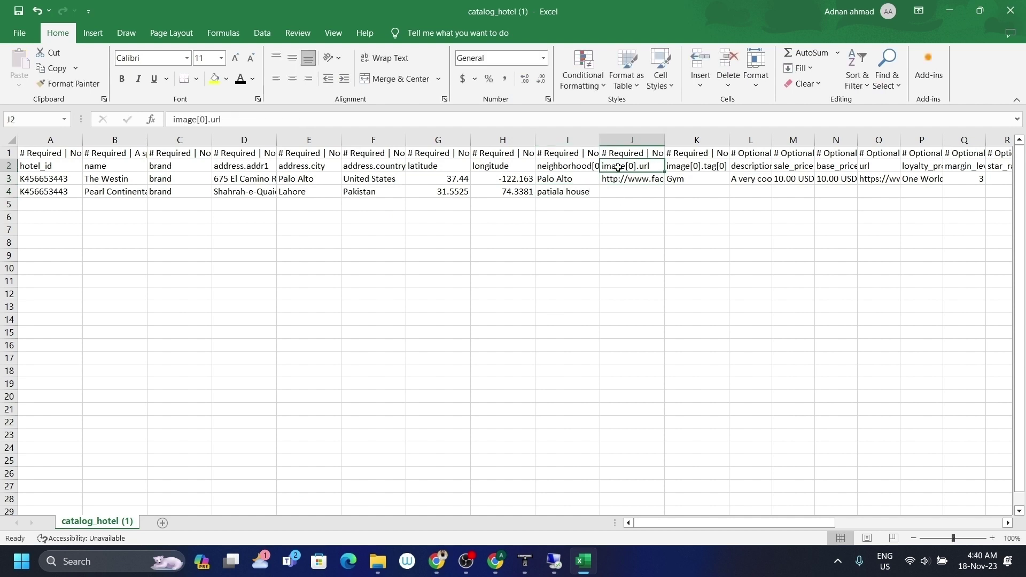
{"action": "left_click", "coordinate": [619, 179]}
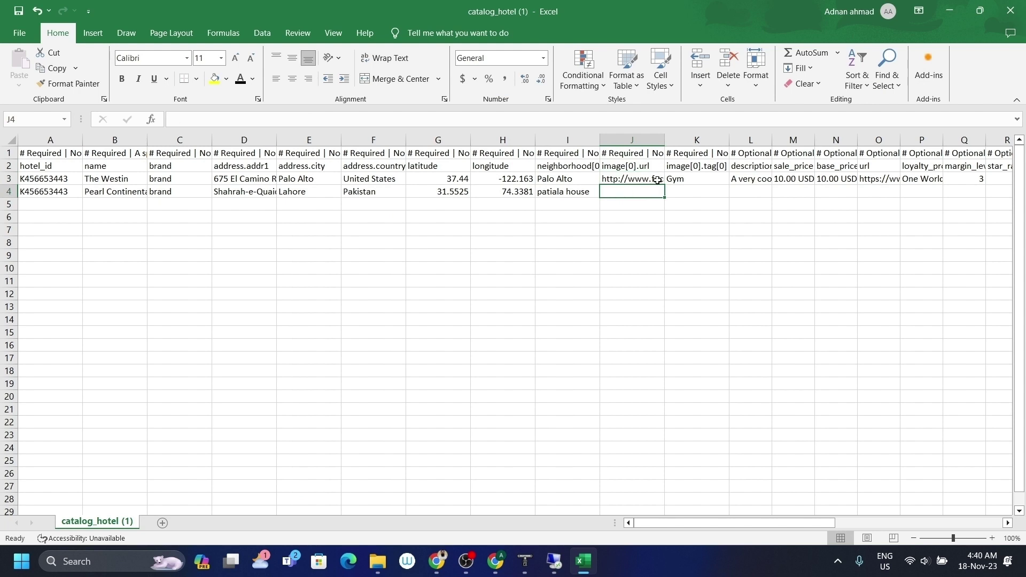
{"action": "left_click", "coordinate": [682, 176]}
{"action": "left_click", "coordinate": [686, 154]}
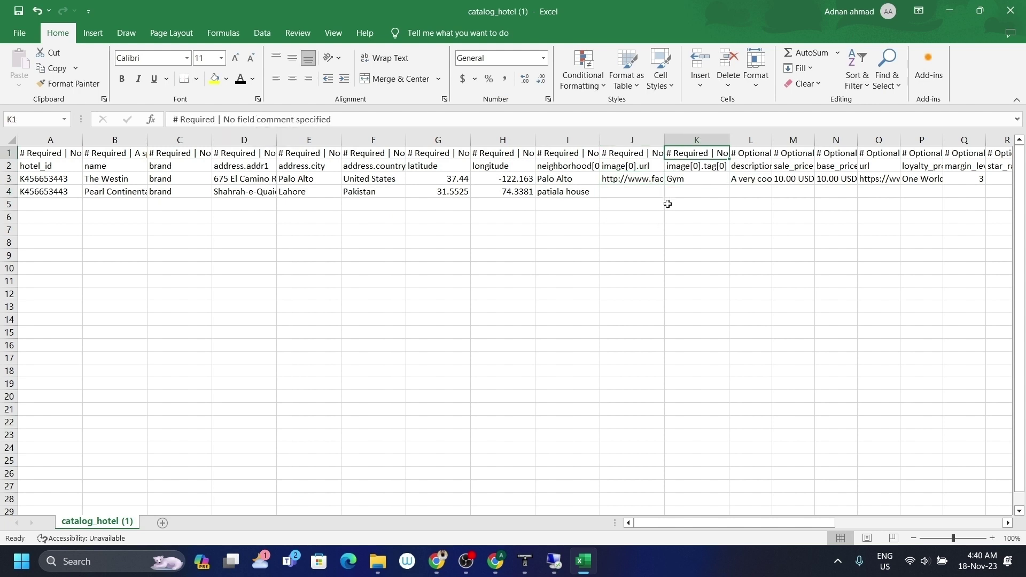
{"action": "left_click", "coordinate": [681, 167]}
{"action": "left_click", "coordinate": [681, 180]}
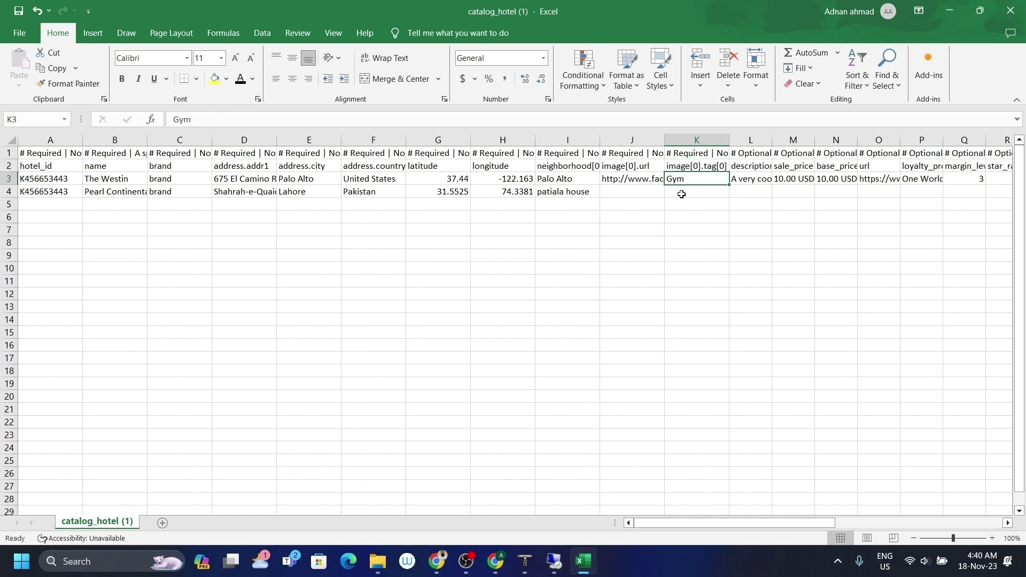
{"action": "left_click", "coordinate": [681, 191]}
{"action": "type", "text": "gym"}
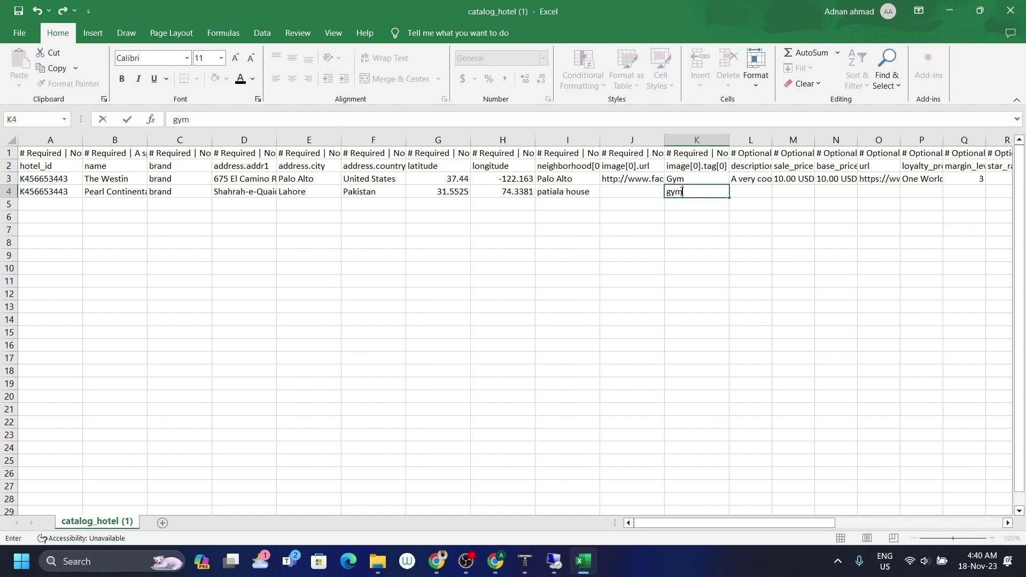
{"action": "key", "text": "Tab"}
Delete The Westin sample row from the hotel template, and save and close catalog_hotel (1).csv
{"action": "key", "text": "shift+Right"}
{"action": "key", "text": "shift+Right"}
{"action": "key", "text": "shift+Right"}
{"action": "key", "text": "shift+Right"}
{"action": "key", "text": "shift+Right"}
{"action": "key", "text": "shift+Right"}
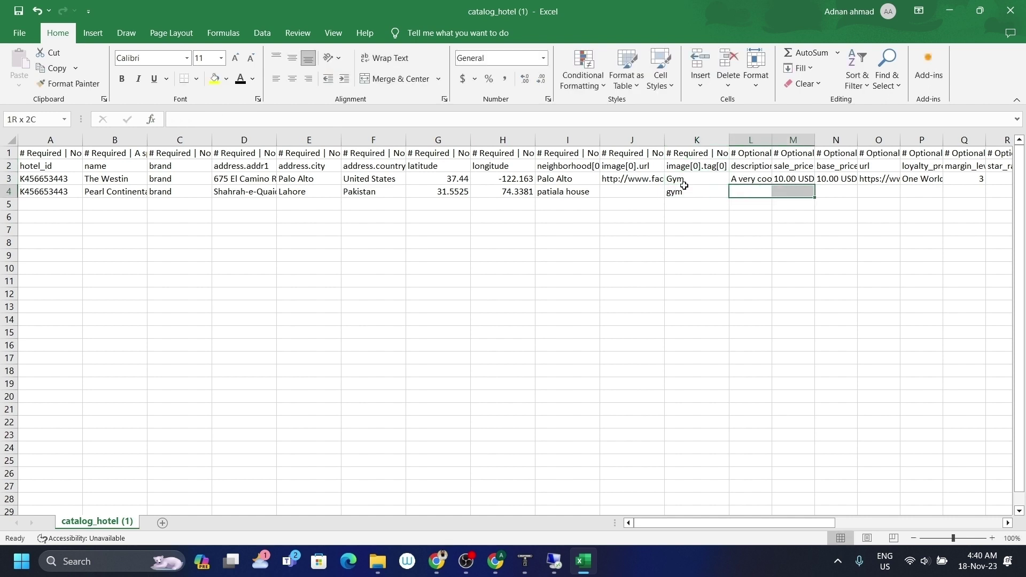
{"action": "key", "text": "Left"}
{"action": "key", "text": "Left"}
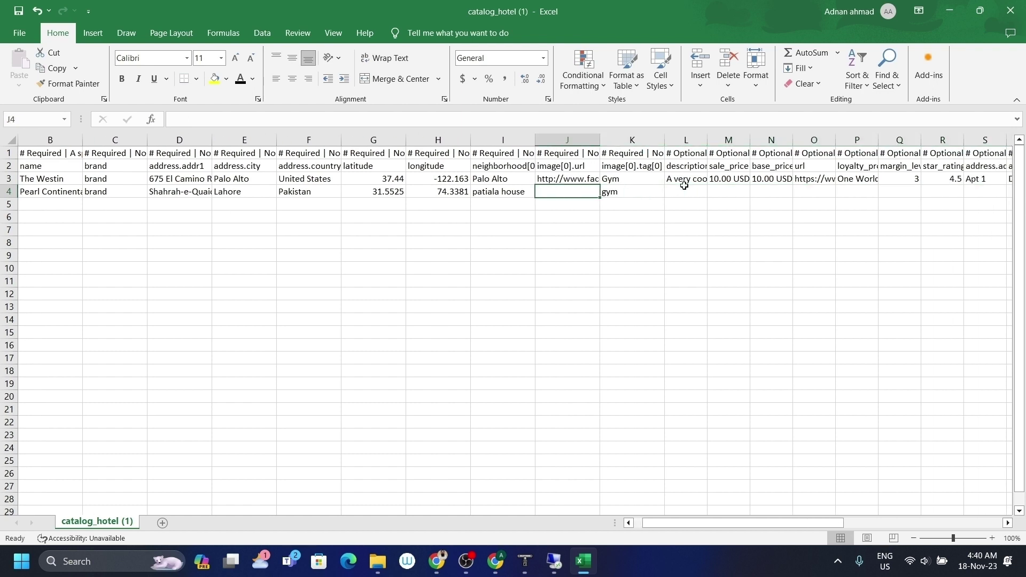
{"action": "left_click", "coordinate": [8, 179]}
{"action": "key", "text": "ctrl+minus"}
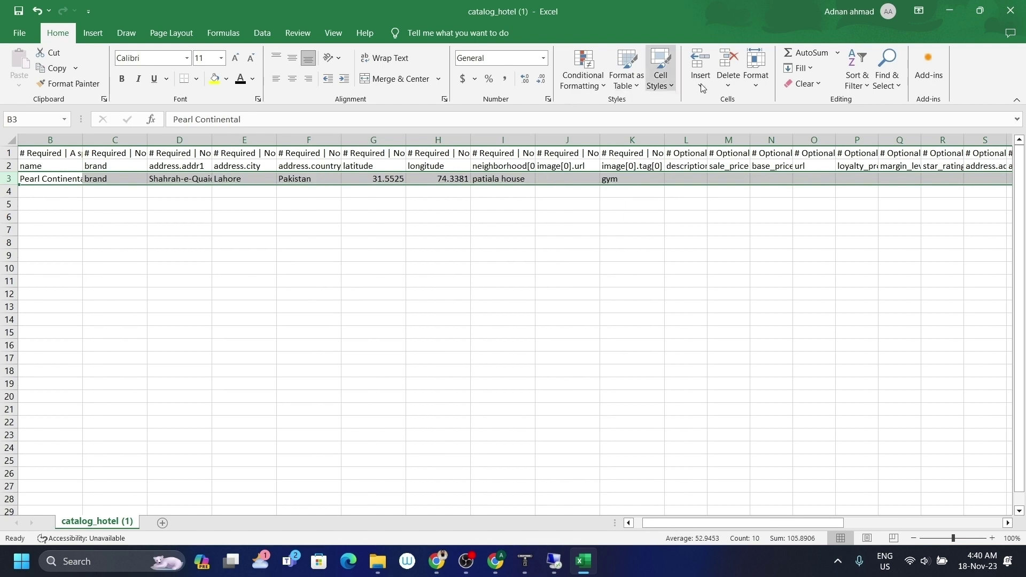
{"action": "left_click", "coordinate": [1013, 9]}
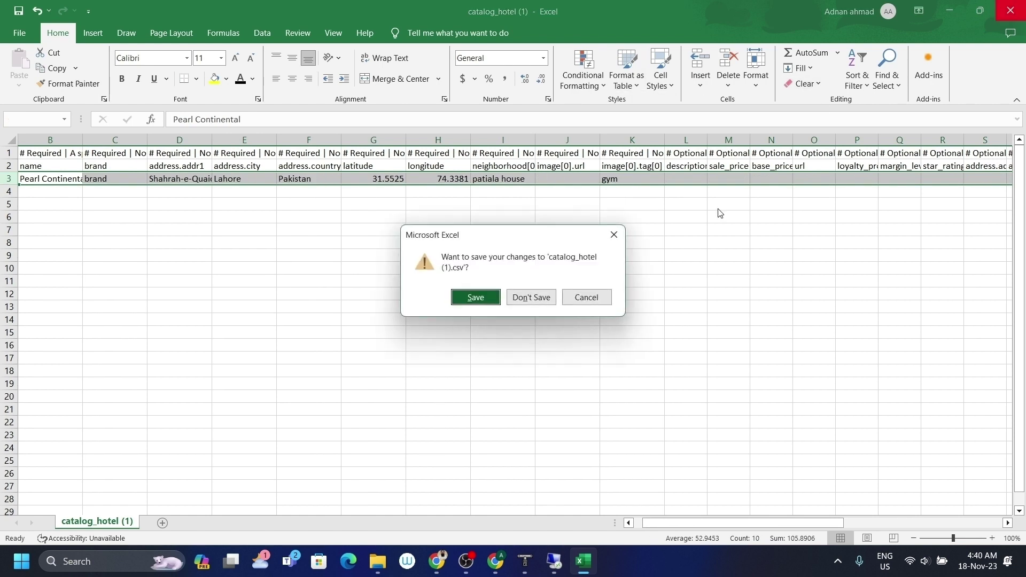
{"action": "left_click", "coordinate": [484, 294]}
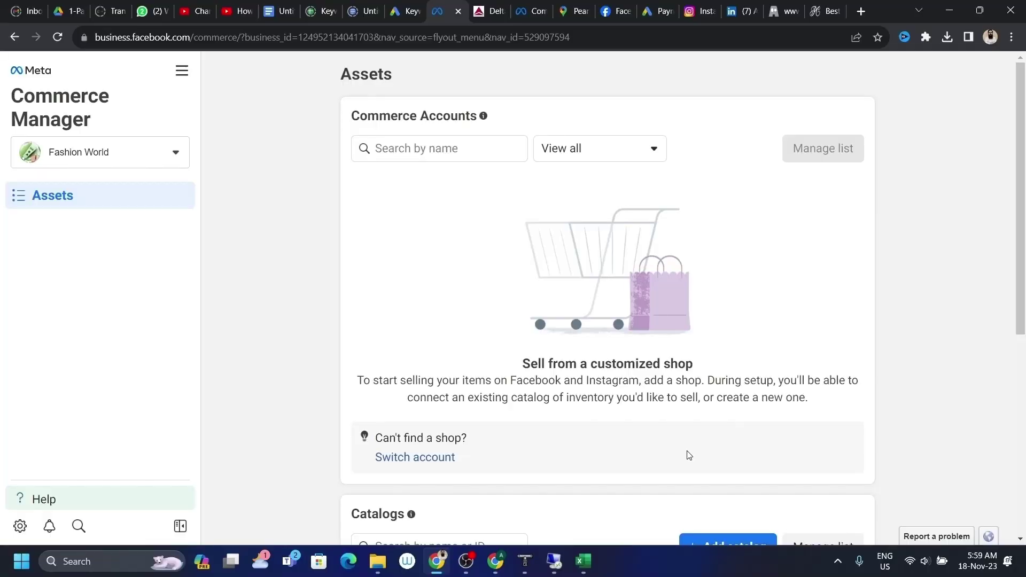
Create a Travel catalog of type Flights named Catalog_flights for Fashion World, using a file with an existing flight feed
{"action": "left_click", "coordinate": [716, 532]}
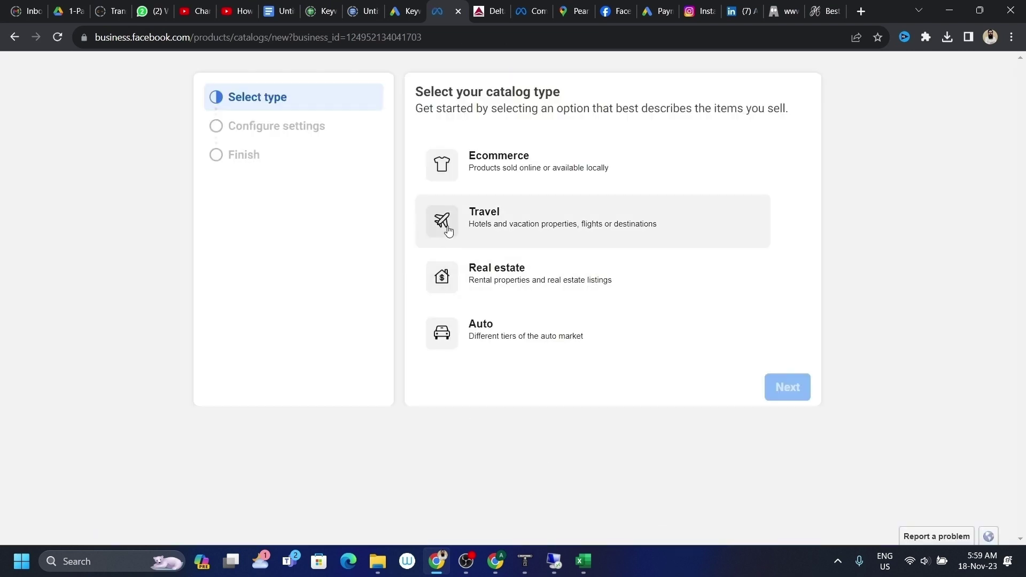
{"action": "left_click", "coordinate": [447, 222]}
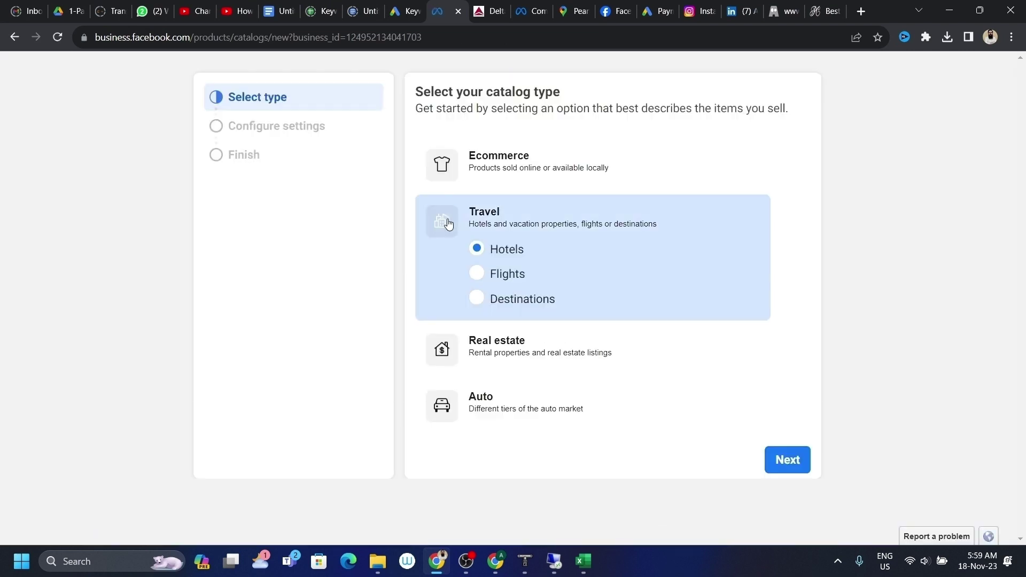
{"action": "left_click", "coordinate": [477, 274]}
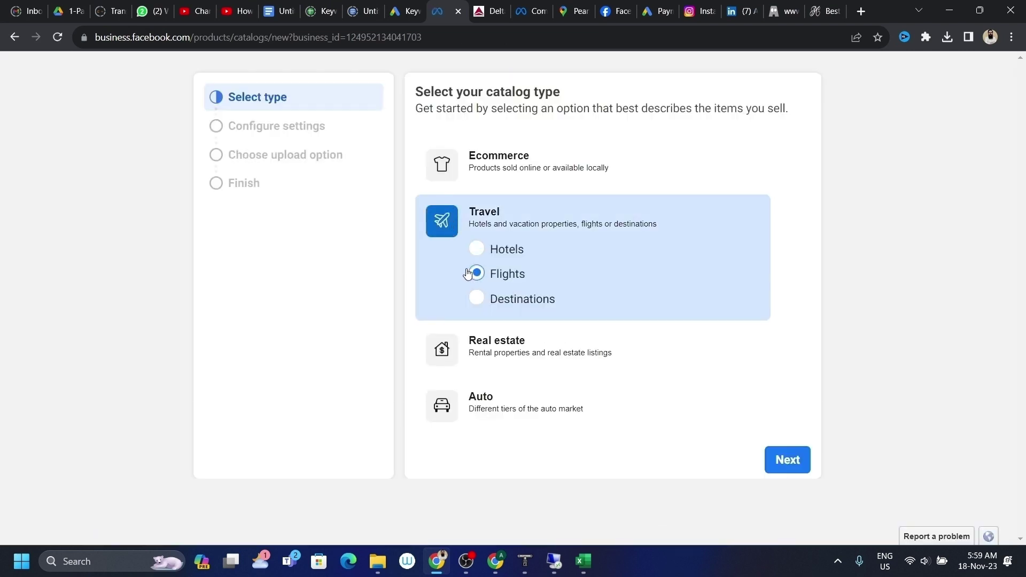
{"action": "left_click", "coordinate": [788, 459]}
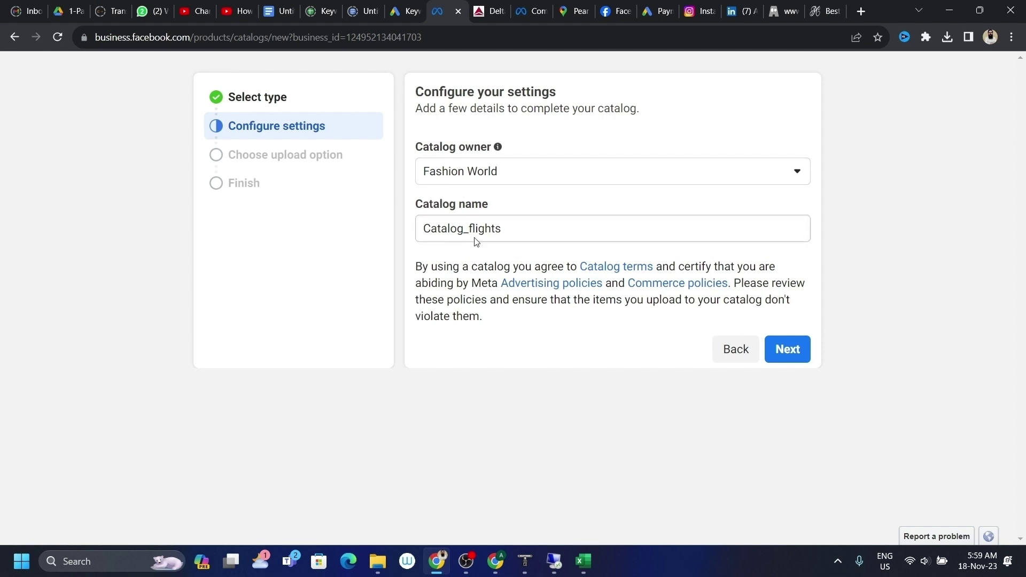
{"action": "left_click", "coordinate": [784, 350]}
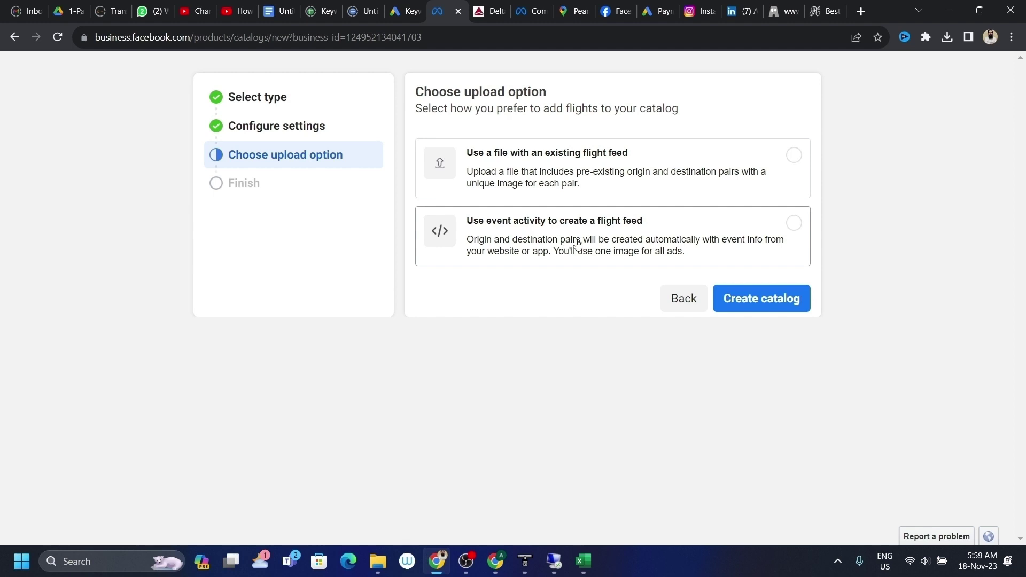
{"action": "left_click", "coordinate": [733, 149]}
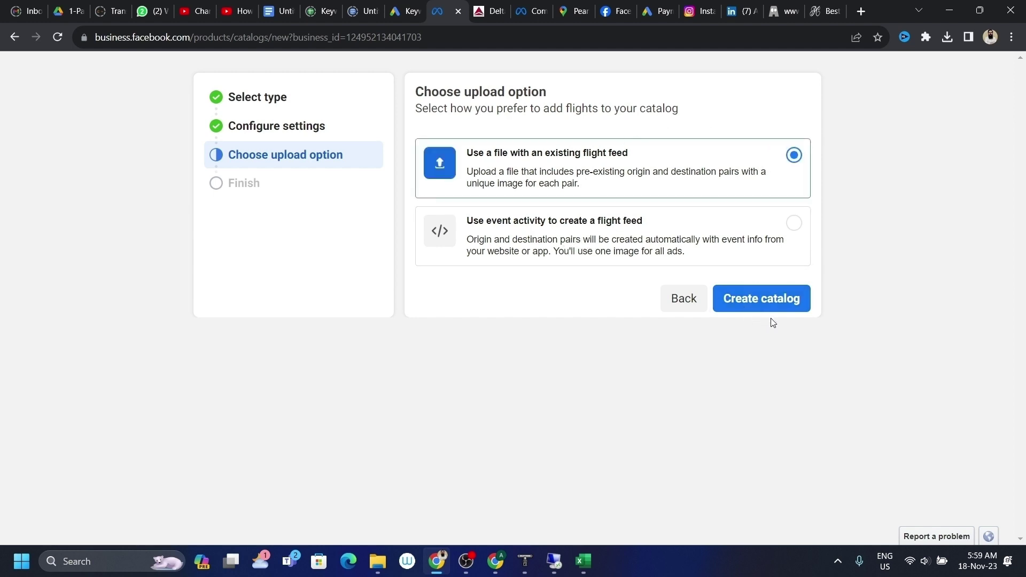
{"action": "left_click", "coordinate": [765, 301]}
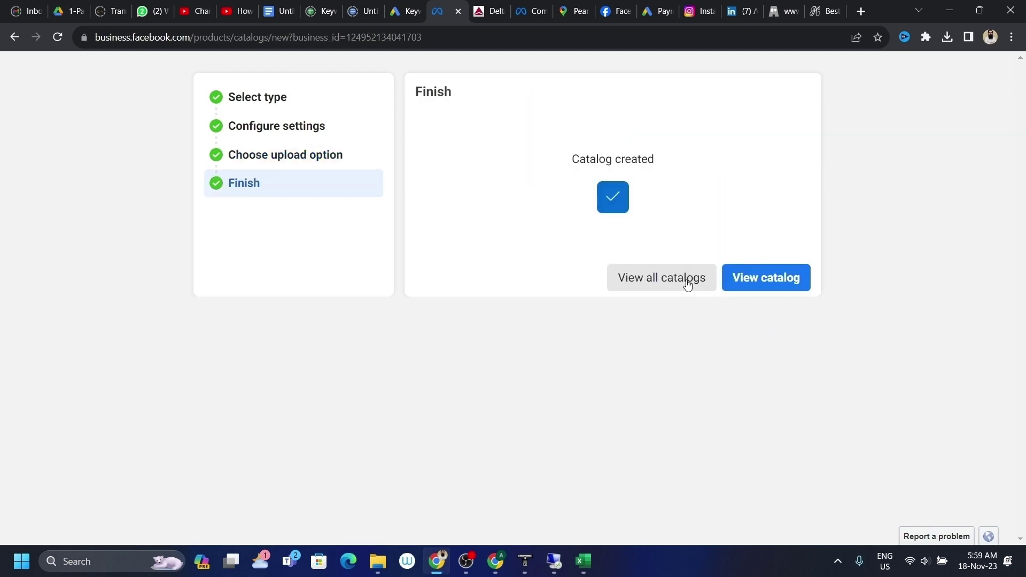
Open the new flights catalog's data feed upload, set it to upload from the computer, and download and open the CSV template
{"action": "left_click", "coordinate": [753, 278]}
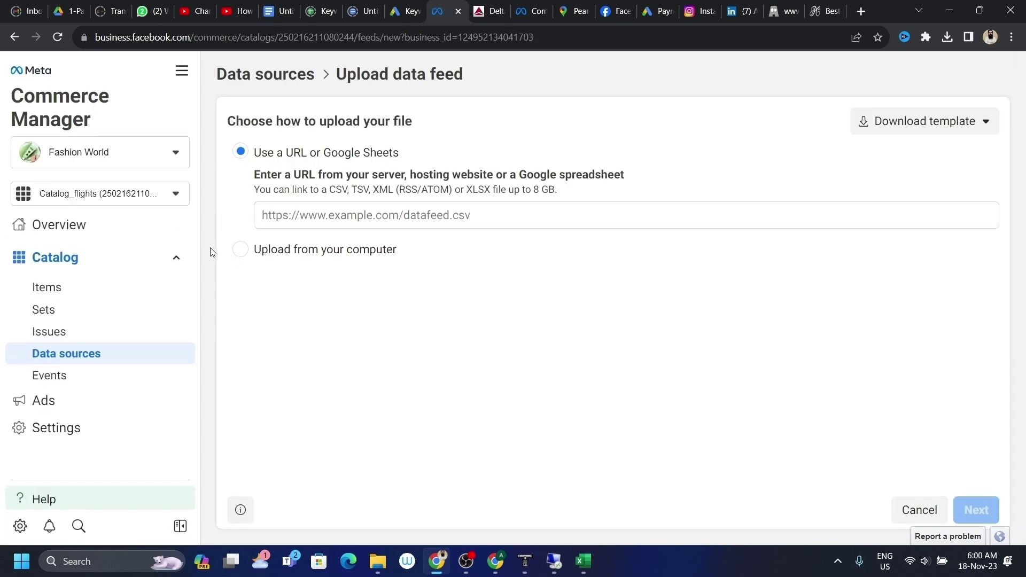
{"action": "left_click", "coordinate": [242, 251]}
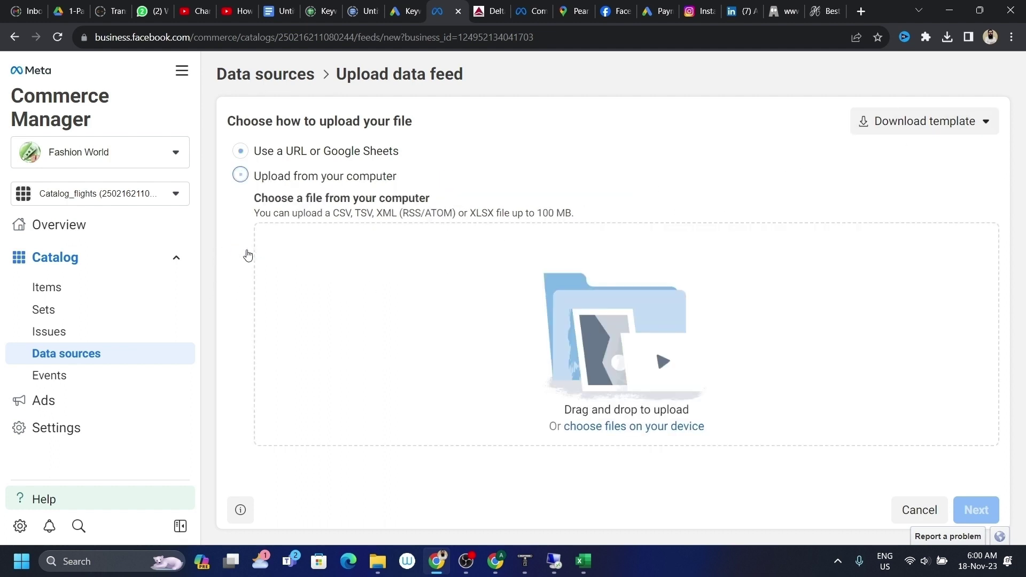
{"action": "left_click", "coordinate": [955, 123]}
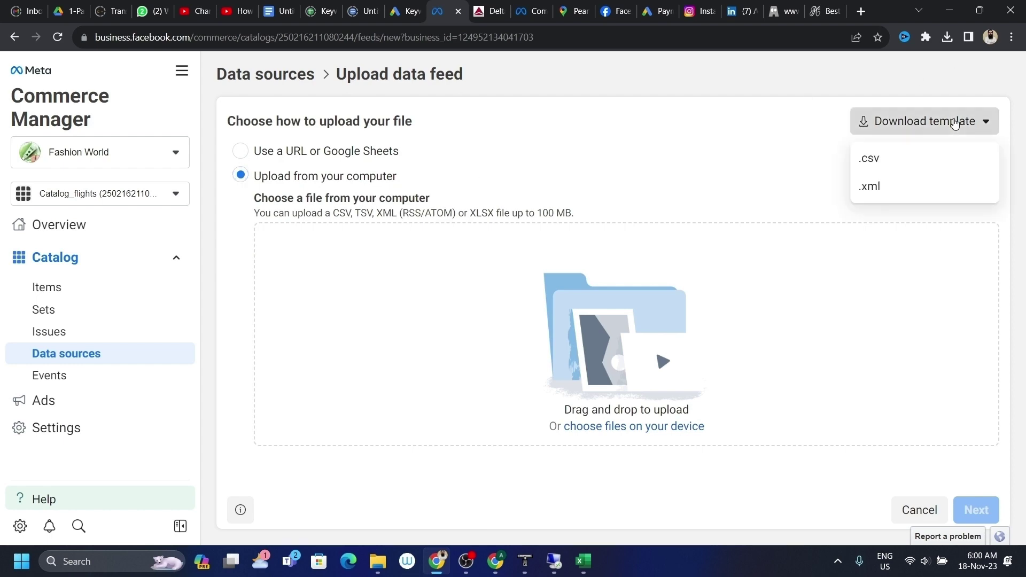
{"action": "left_click", "coordinate": [870, 159]}
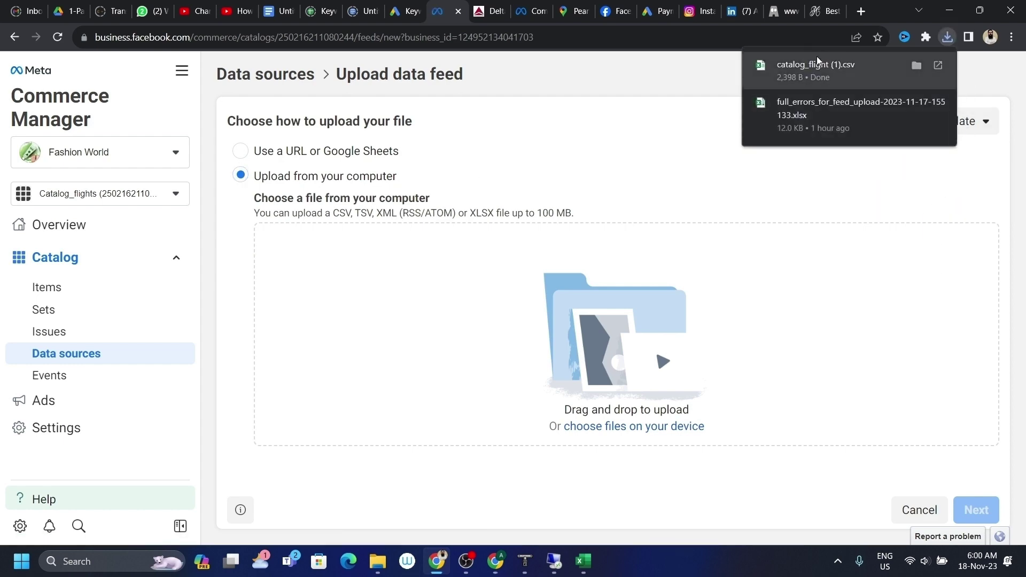
{"action": "left_click", "coordinate": [817, 60]}
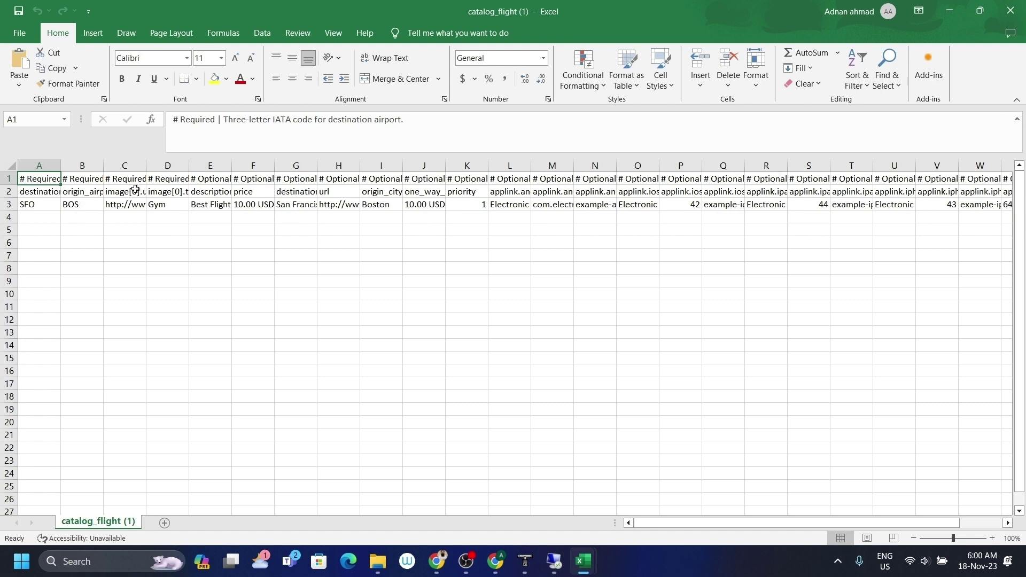
Widen columns A to D of the flight template to check the required fields' sample entries, and save and close the file
{"action": "left_click_drag", "start_coordinate": [24, 166], "coordinate": [235, 167]}
{"action": "left_click_drag", "start_coordinate": [303, 168], "coordinate": [311, 167]}
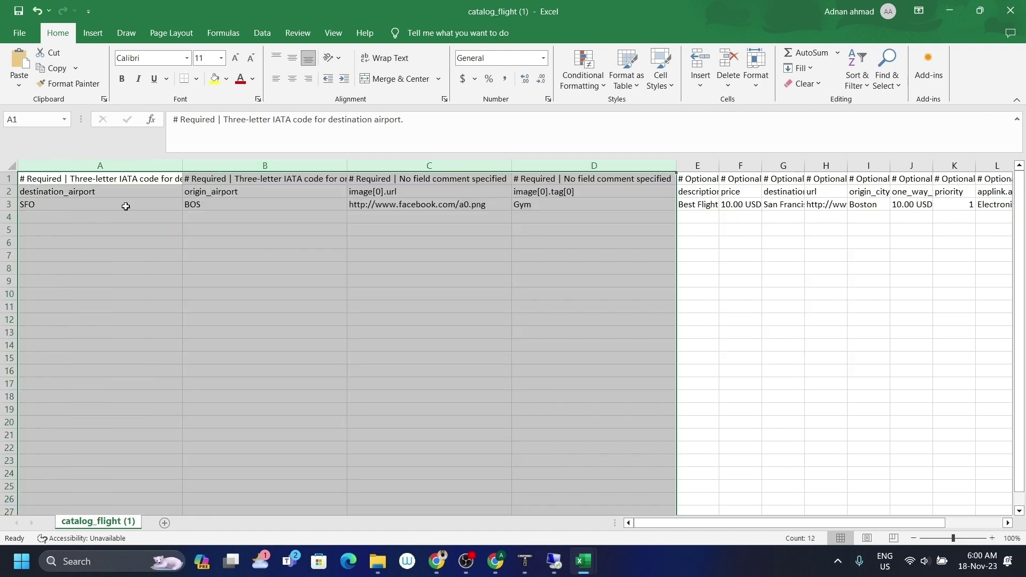
{"action": "left_click", "coordinate": [102, 206]}
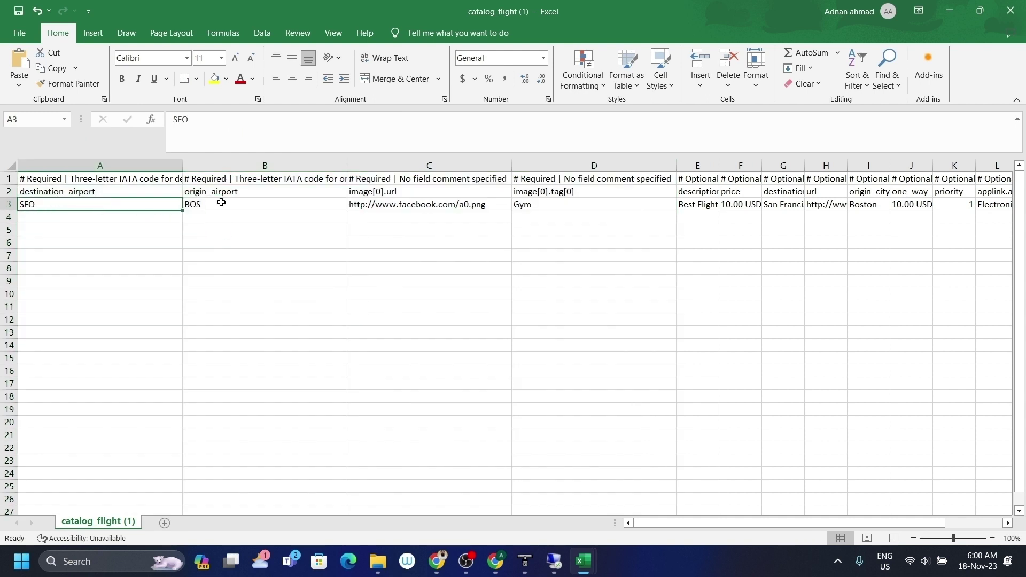
{"action": "left_click", "coordinate": [387, 208]}
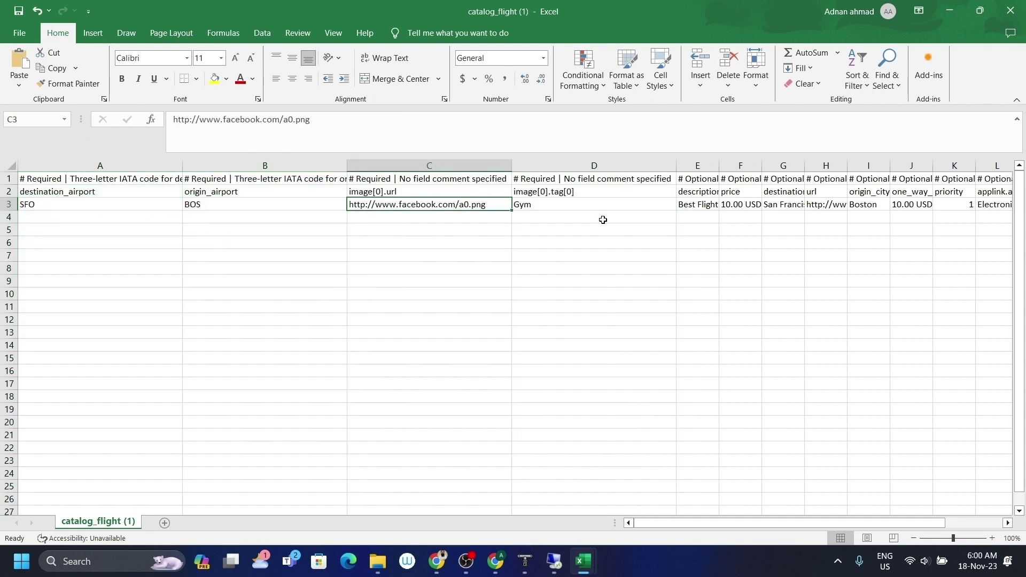
{"action": "left_click", "coordinate": [1011, 11]}
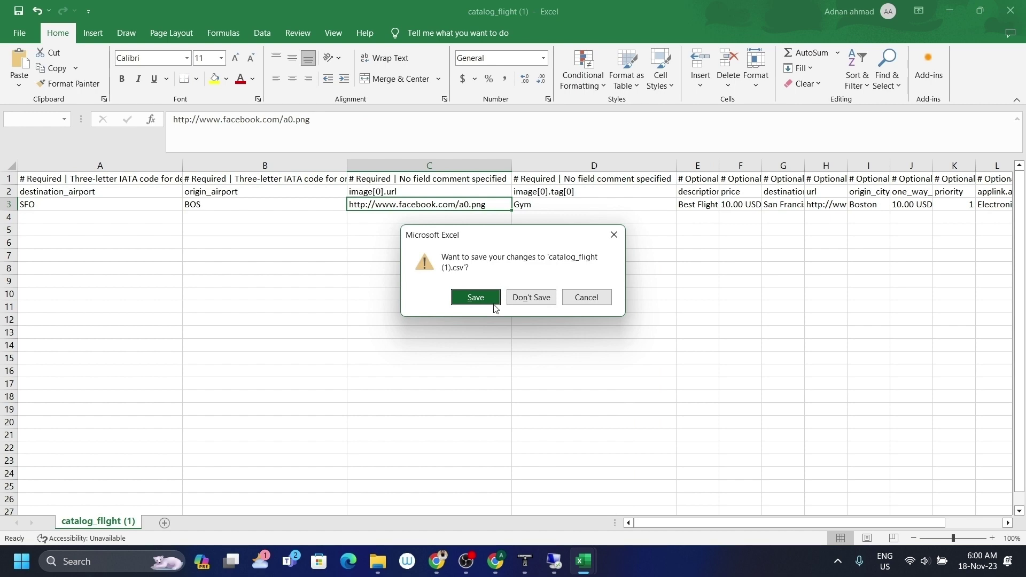
{"action": "key", "text": "alt+Tab"}
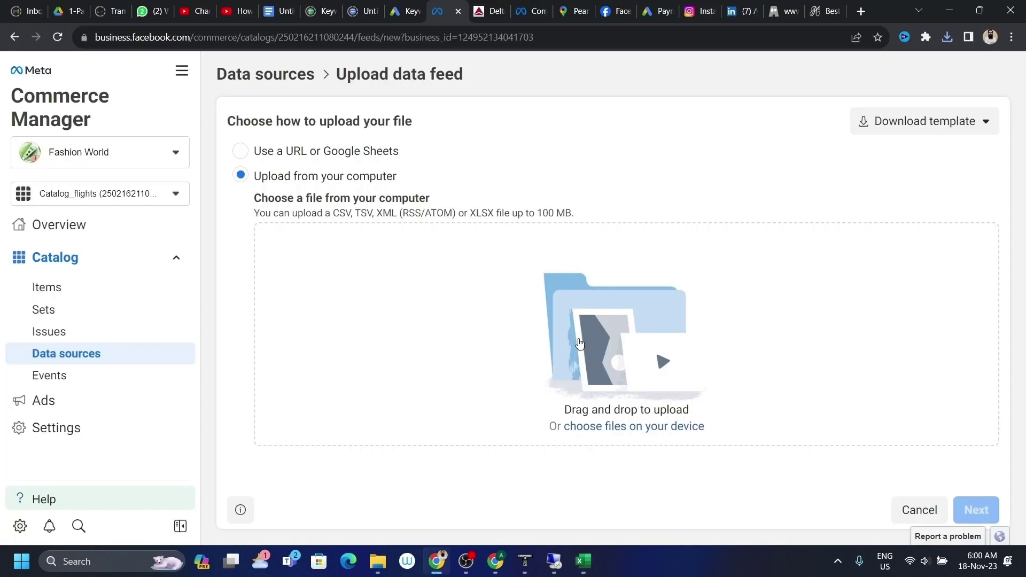
Upload catalog_flight (1).csv to Catalog_flights as a data feed with US Dollars as default currency, and open the flight item's link
{"action": "left_click", "coordinate": [613, 361]}
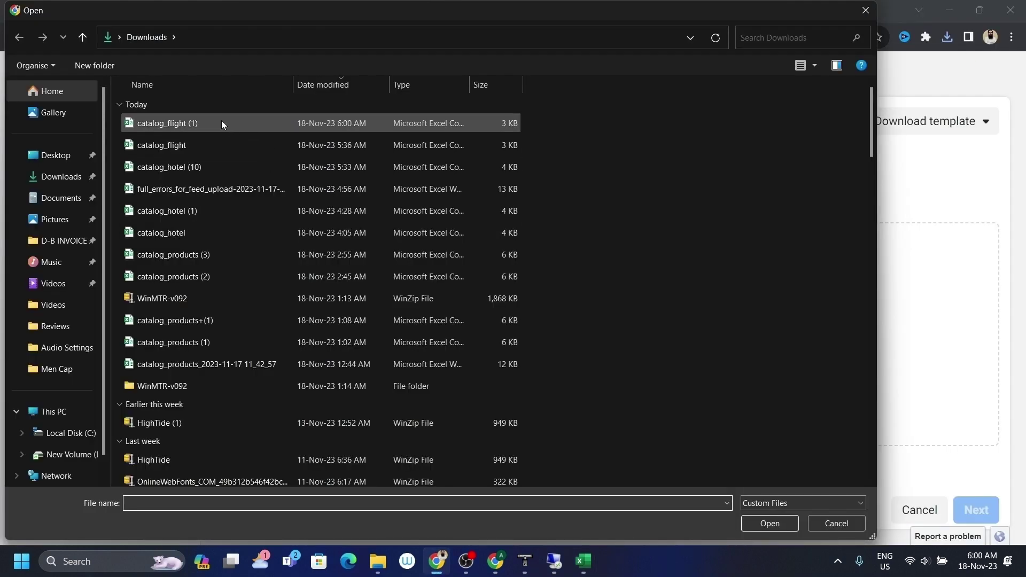
{"action": "left_click", "coordinate": [197, 122]}
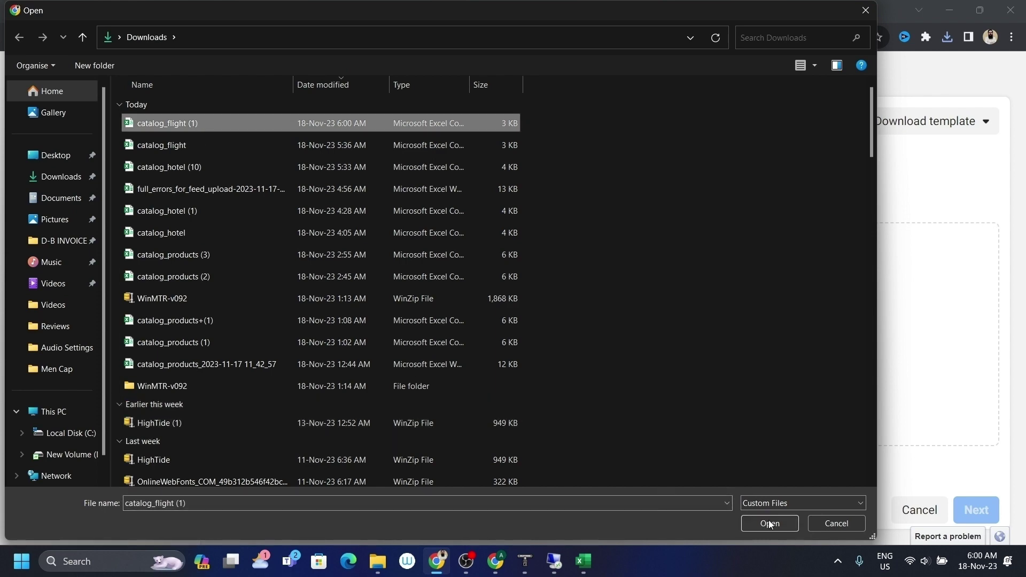
{"action": "left_click", "coordinate": [790, 520]}
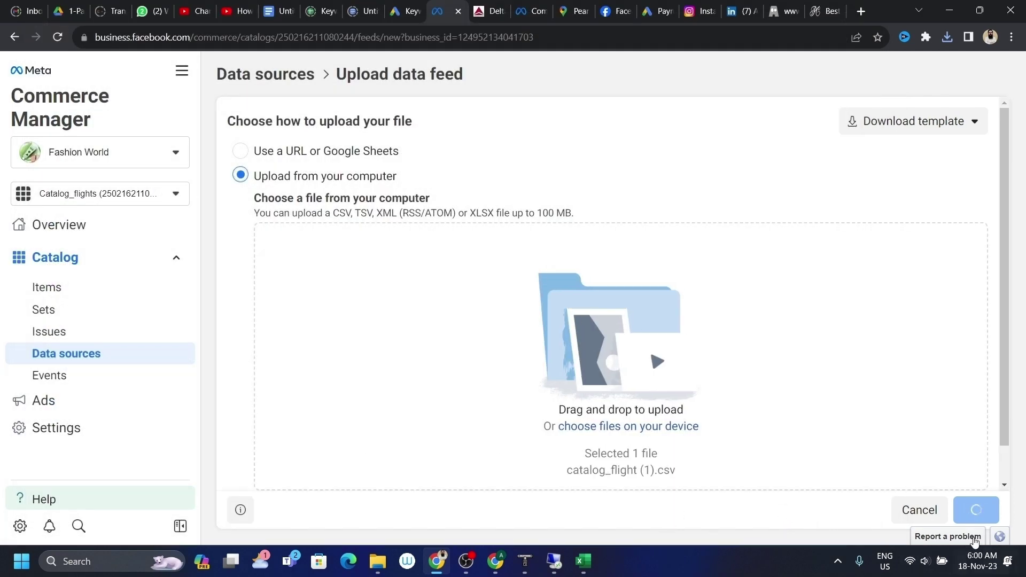
{"action": "left_click", "coordinate": [968, 511]}
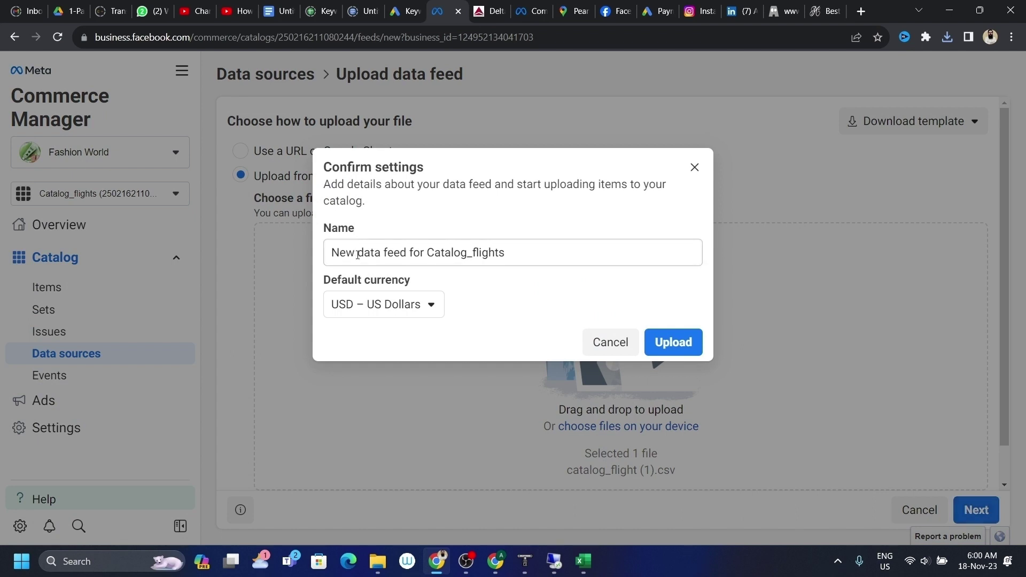
{"action": "left_click", "coordinate": [672, 342]}
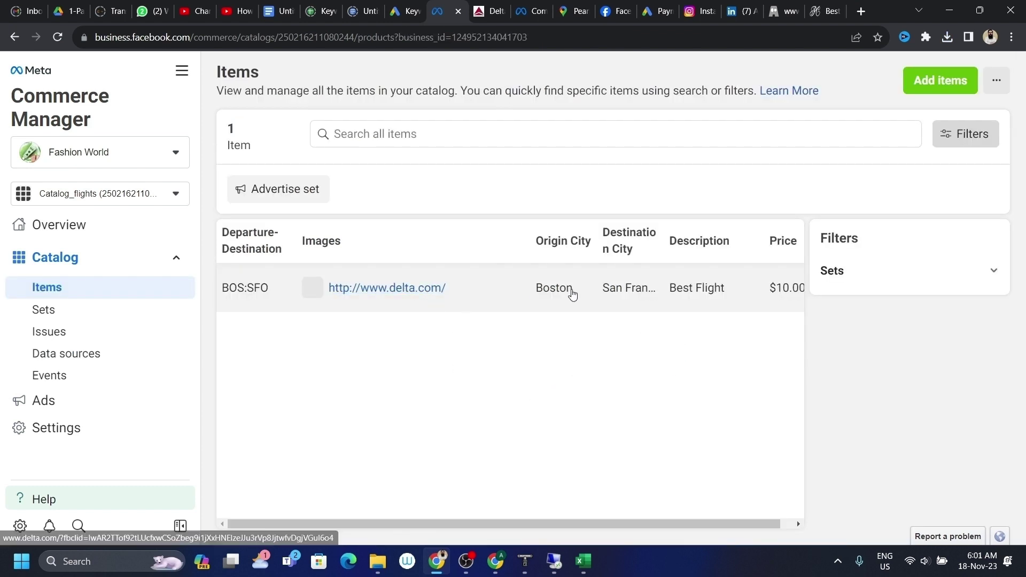
{"action": "left_click", "coordinate": [380, 293]}
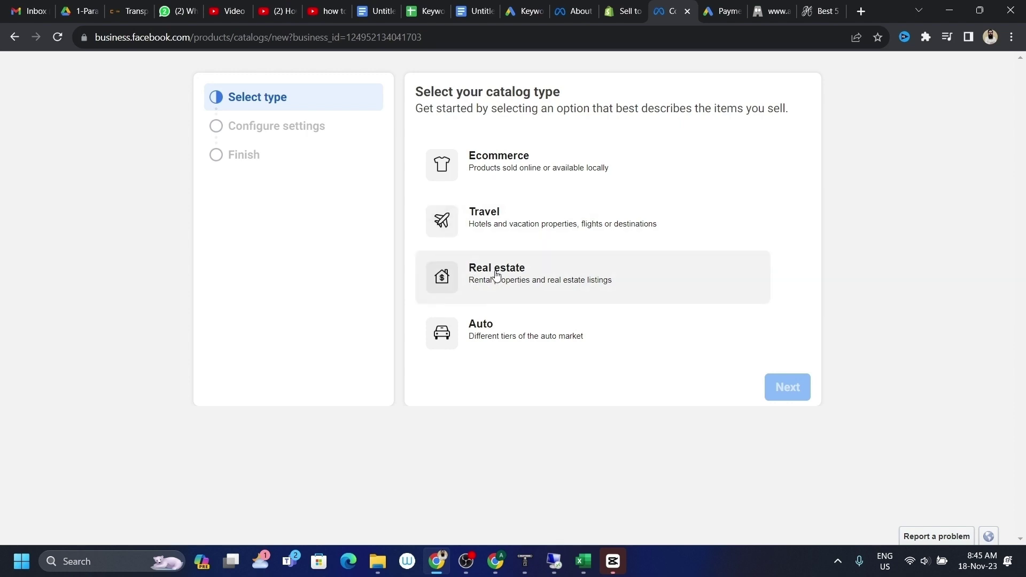
Create a Real estate catalog named Catalog_home listings with Fashion World as the owner
{"action": "left_click", "coordinate": [496, 275]}
{"action": "left_click", "coordinate": [788, 412]}
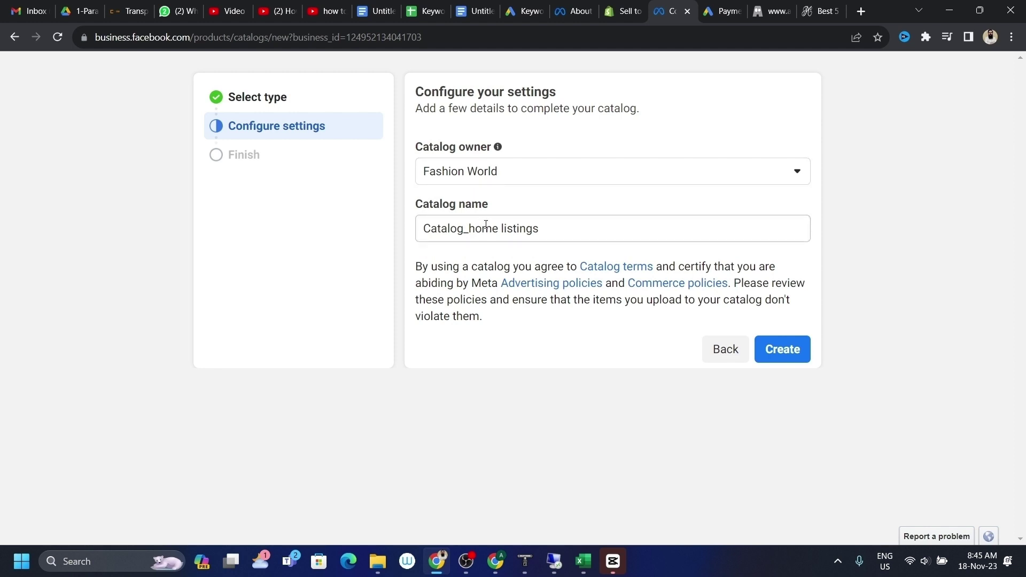
{"action": "left_click", "coordinate": [561, 228]}
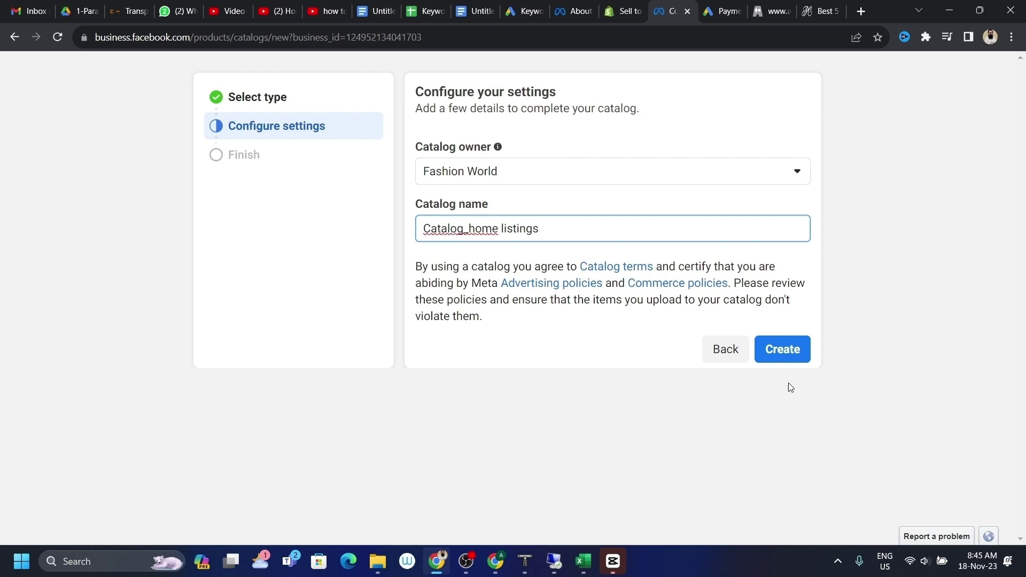
{"action": "left_click", "coordinate": [781, 348]}
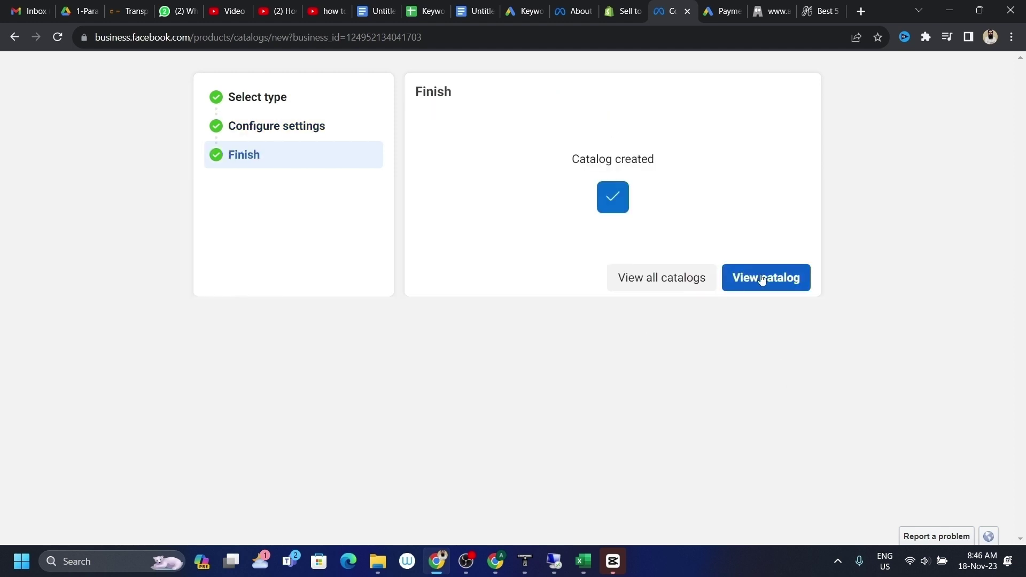
Open the new home listings catalog's data feed upload, set it to upload from the computer, and download and open the CSV template
{"action": "left_click", "coordinate": [763, 278]}
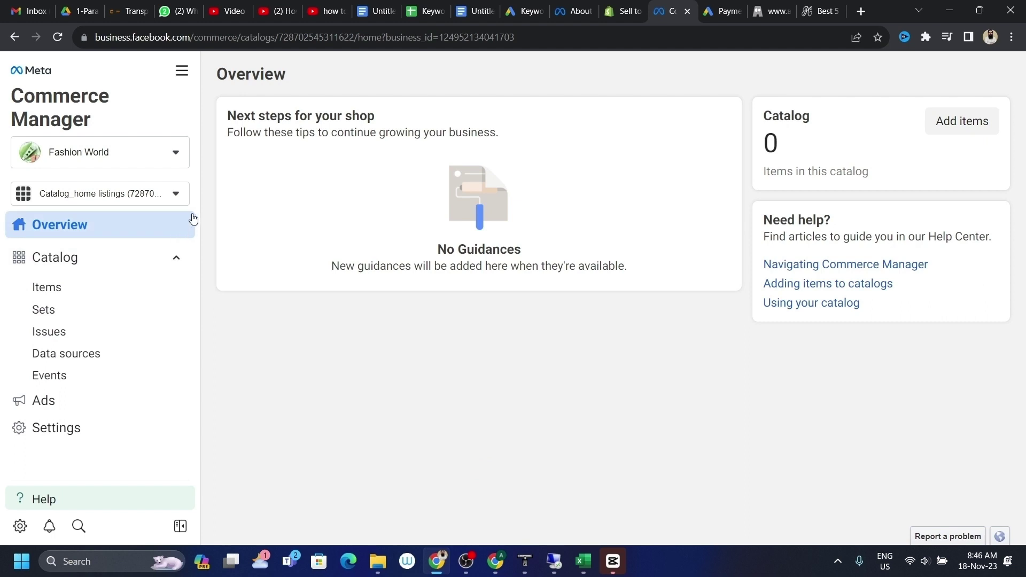
{"action": "left_click", "coordinate": [960, 122]}
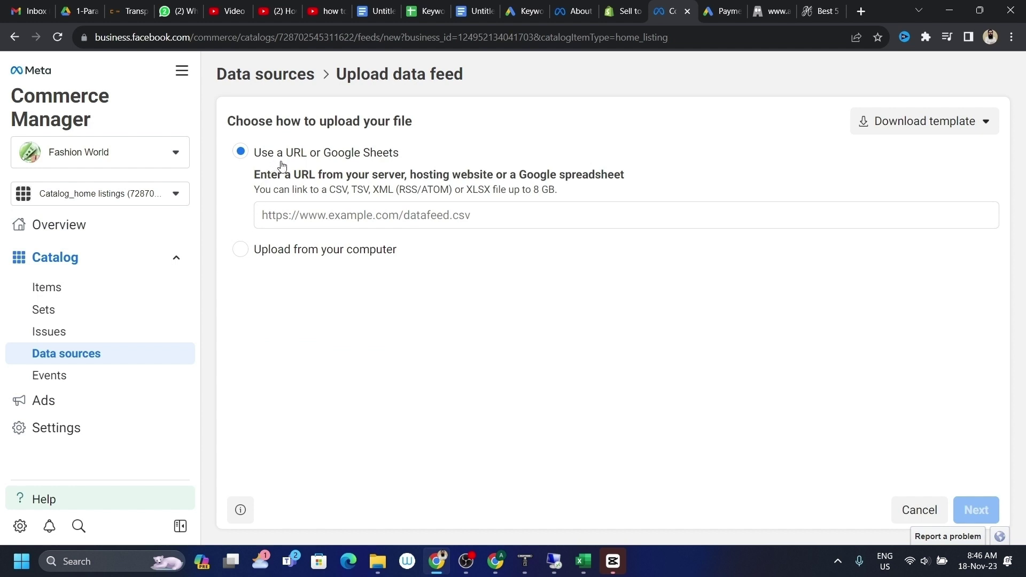
{"action": "left_click", "coordinate": [241, 250]}
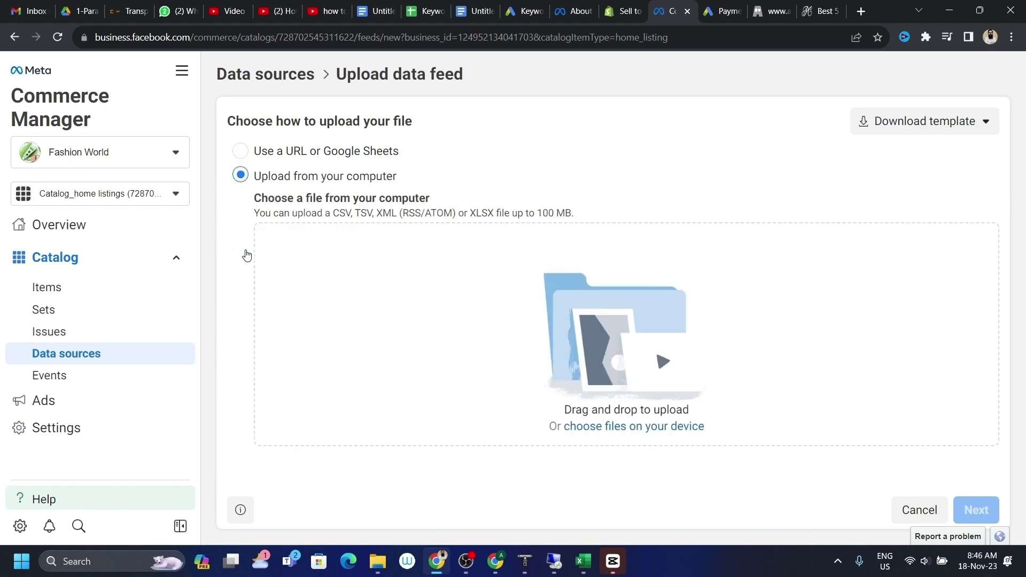
{"action": "left_click", "coordinate": [934, 122]}
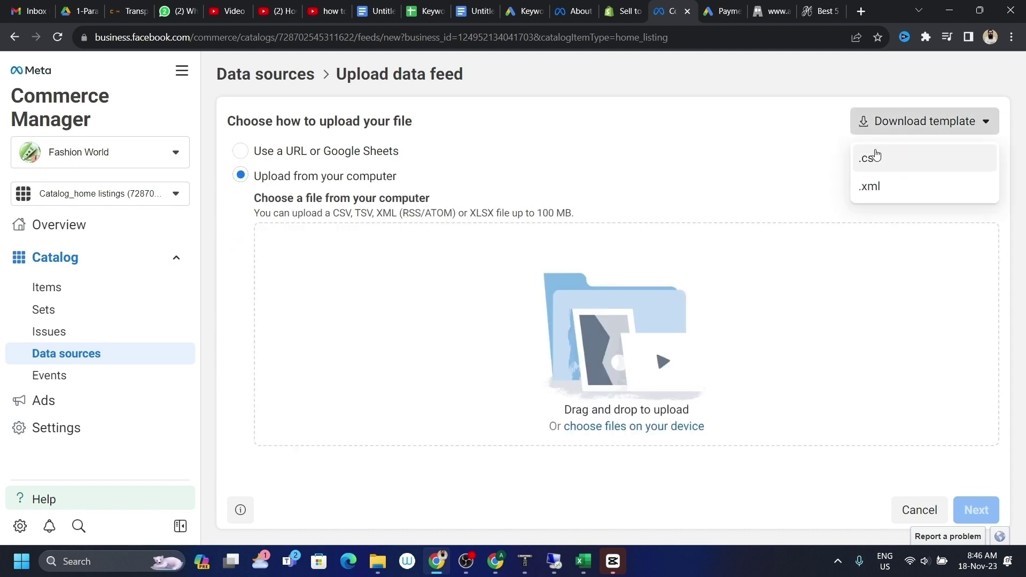
{"action": "left_click", "coordinate": [873, 157]}
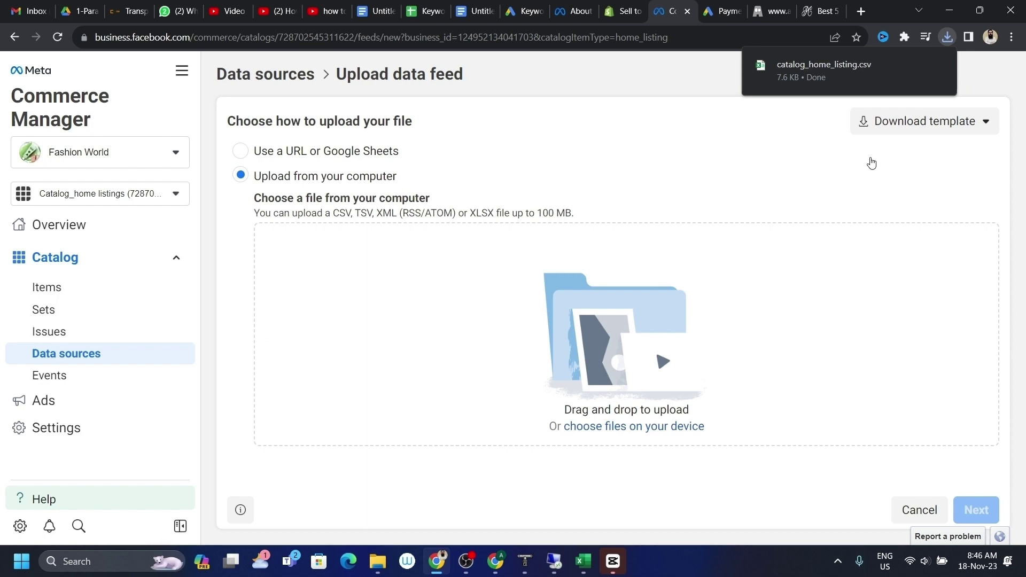
{"action": "left_click", "coordinate": [902, 70]}
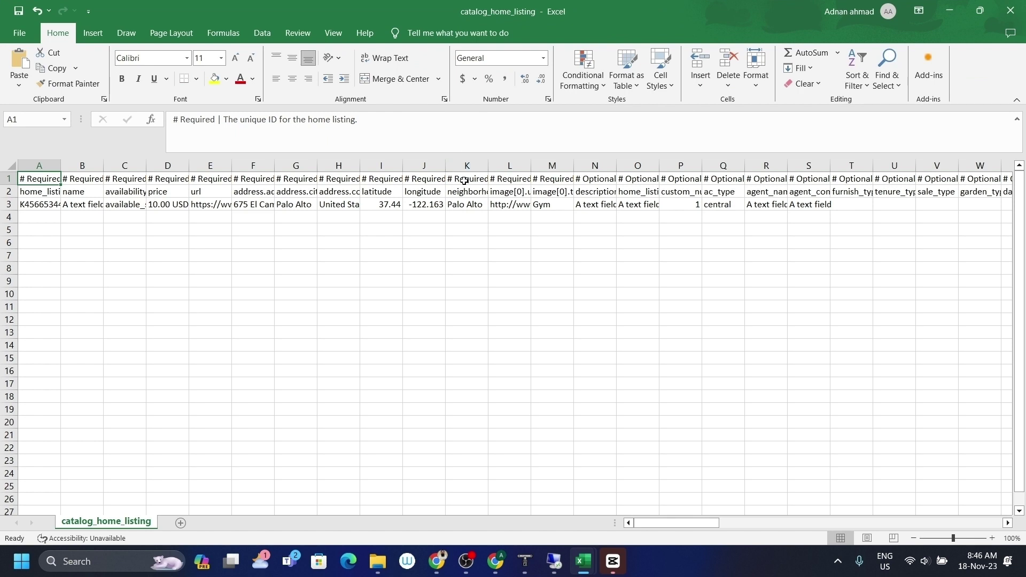
Check the home listing template's required columns A to K, close it, and upload catalog_home_listing.csv as the catalog's data feed
{"action": "left_click_drag", "start_coordinate": [464, 181], "coordinate": [38, 204]}
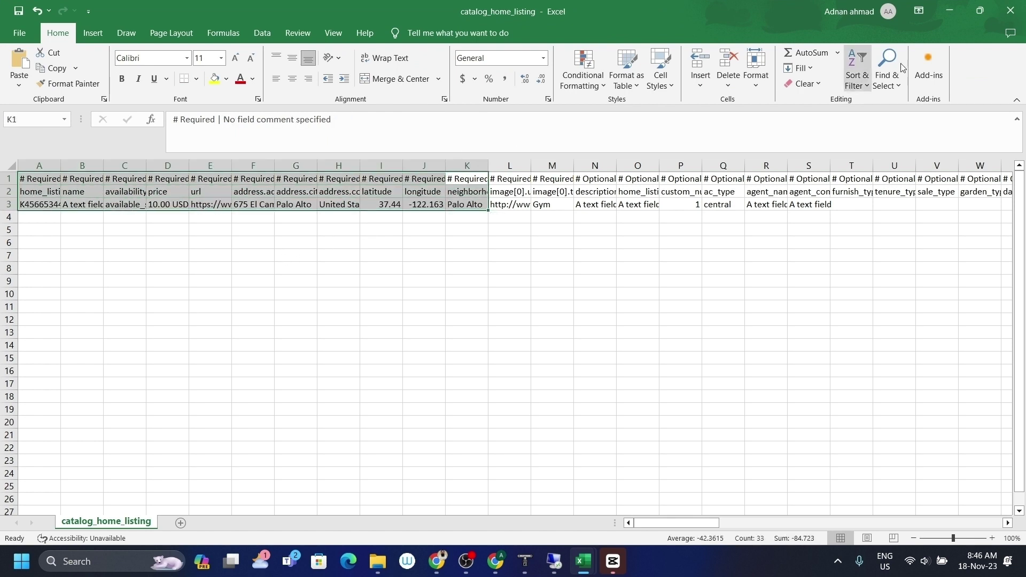
{"action": "left_click", "coordinate": [1009, 8]}
{"action": "left_click", "coordinate": [531, 571]}
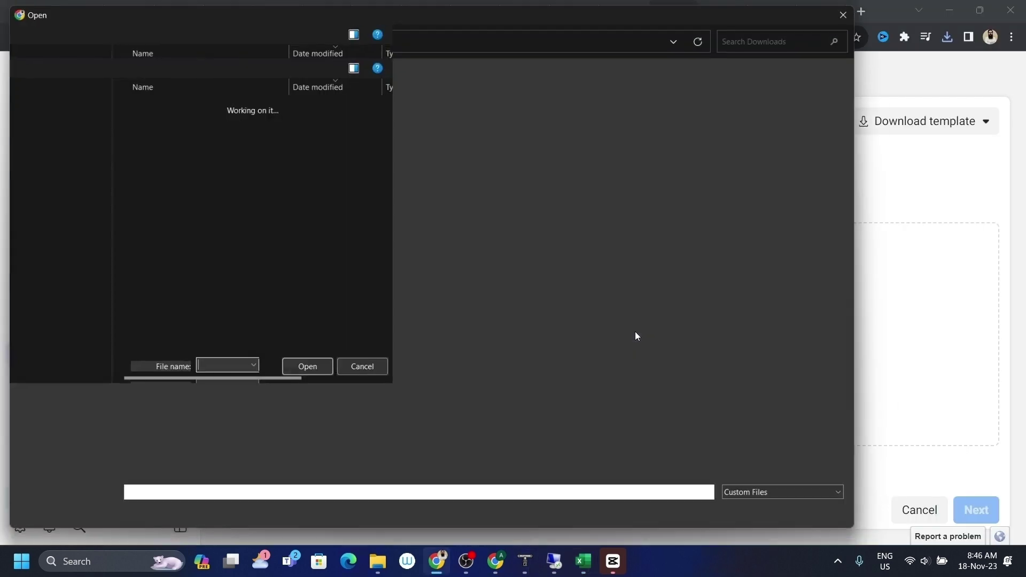
{"action": "left_click", "coordinate": [162, 127]}
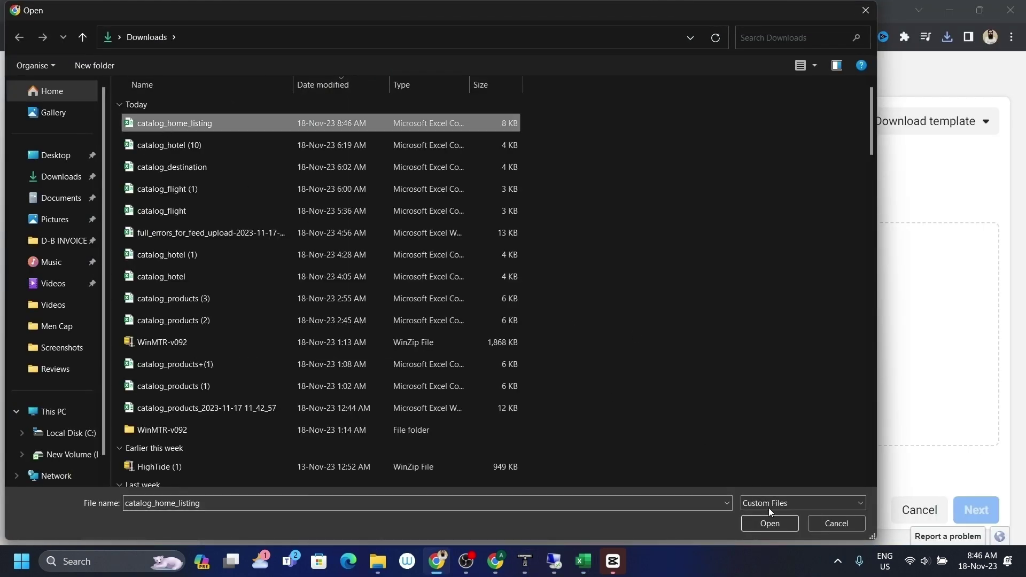
{"action": "left_click", "coordinate": [778, 521]}
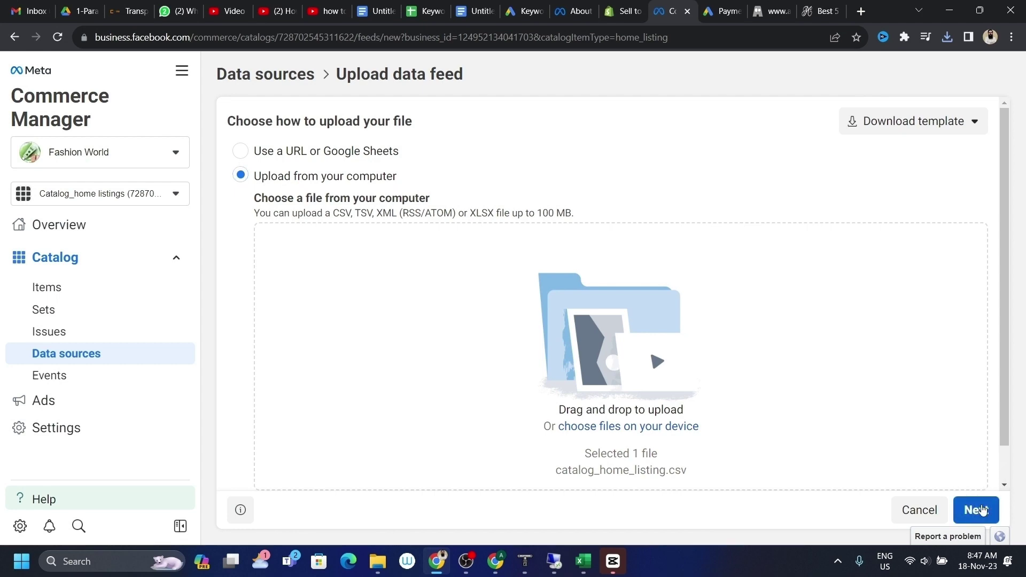
{"action": "left_click", "coordinate": [982, 510]}
{"action": "left_click", "coordinate": [671, 342]}
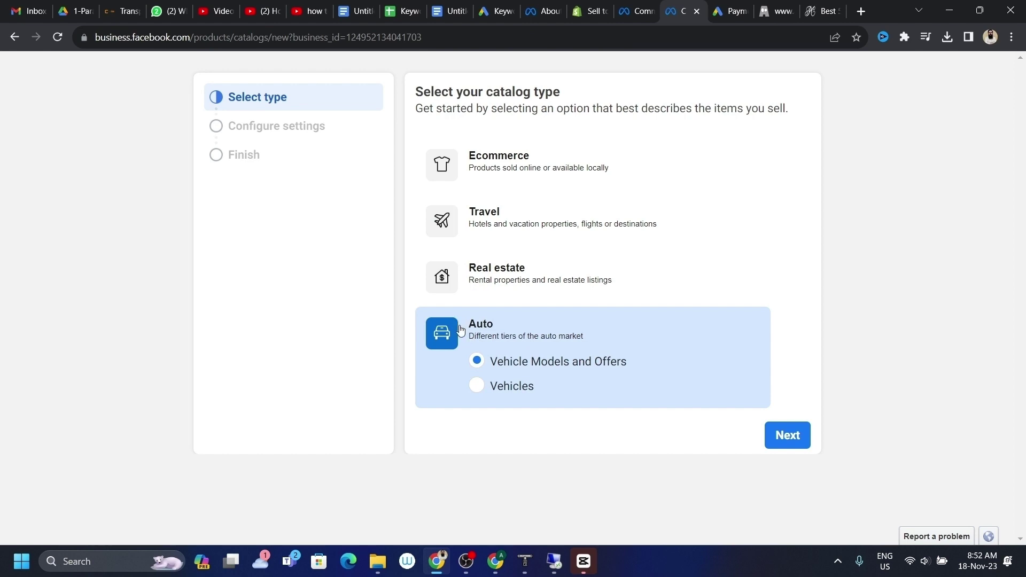
Create an Auto catalog for Vehicle Models and Offers named Catalog_Vehicle Models and Offers with Fashion World as the owner, and open it
{"action": "left_click", "coordinate": [787, 435]}
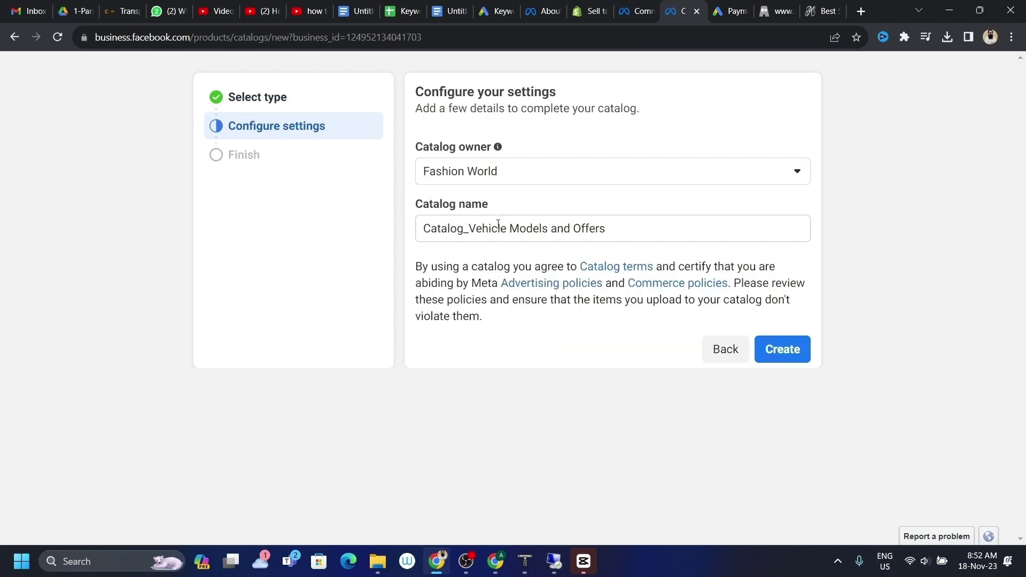
{"action": "left_click", "coordinate": [778, 349]}
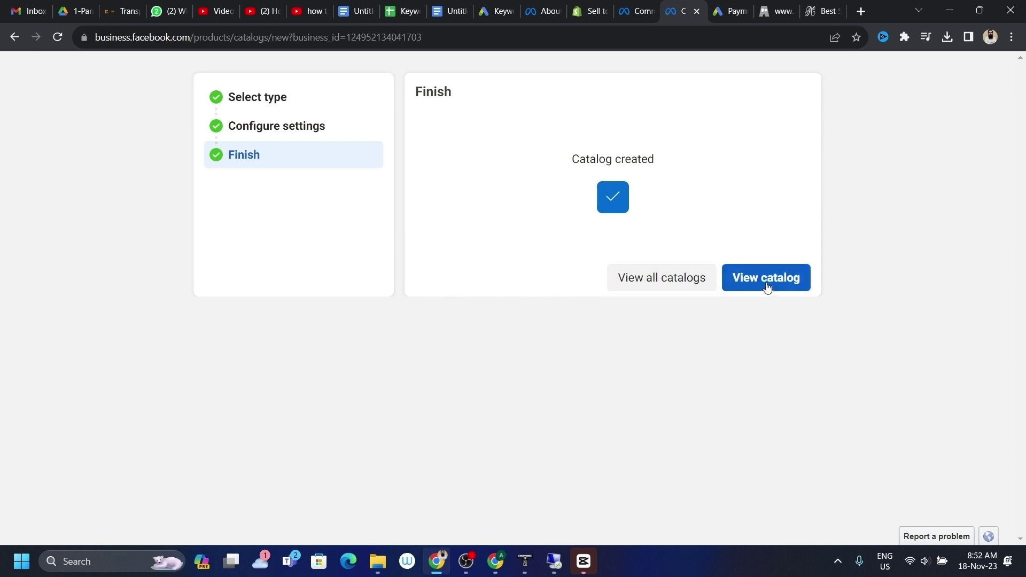
{"action": "left_click", "coordinate": [767, 279]}
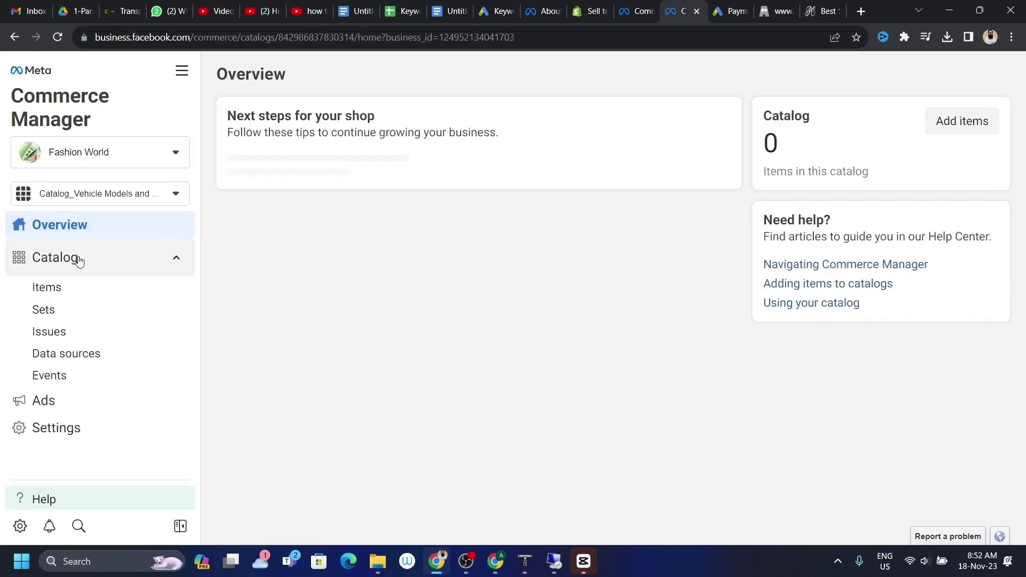
Start adding items to the vehicle catalog by data feed upload from the computer, and download the CSV template
{"action": "left_click", "coordinate": [962, 121]}
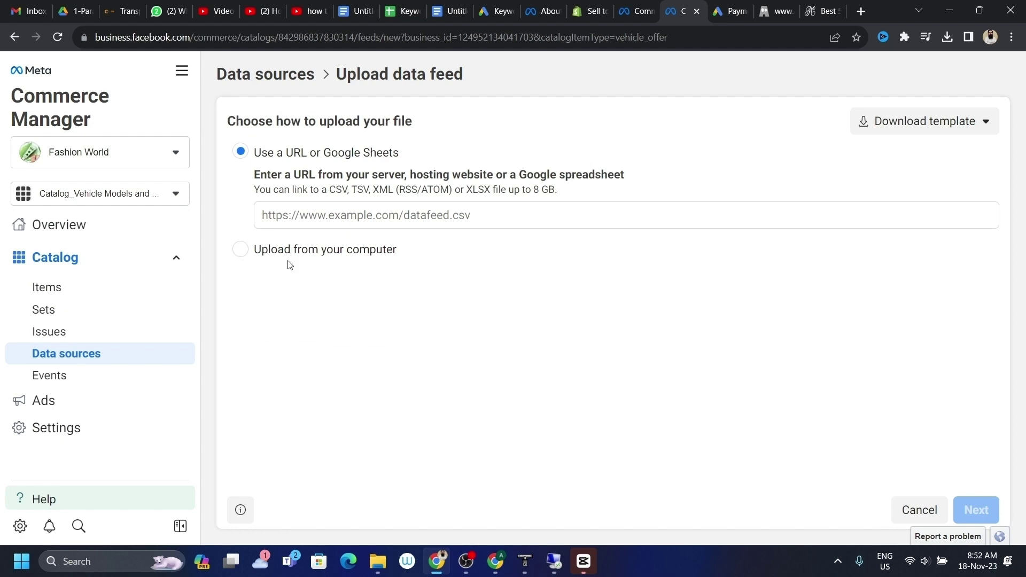
{"action": "left_click", "coordinate": [240, 249]}
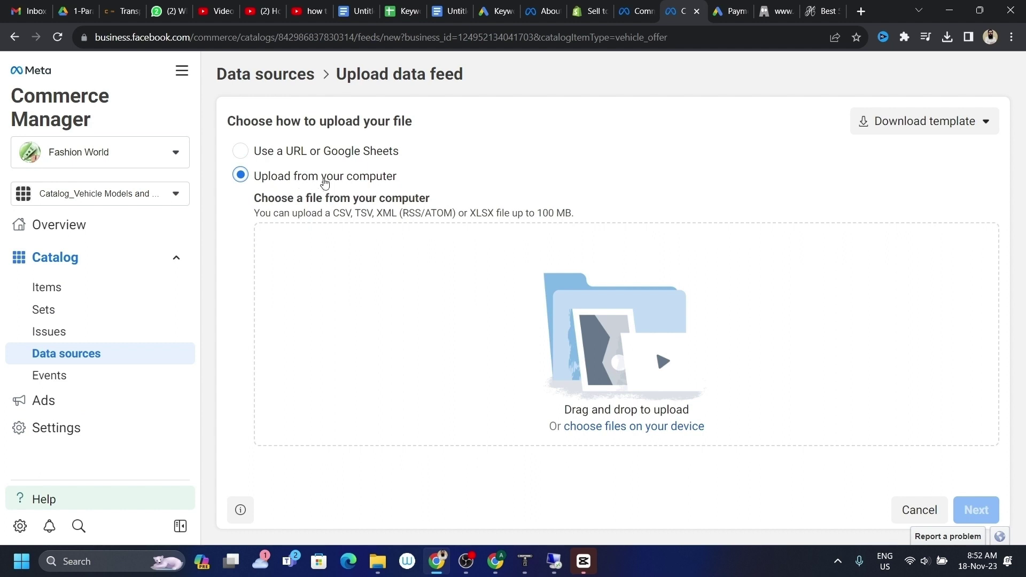
{"action": "left_click", "coordinate": [948, 122]}
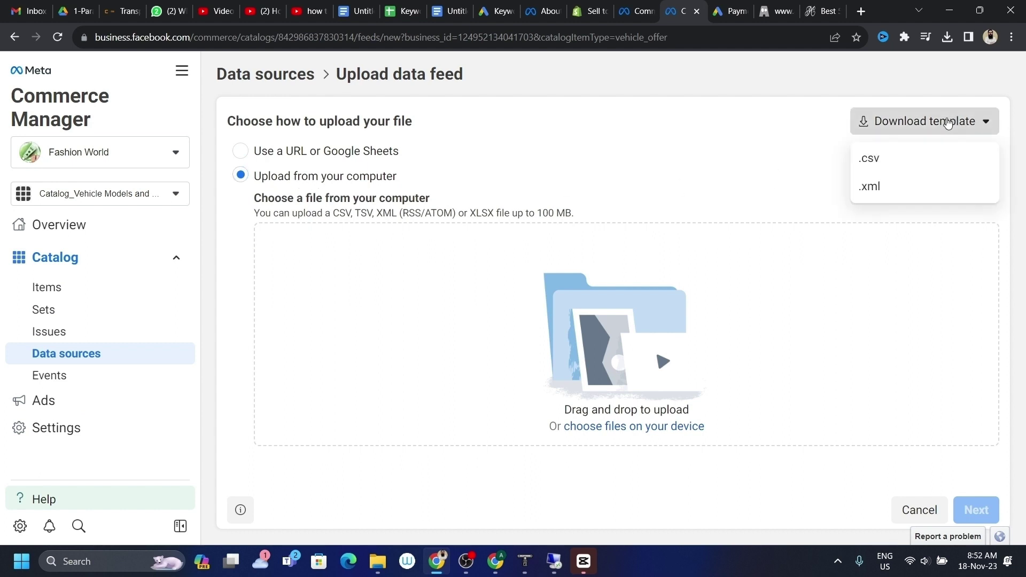
{"action": "left_click", "coordinate": [889, 160]}
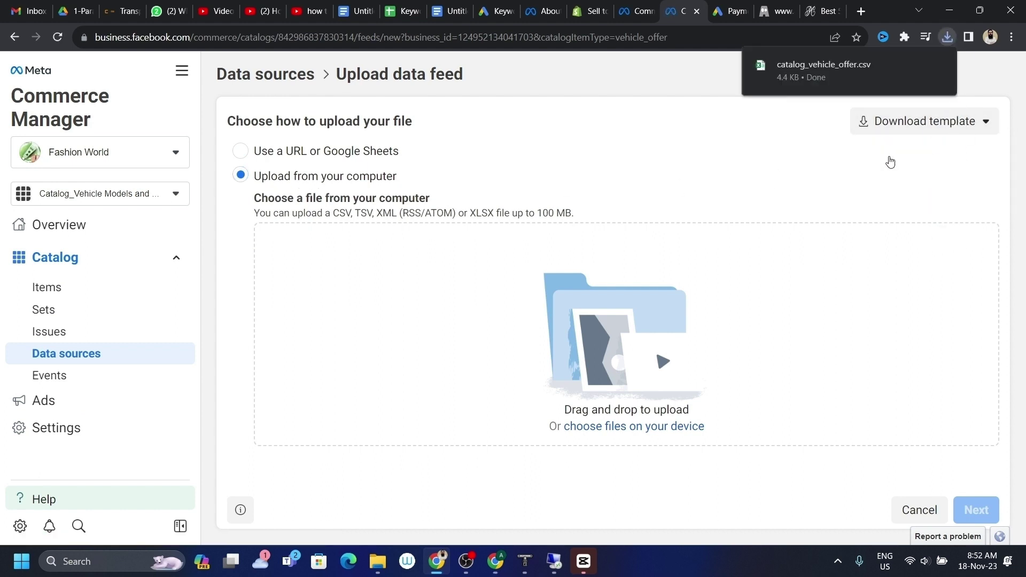
Upload catalog_vehicle_offer.csv to the vehicle catalog as a data feed with US Dollars as default currency
{"action": "left_click", "coordinate": [628, 357]}
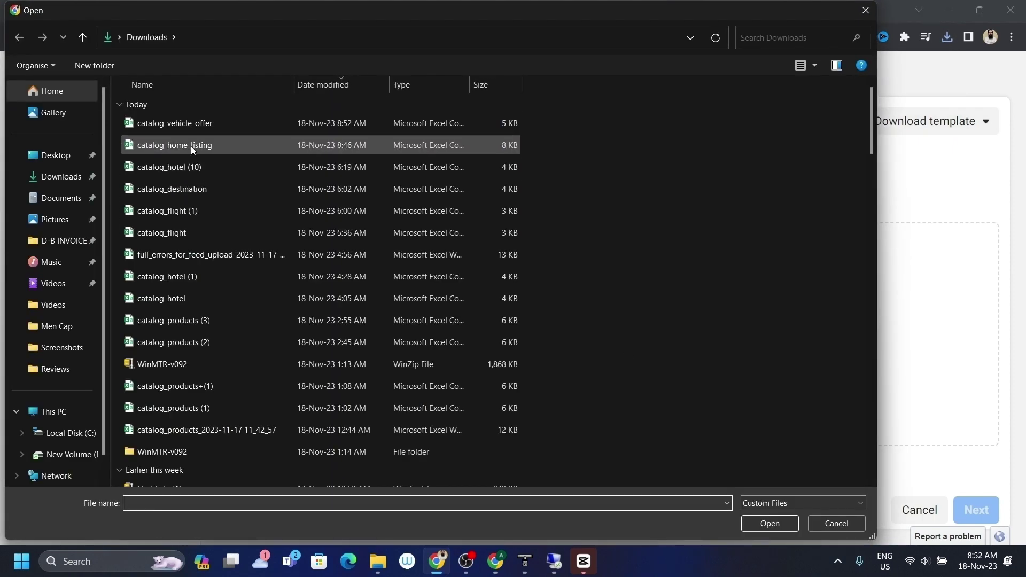
{"action": "left_click", "coordinate": [185, 122]}
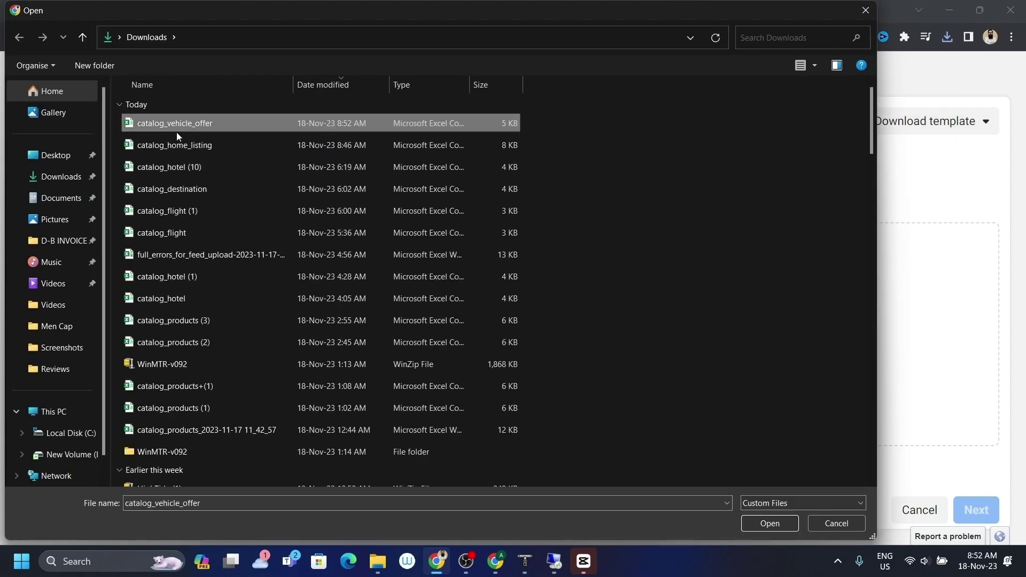
{"action": "left_click", "coordinate": [769, 523]}
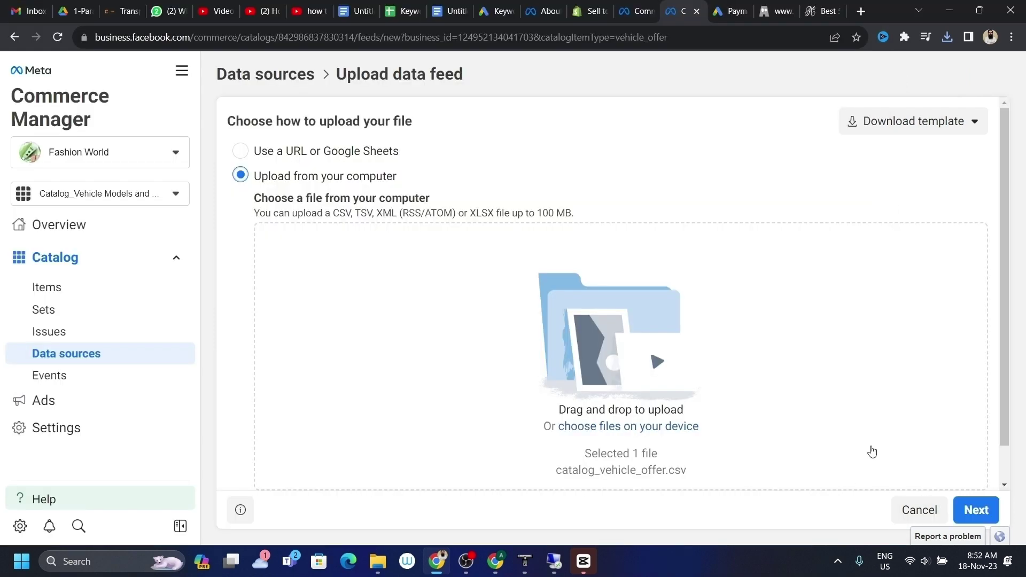
{"action": "left_click", "coordinate": [979, 510]}
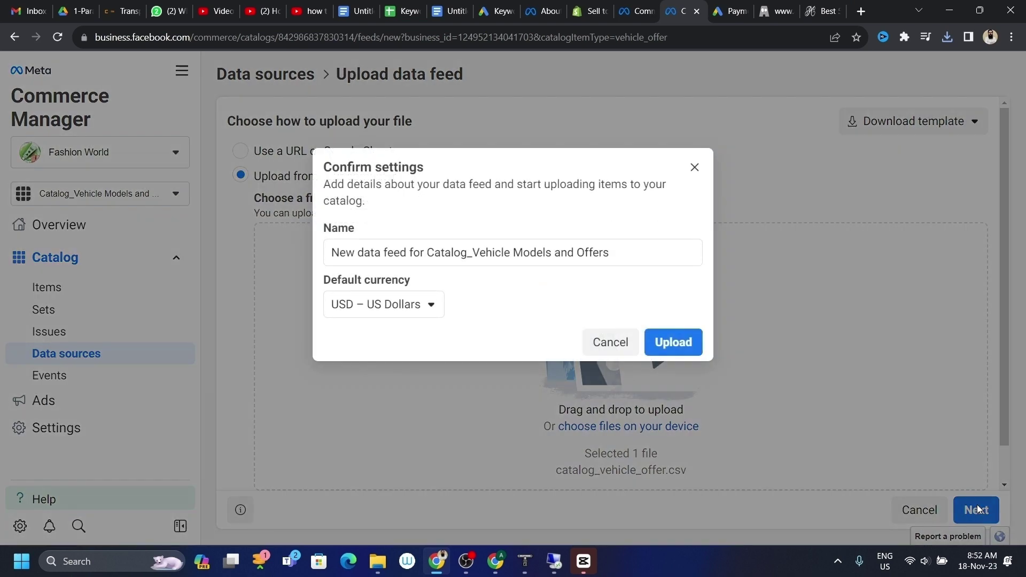
{"action": "left_click", "coordinate": [667, 345]}
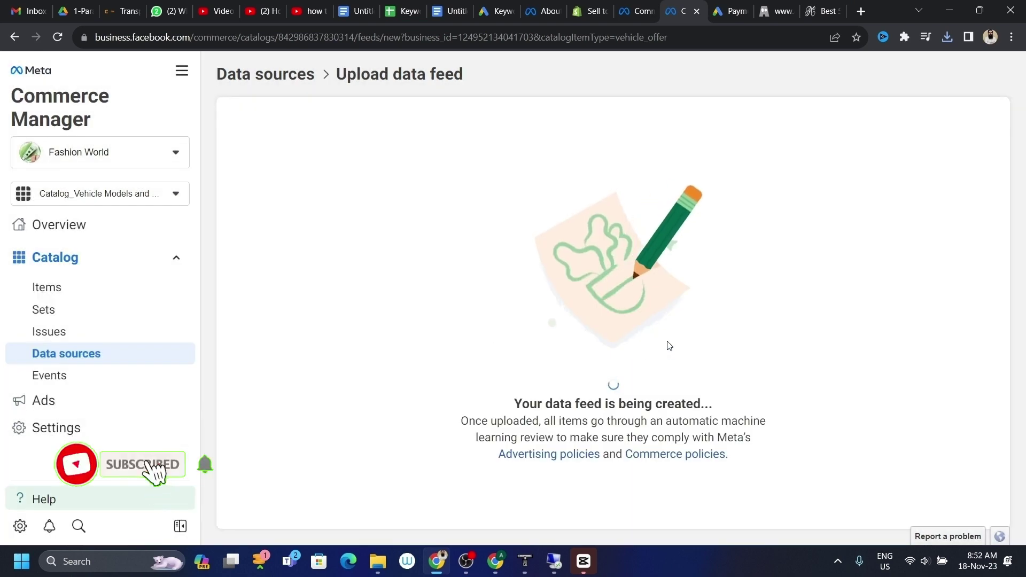